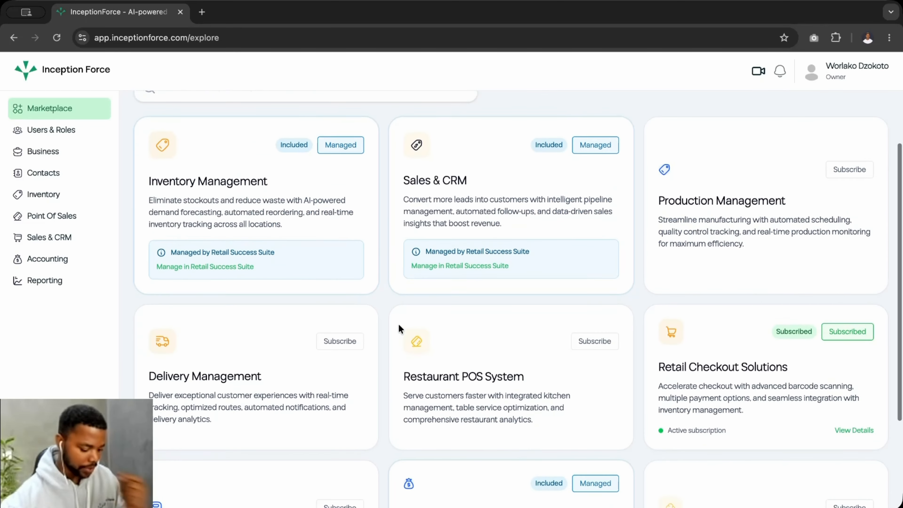
Step: Subscribe to the Restaurant POS Suite on the Free Trial plan and go on to its POS workspace
left_click(592, 275)
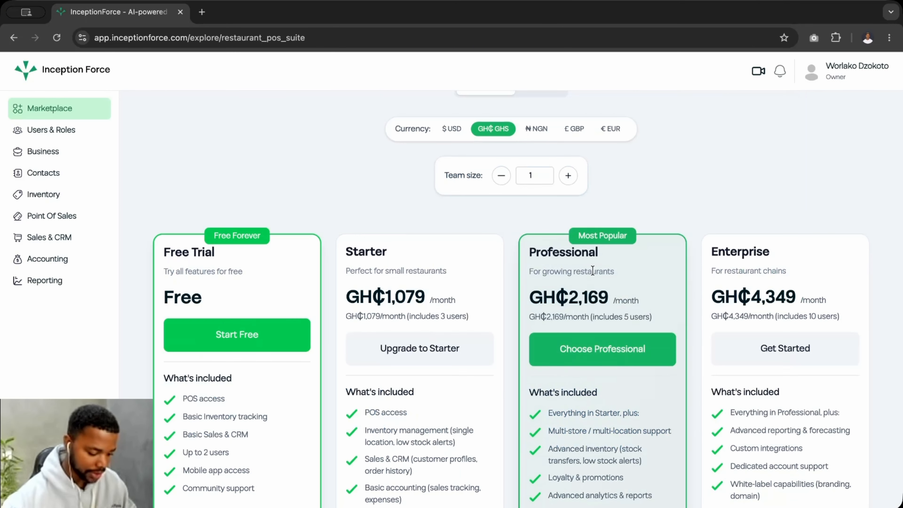
left_click(244, 344)
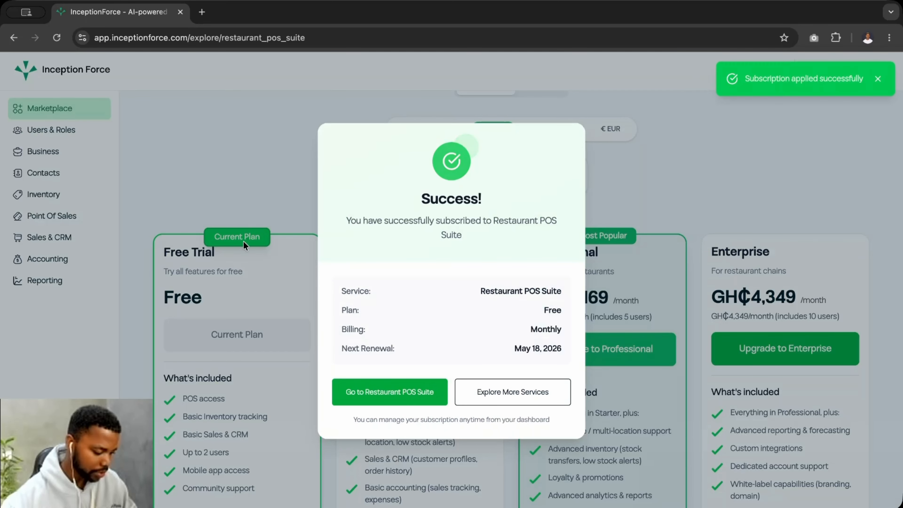
left_click(373, 389)
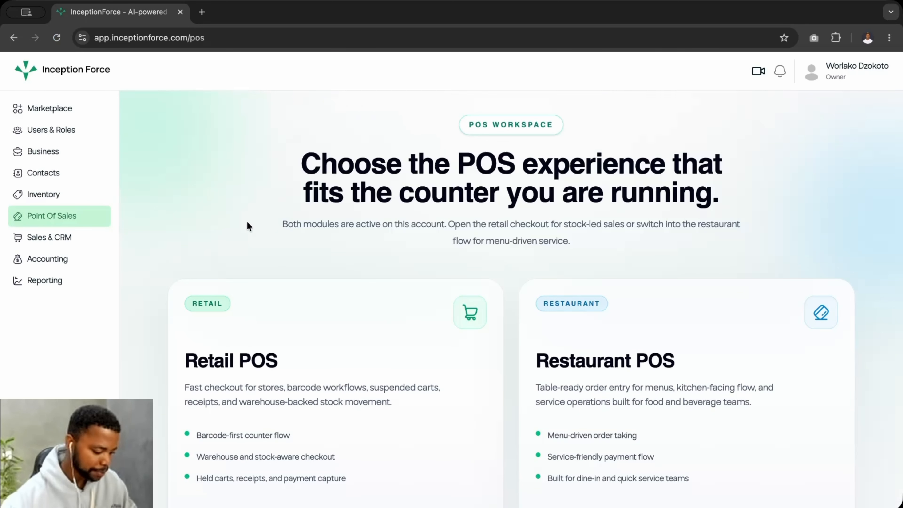
Step: Open Retail POS and add four more order tabs, up to #00005
scroll(181, 313, "down", 2)
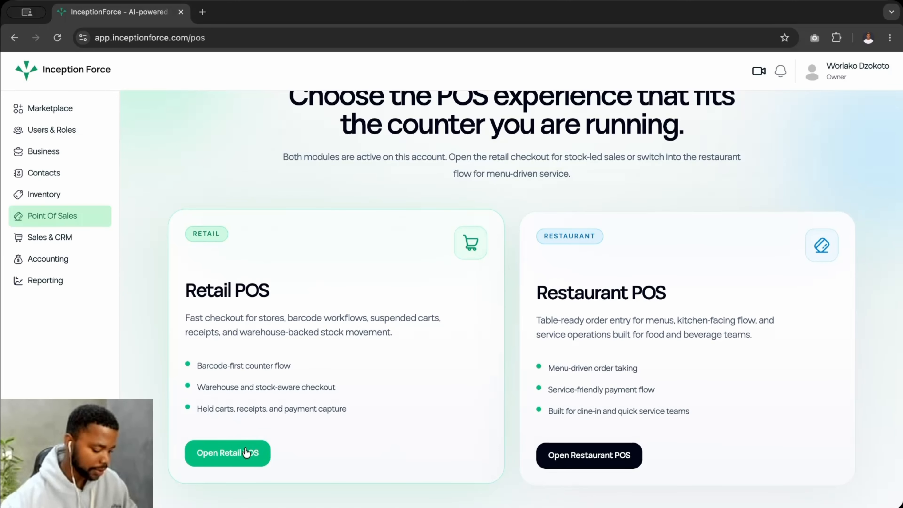
left_click(235, 453)
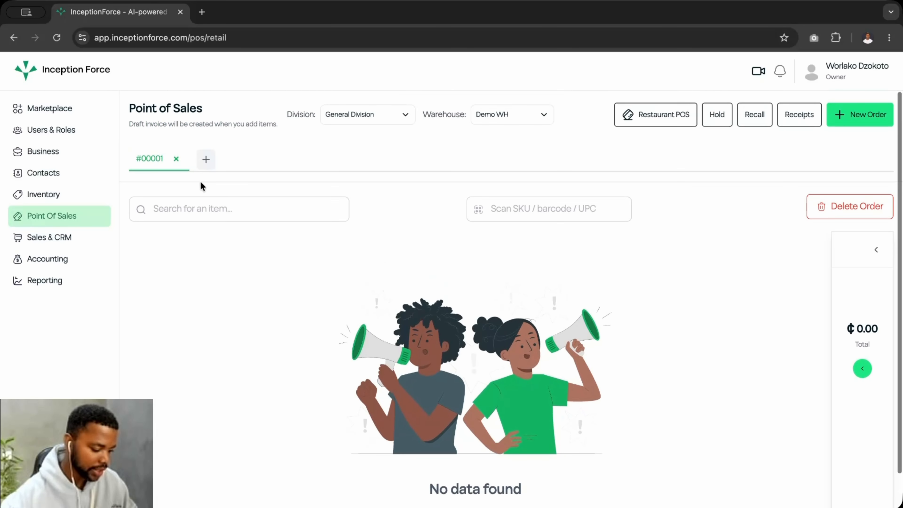
left_click(207, 159)
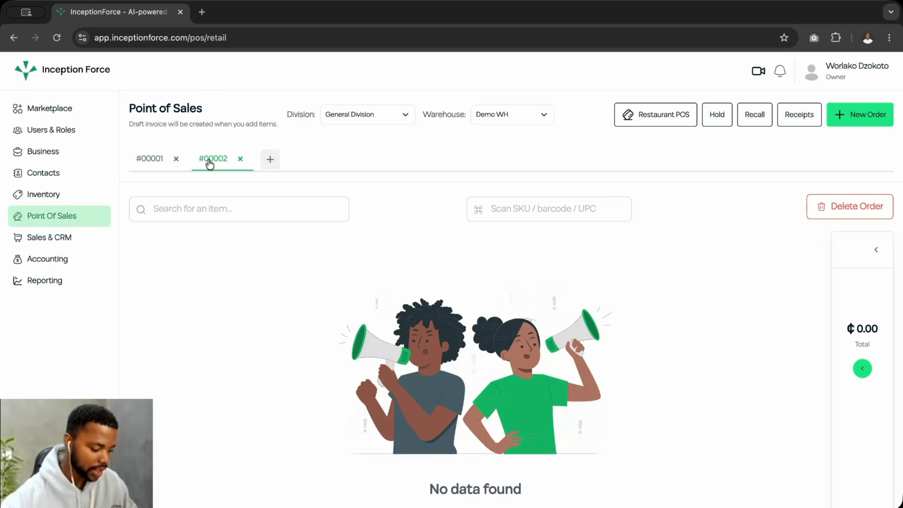
left_click(271, 159)
left_click(332, 164)
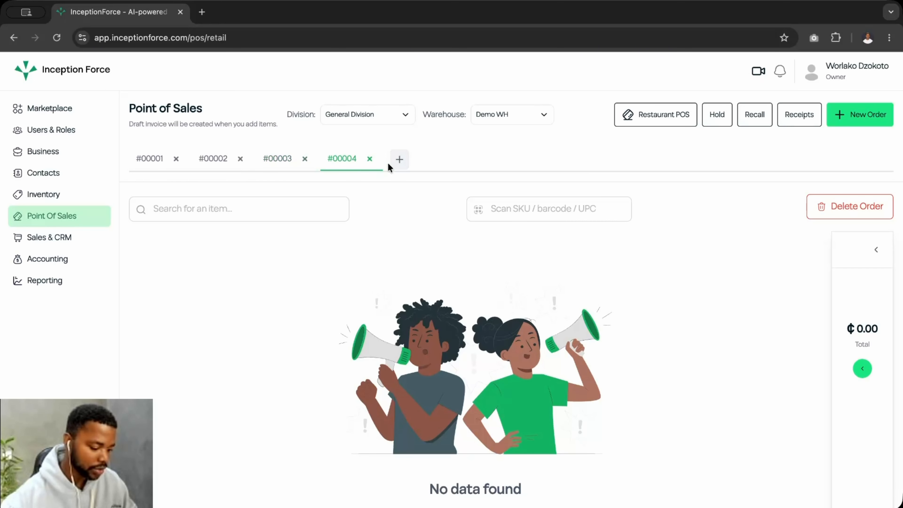
left_click(403, 161)
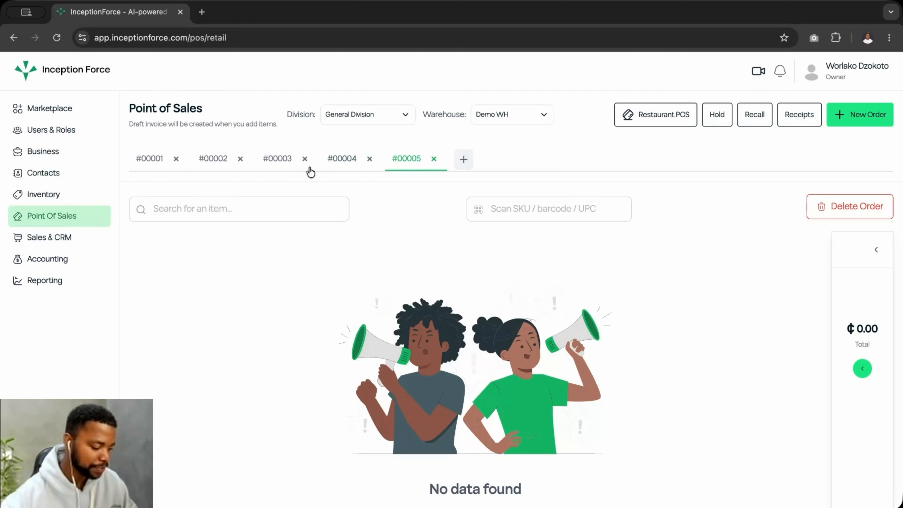
Step: Close orders #00001 to #00004, keeping only order #00005 open
left_click(176, 159)
left_click(177, 158)
left_click(177, 158)
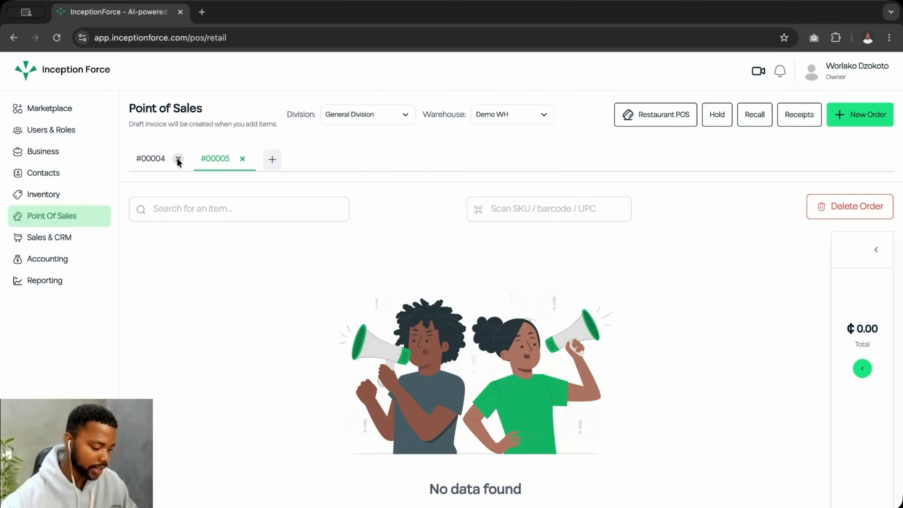
left_click(177, 158)
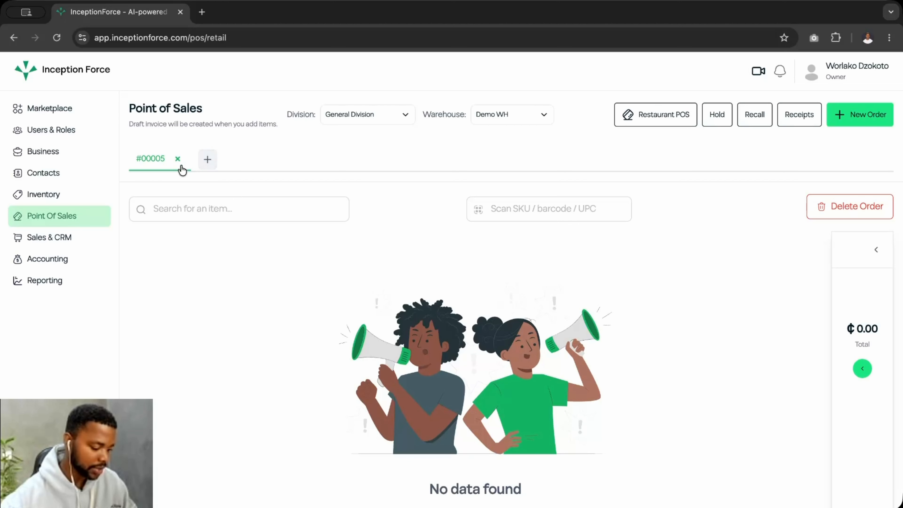
left_click(201, 159)
left_click(241, 159)
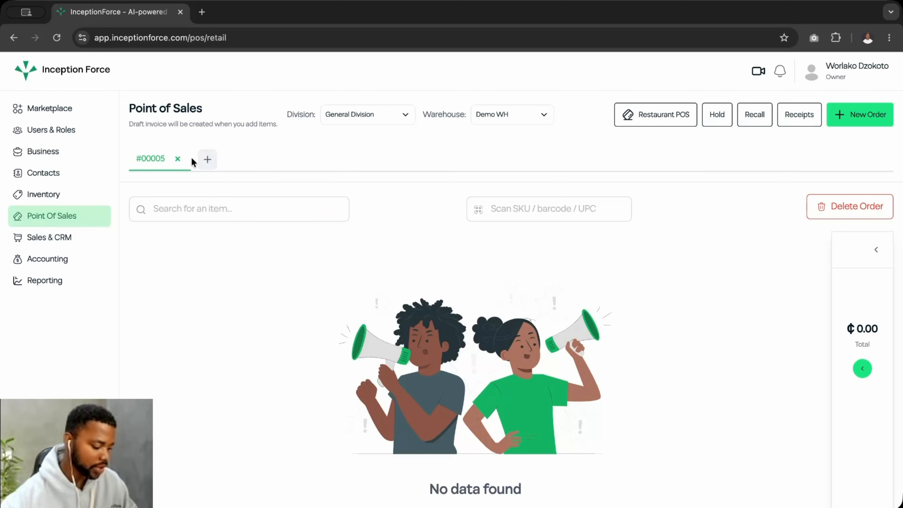
left_click(205, 160)
left_click(242, 159)
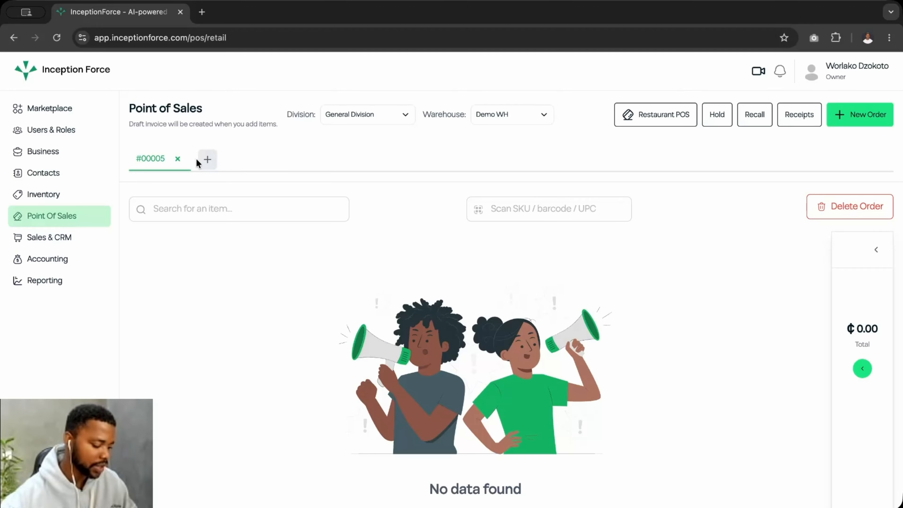
left_click(164, 205)
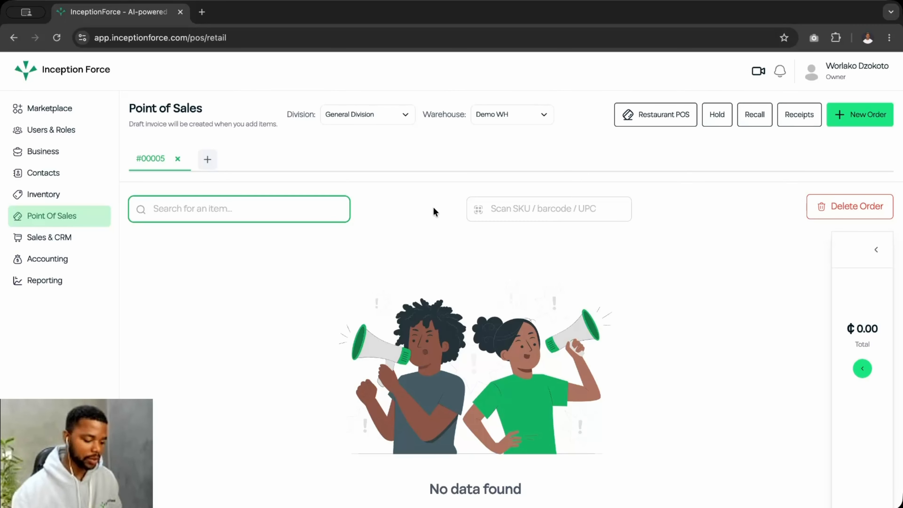
left_click(506, 214)
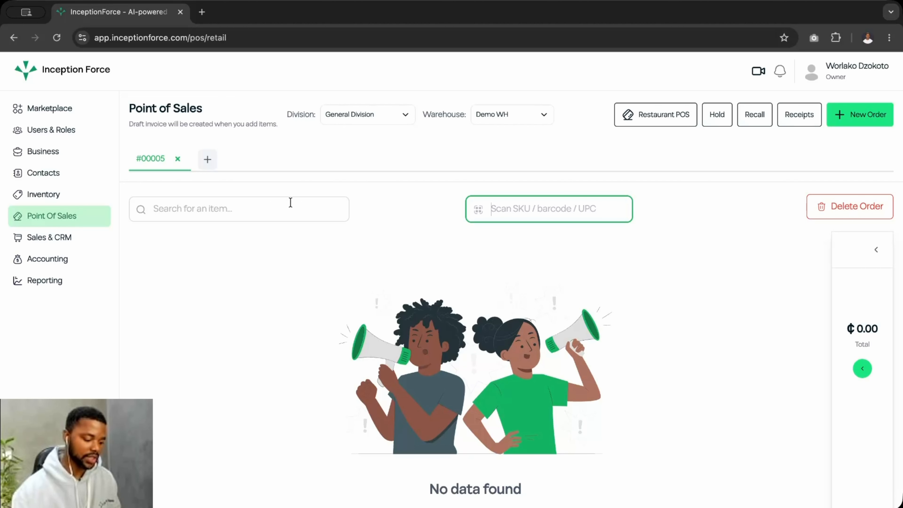
left_click(229, 214)
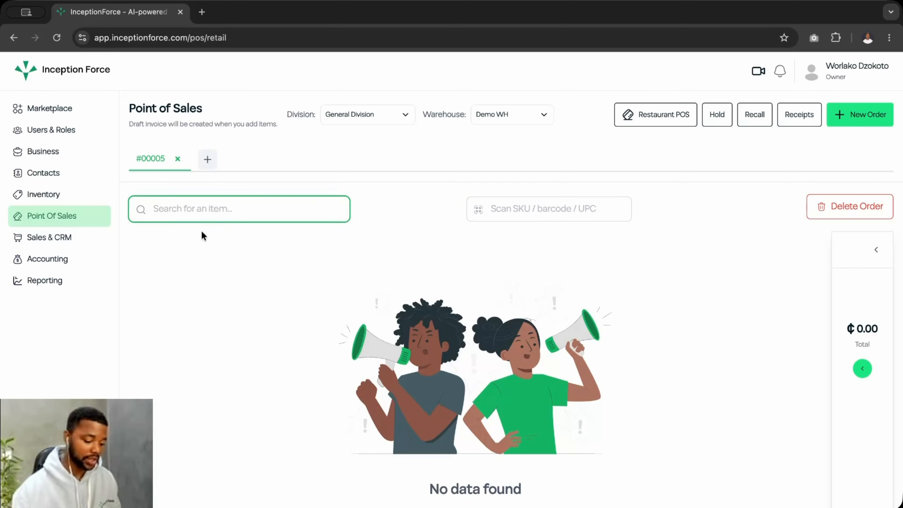
left_click(504, 215)
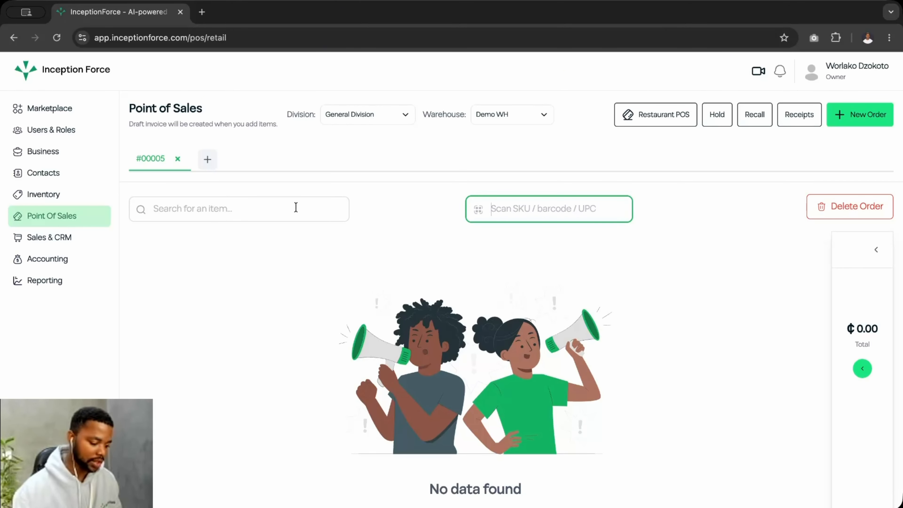
Step: Search the items for "i" and open the SANDISK 2TB Extreme Portable SSD from the results
left_click(289, 211)
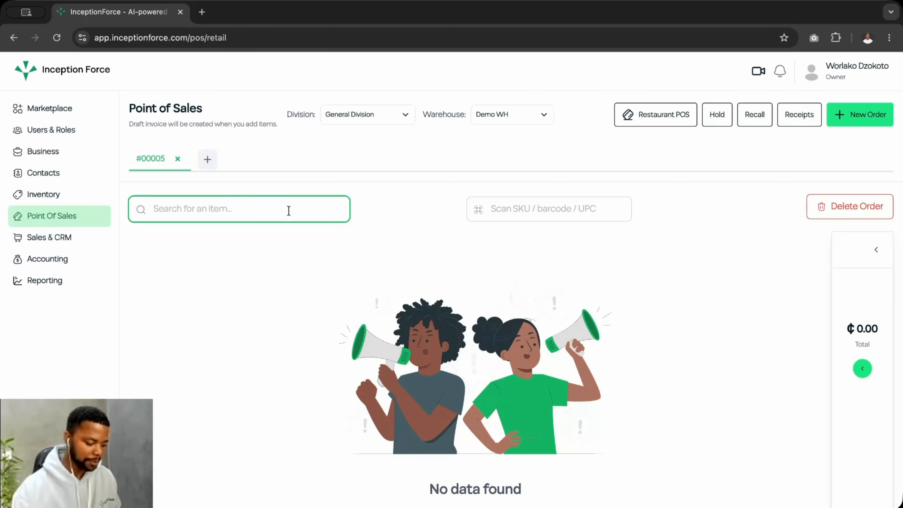
type("i")
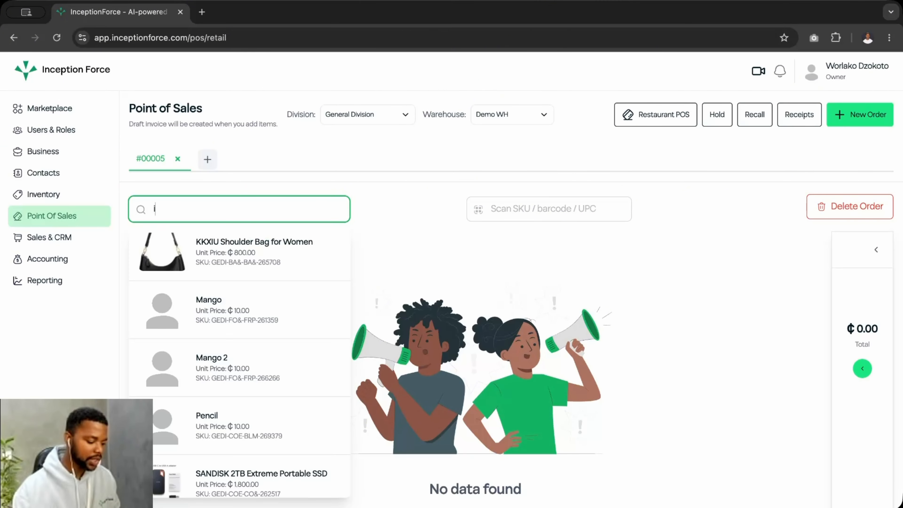
scroll(292, 347, "down", 2)
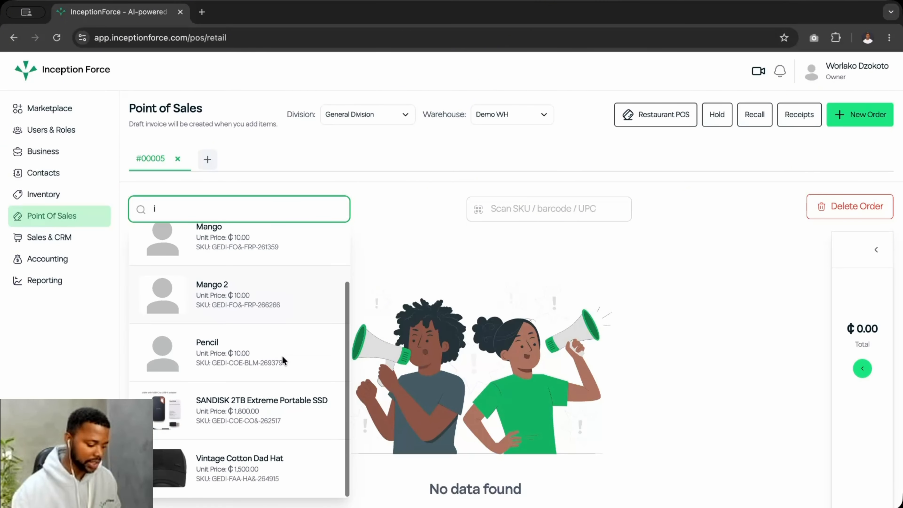
scroll(282, 355, "up", 2)
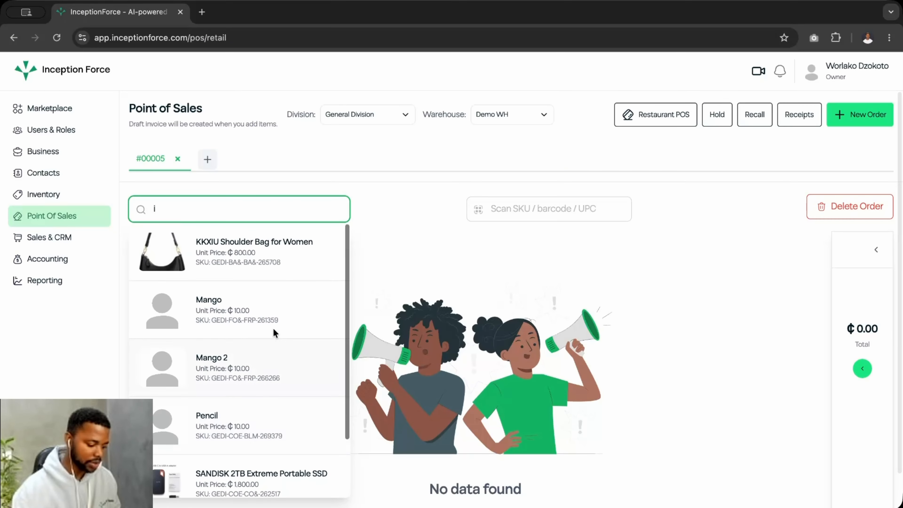
scroll(294, 402, "down", 2)
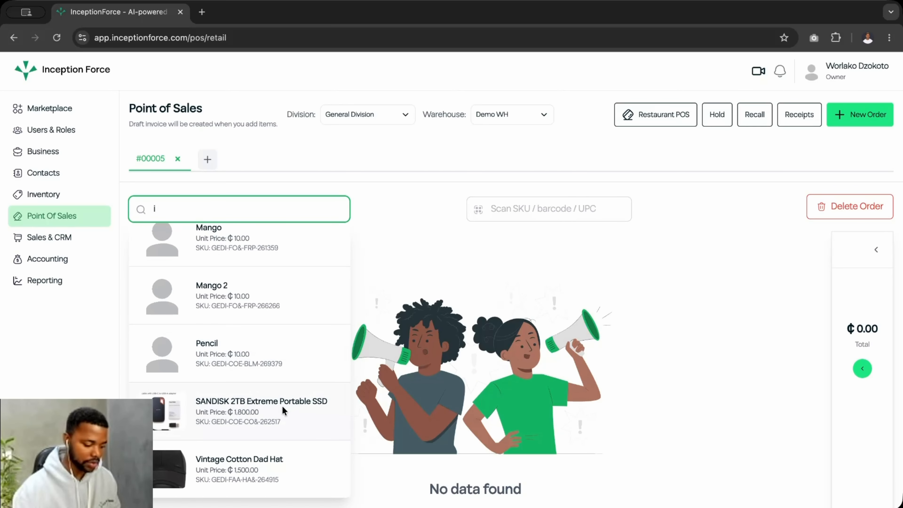
left_click(243, 408)
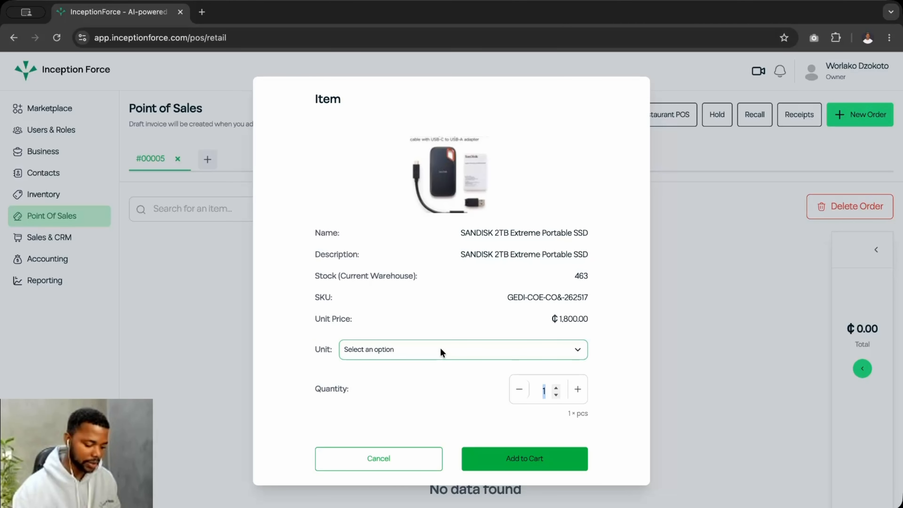
Step: Set the quantity of the SANDISK 2TB Extreme Portable SSD to 30
left_click(578, 391)
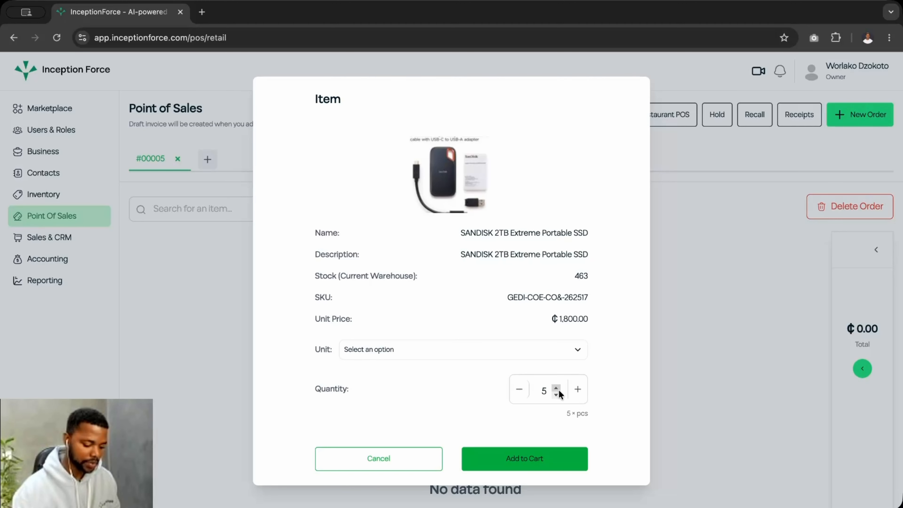
double_click(544, 389)
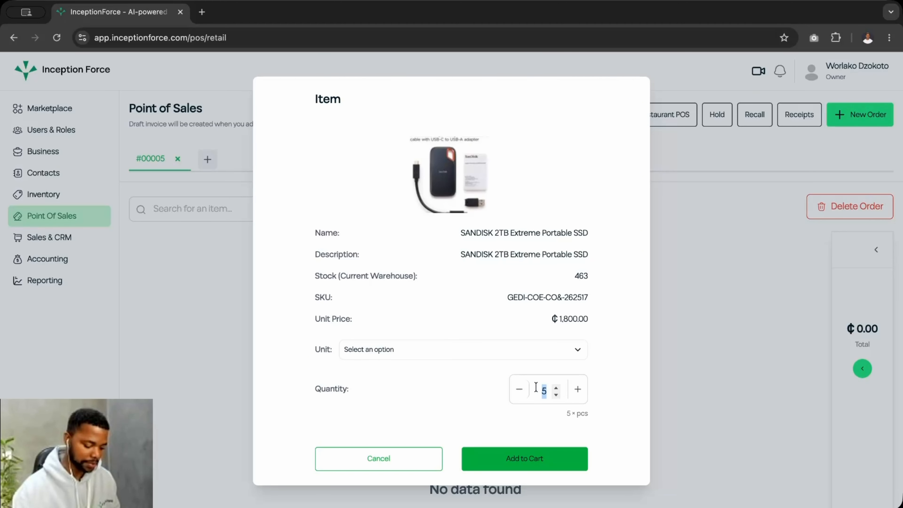
type("30")
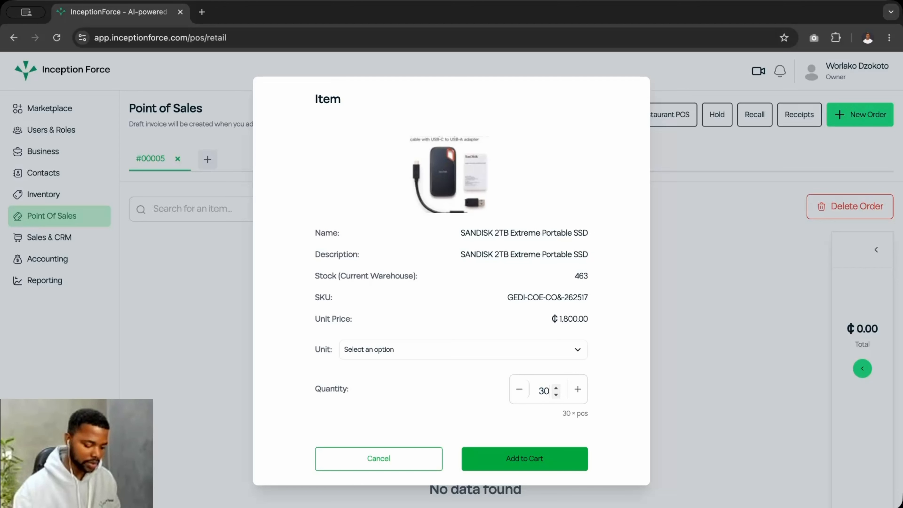
Step: Try Box as the SSD's unit, settle on Pieces instead, and add the item to the cart
left_click(419, 355)
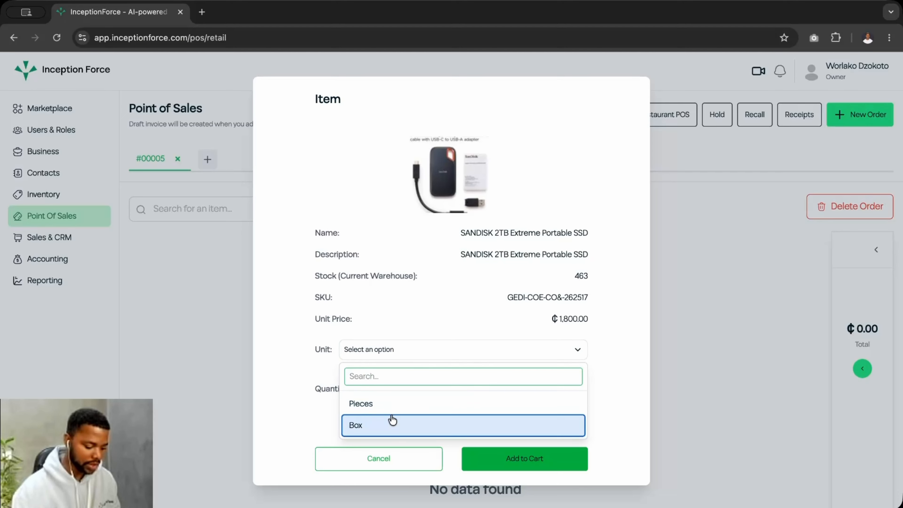
left_click(369, 424)
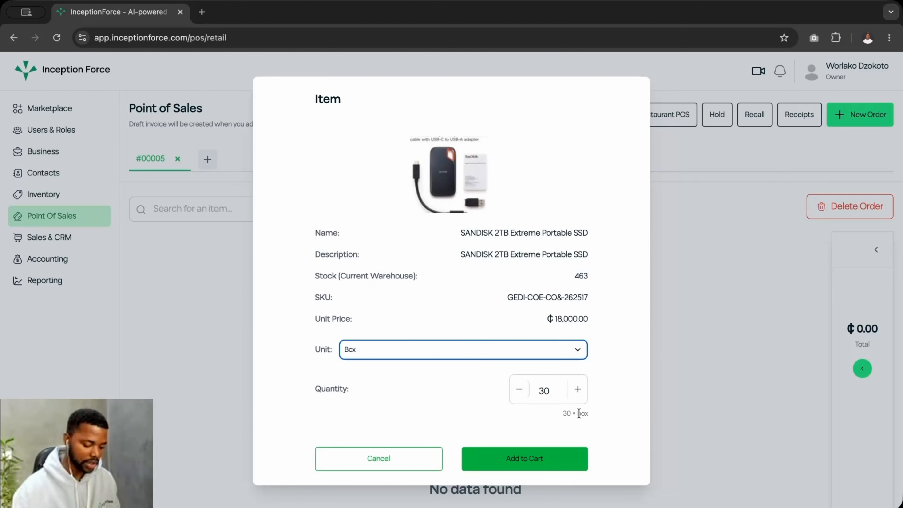
left_click(392, 349)
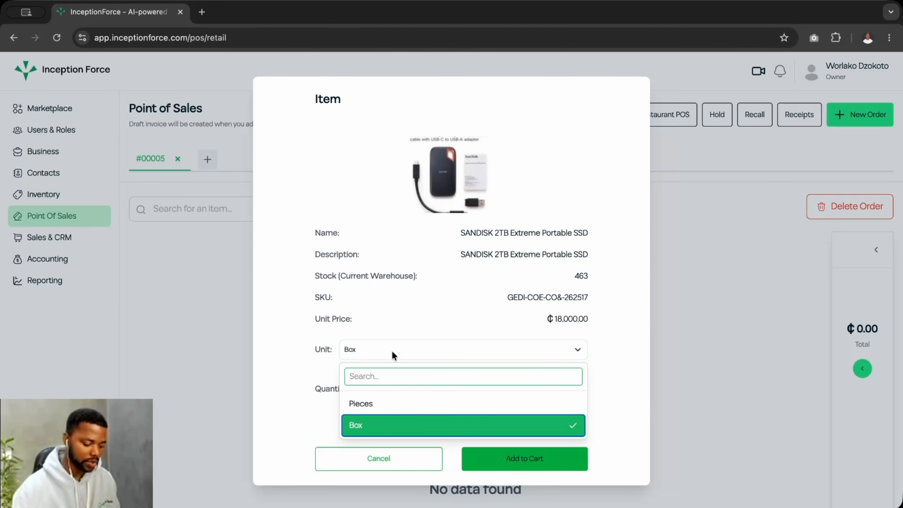
left_click(384, 402)
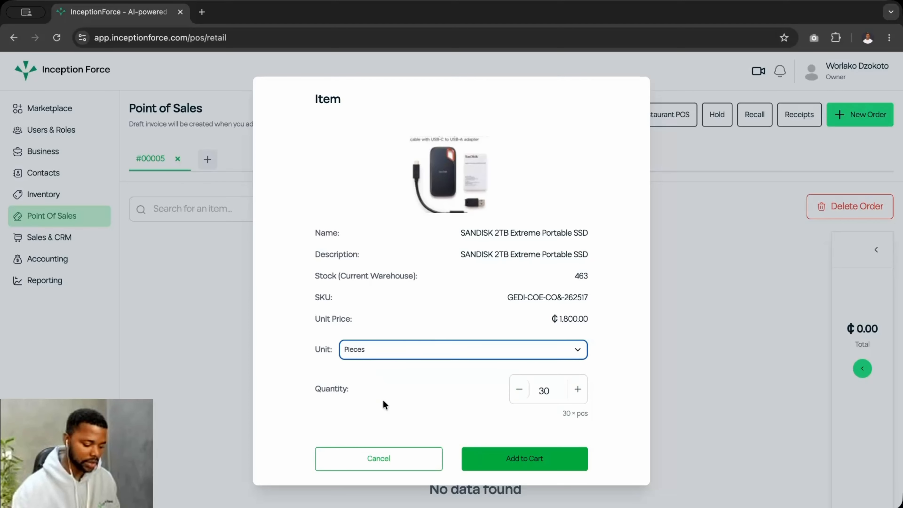
left_click(505, 458)
Step: Copy the SSD's SKU from the cart line, look it up in the barcode scan field and add one piece to the cart
left_click_drag(242, 328, 357, 330)
key("ctrl+c")
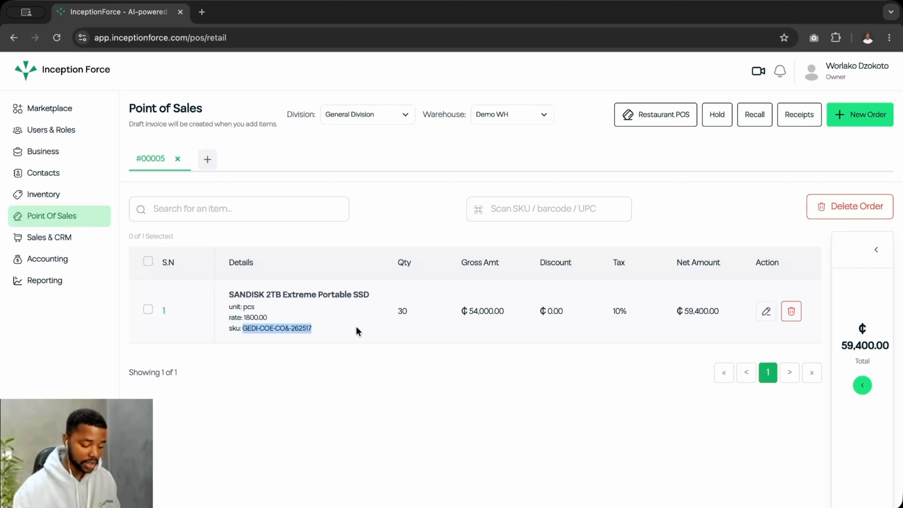
left_click(557, 212)
key("ctrl+v")
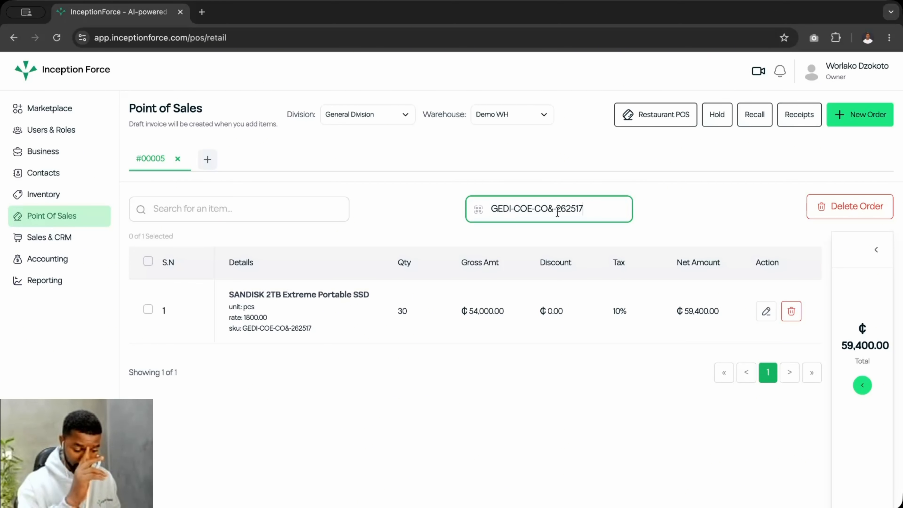
key("Return")
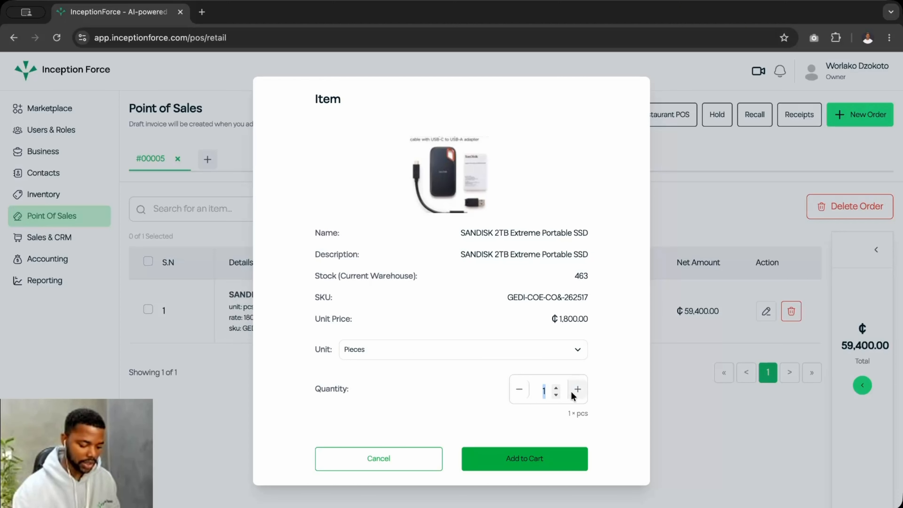
left_click(526, 461)
Step: Look up SKU GEDI-COE-CO&-262517 once more and add another single piece to the cart
type("GEDI-COE-CO&-262517")
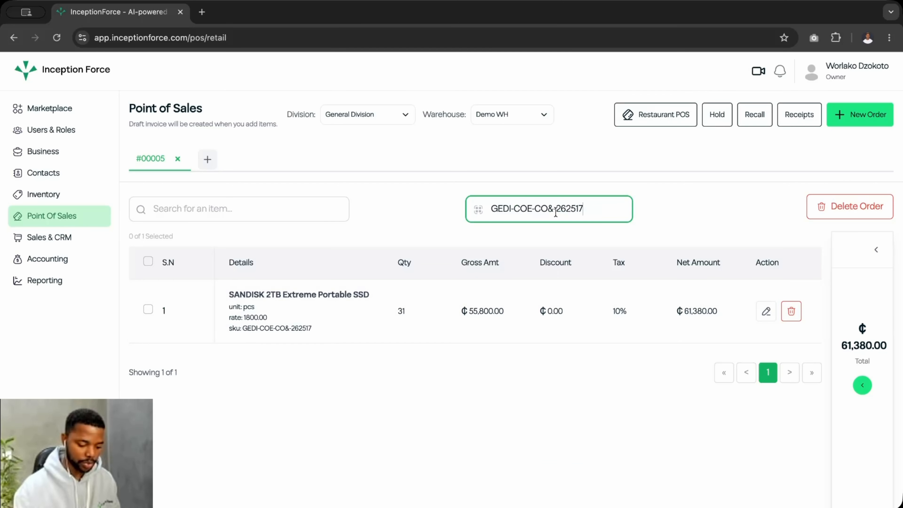
key("Return")
left_click(534, 458)
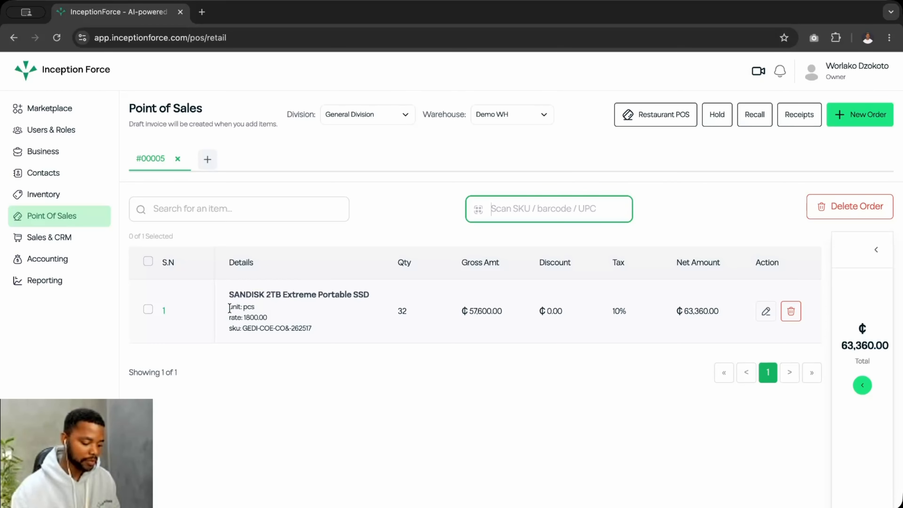
left_click_drag(229, 290, 394, 306)
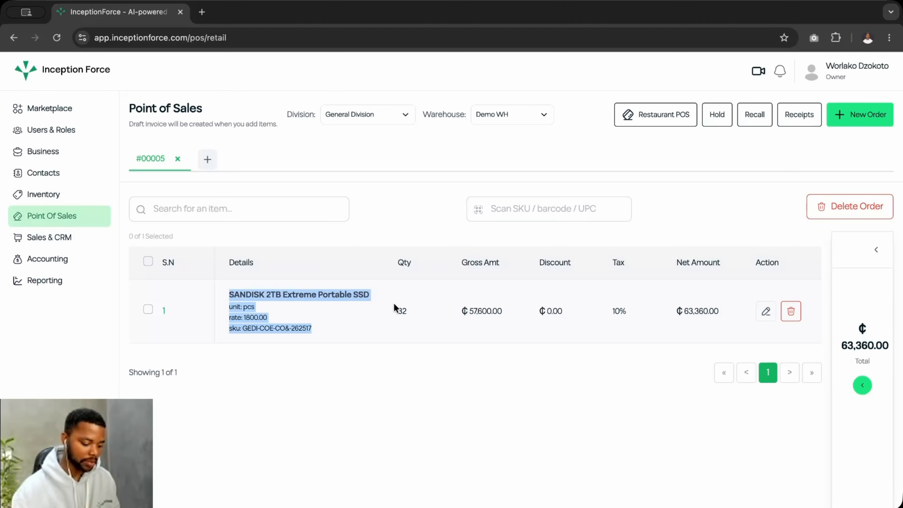
Step: Look up the SSD's copied SKU in the barcode scan field and add one unit to the cart as Box
left_click(514, 208)
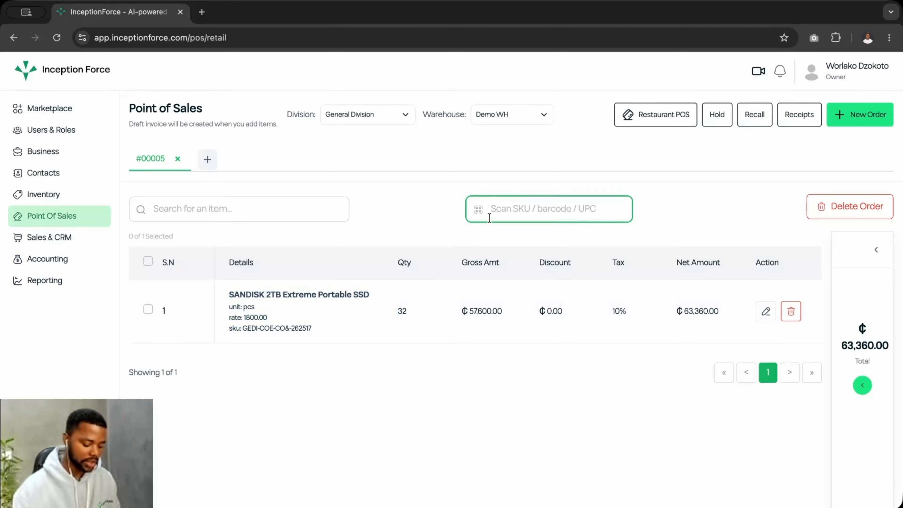
key("ctrl+v")
key("Return")
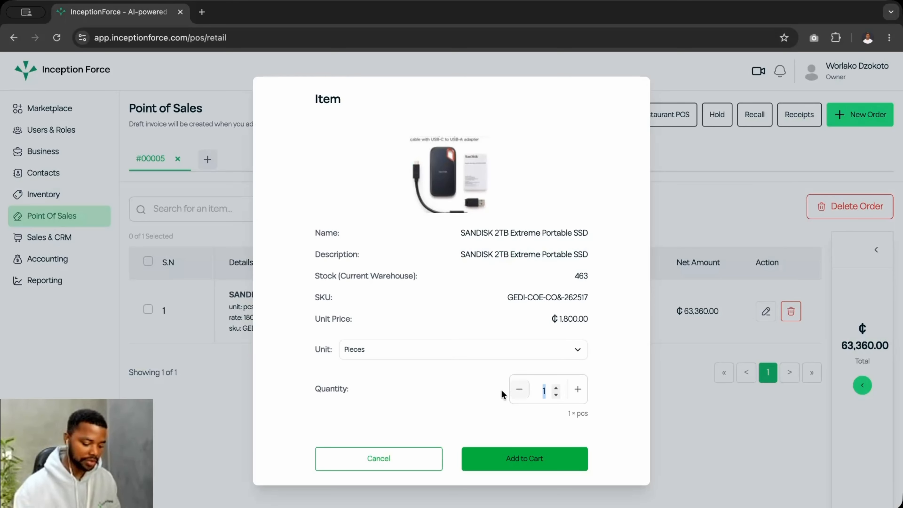
left_click(422, 348)
left_click(371, 424)
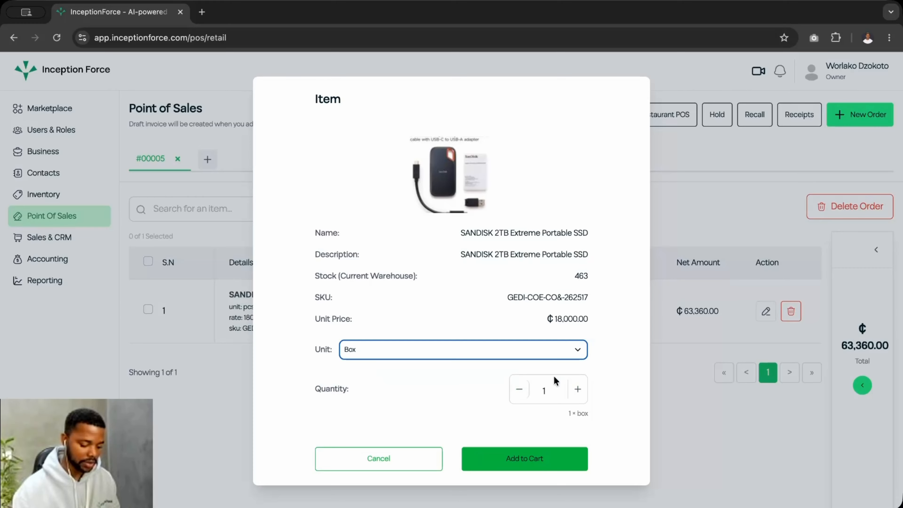
left_click(531, 461)
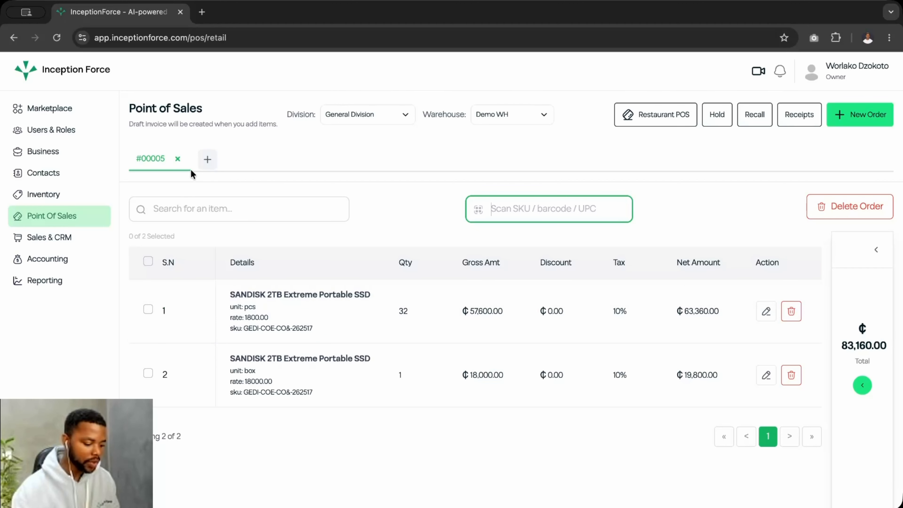
Step: Search for the KKXIU Shoulder Bag for Women, set its quantity to 5 and add it to the cart
left_click(171, 213)
type("i")
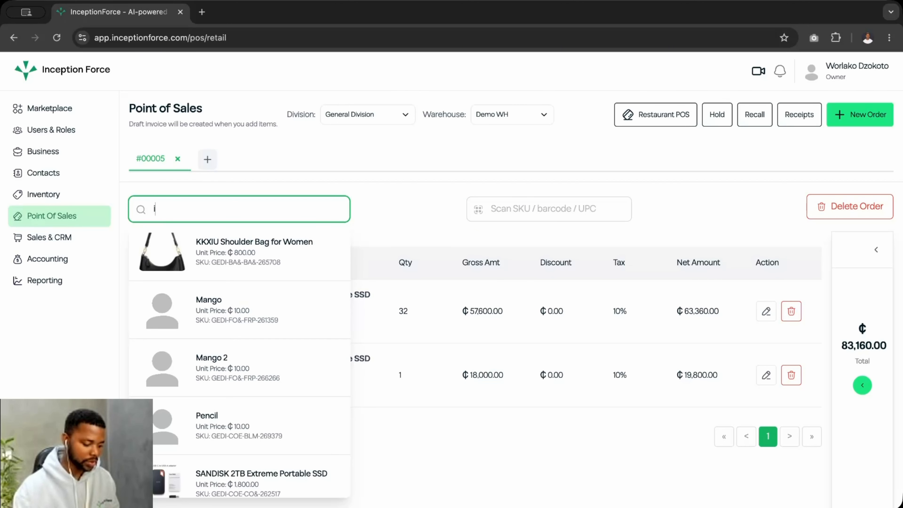
left_click(240, 255)
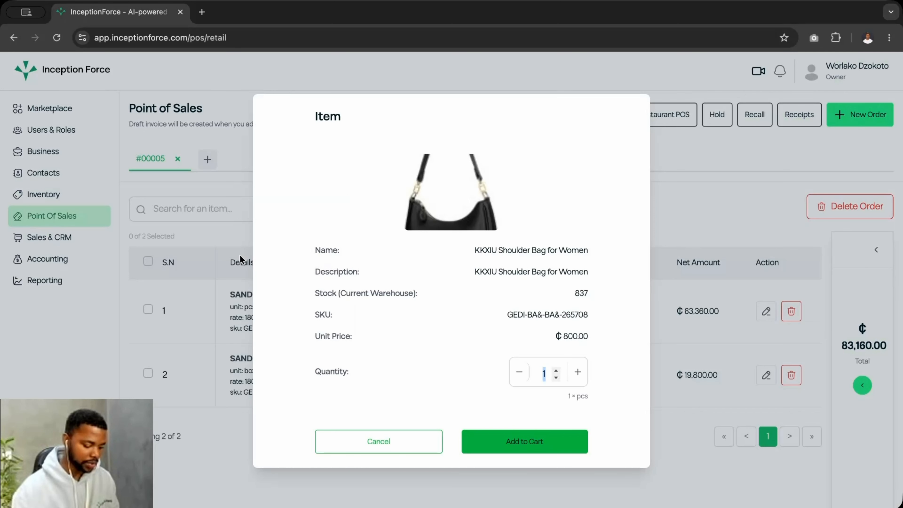
left_click(575, 375)
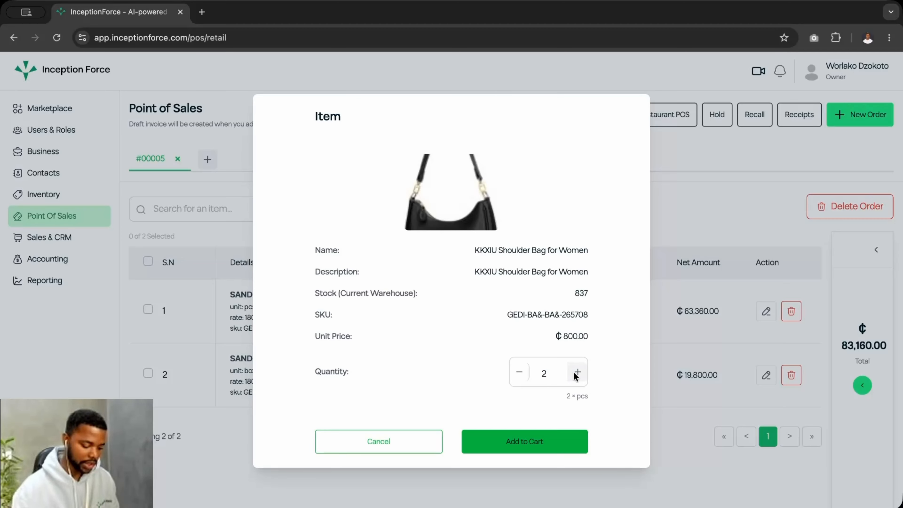
left_click(520, 438)
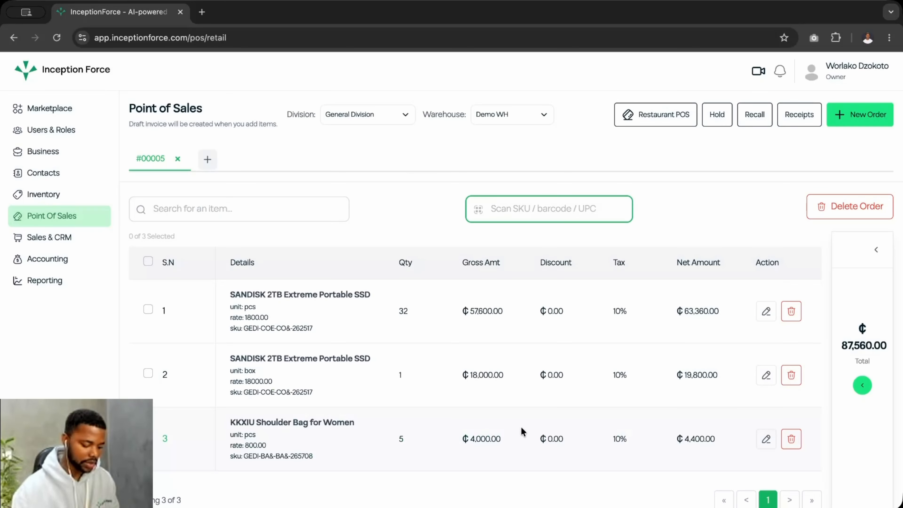
scroll(520, 426, "down", 1)
scroll(520, 429, "up", 1)
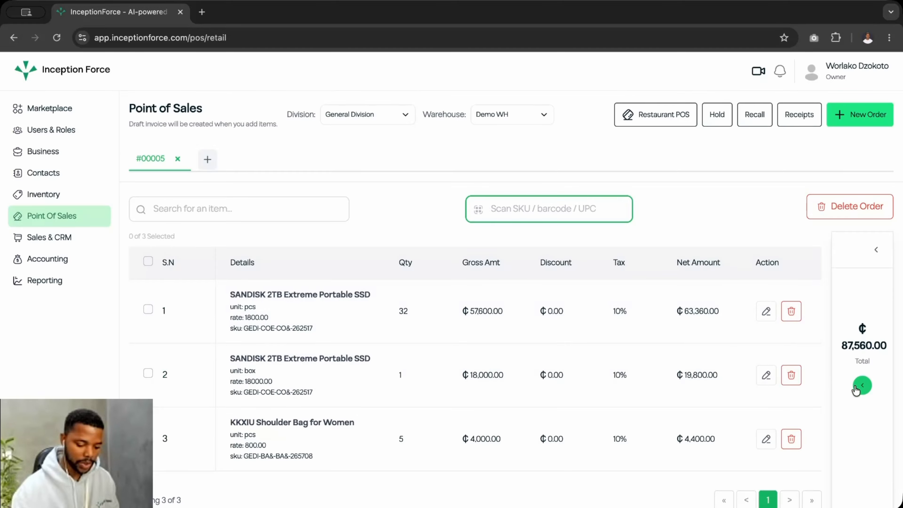
left_click(863, 385)
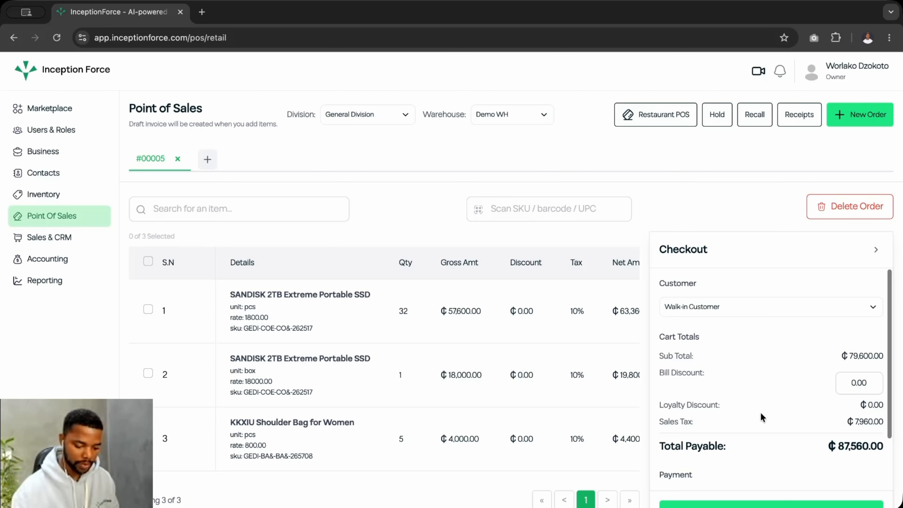
scroll(762, 413, "down", 1)
scroll(762, 414, "up", 1)
left_click(874, 250)
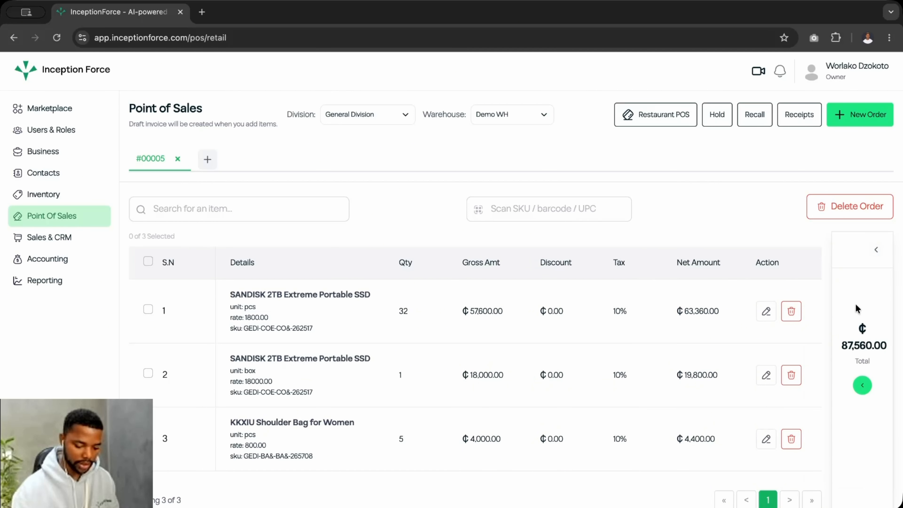
Step: Expand the checkout summary for the order and set the bill discount to 300
left_click(863, 386)
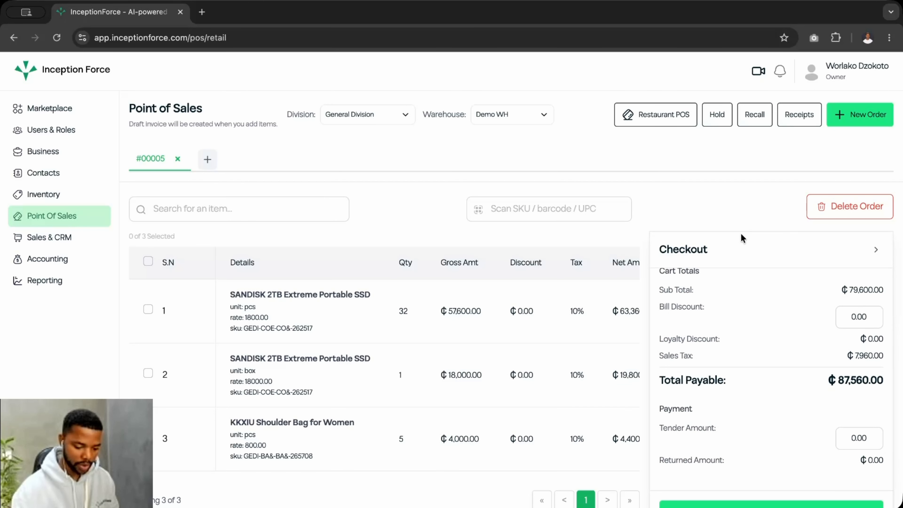
scroll(741, 233, "down", 2)
scroll(736, 283, "up", 3)
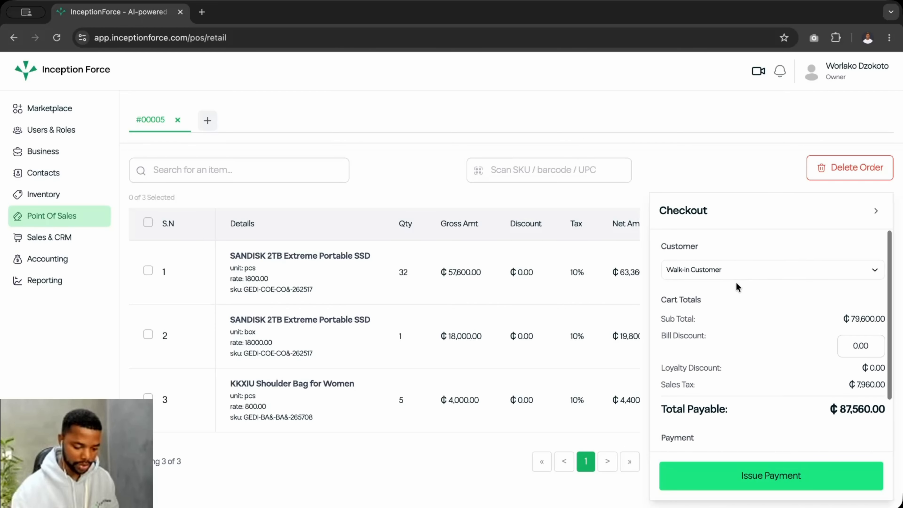
scroll(715, 310, "down", 2)
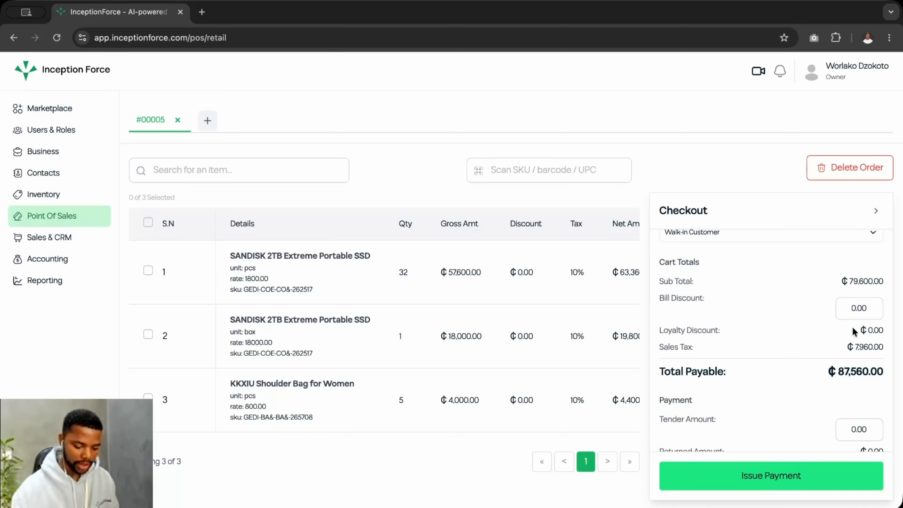
left_click(854, 311)
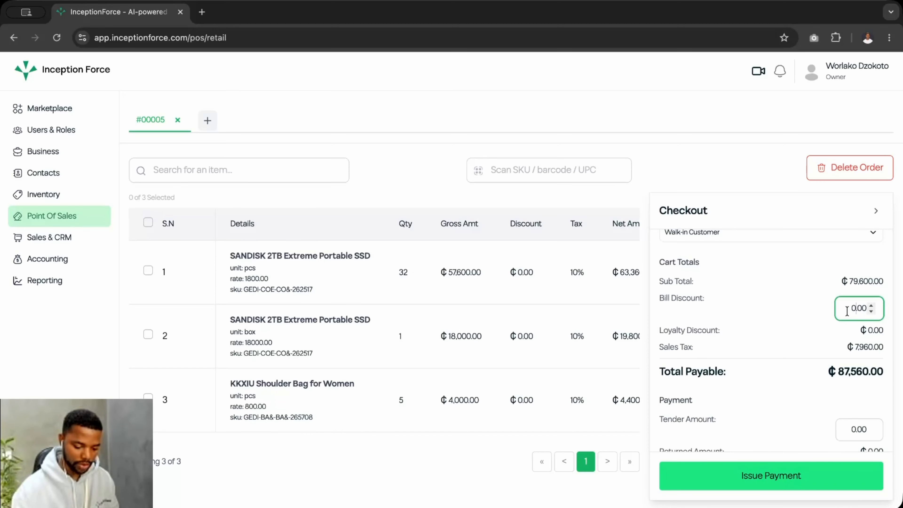
left_click_drag(847, 311, 871, 311)
type("300")
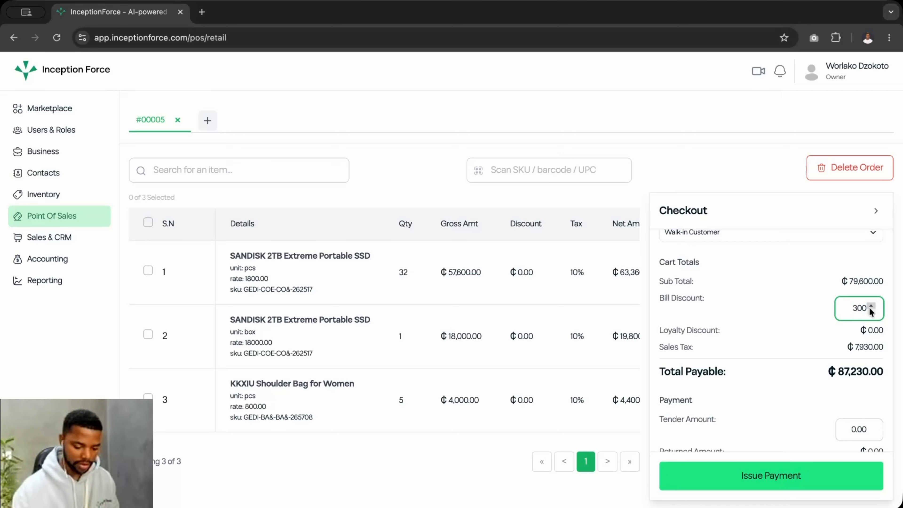
left_click(810, 330)
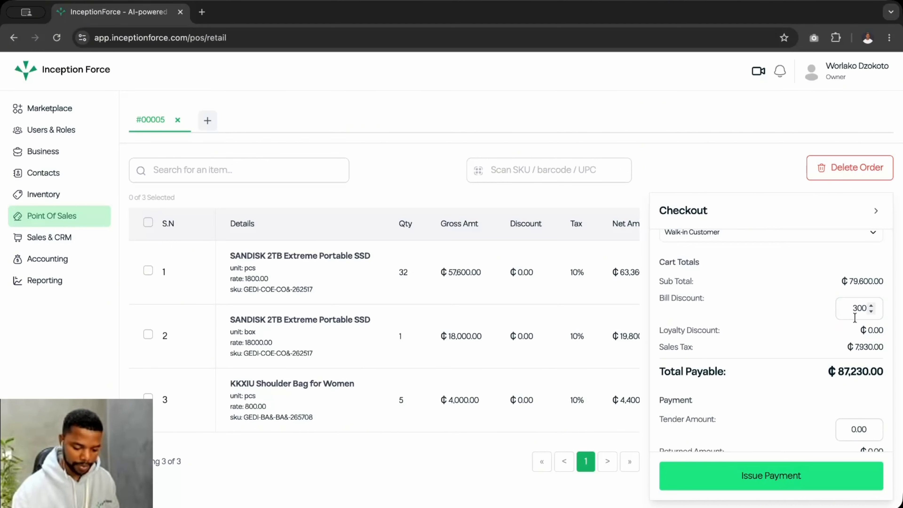
Step: Check the order's sales tax, start issuing the payment and choose Cash as the payment method
scroll(841, 393, "down", 2)
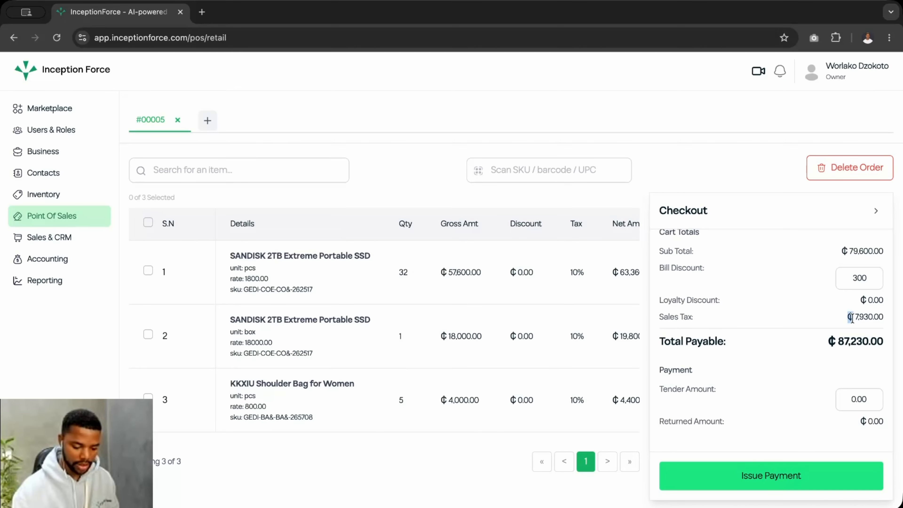
left_click_drag(852, 318, 883, 317)
left_click(673, 319)
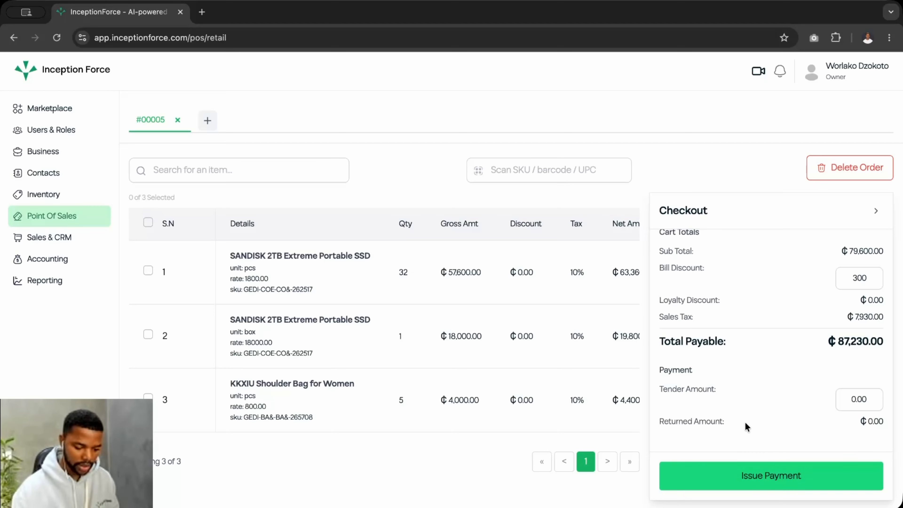
left_click(753, 476)
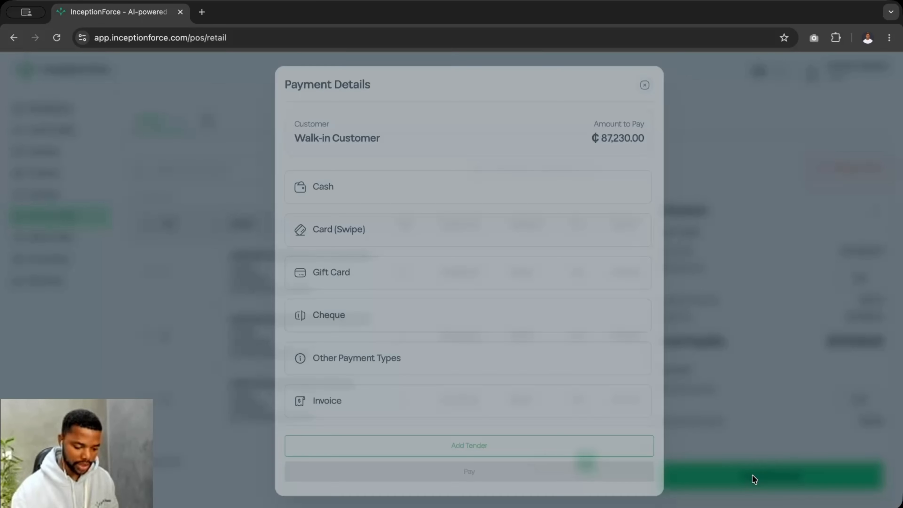
scroll(363, 377, "down", 1)
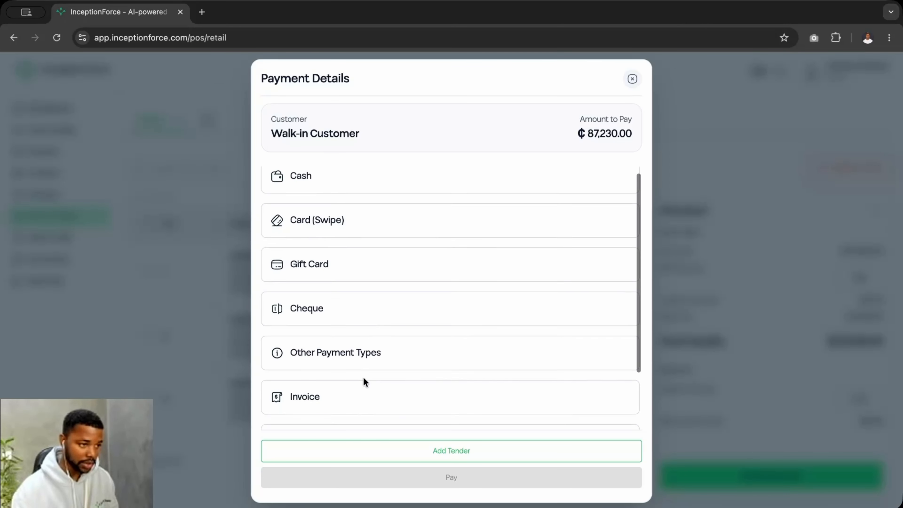
scroll(359, 240, "up", 1)
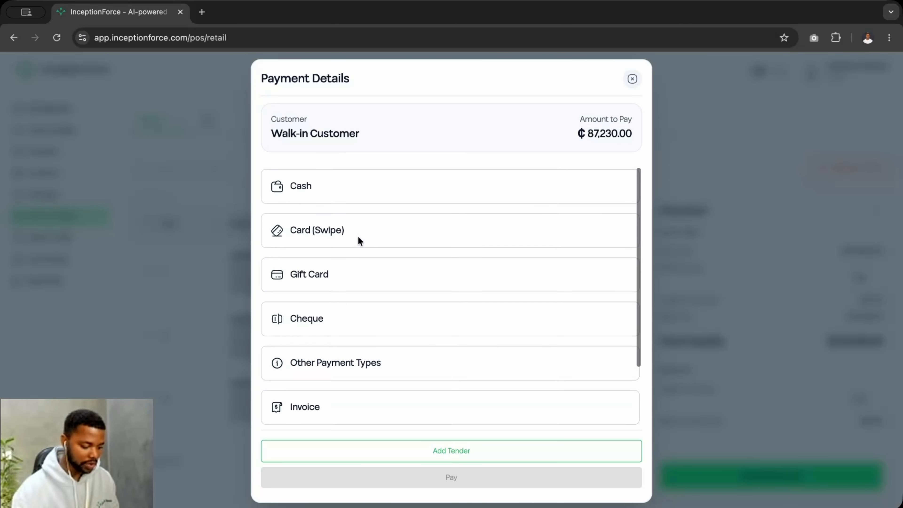
left_click(318, 188)
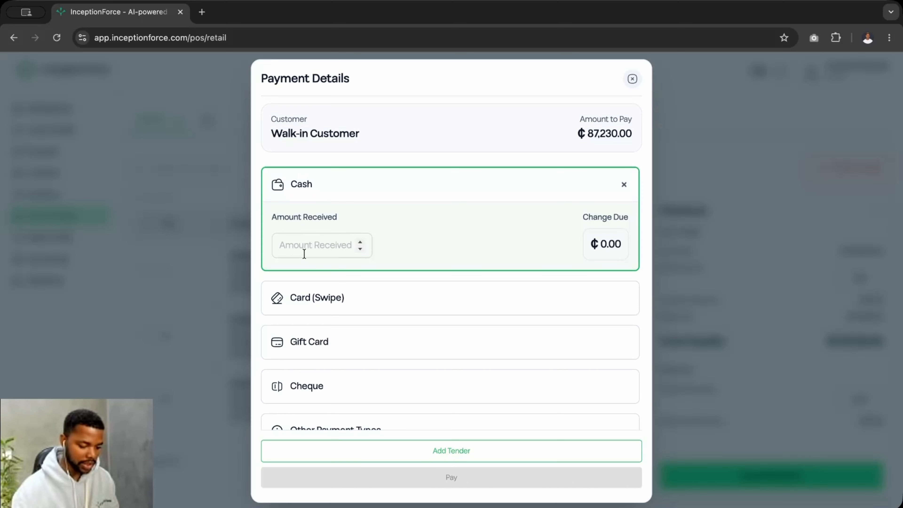
left_click(314, 185)
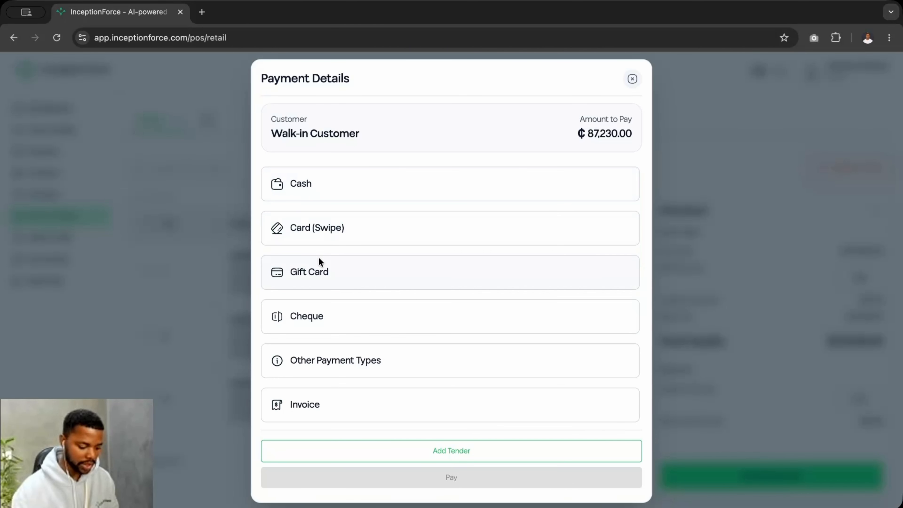
left_click(329, 188)
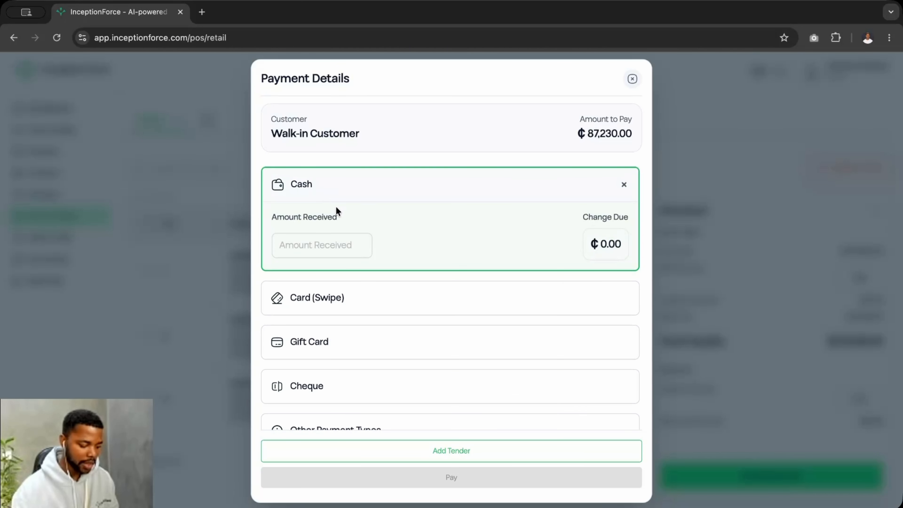
Step: Set the cash amount received to 80000 and add it as a tender towards the order's payment
left_click(302, 246)
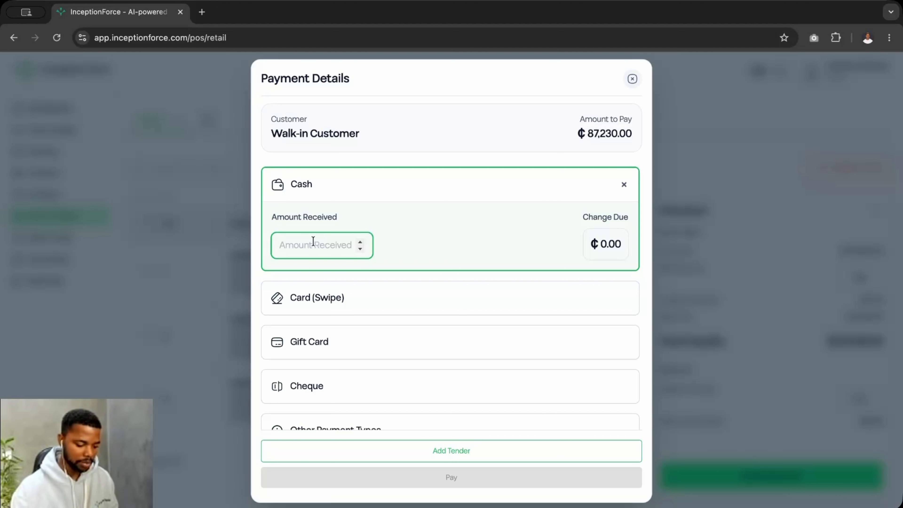
type("8")
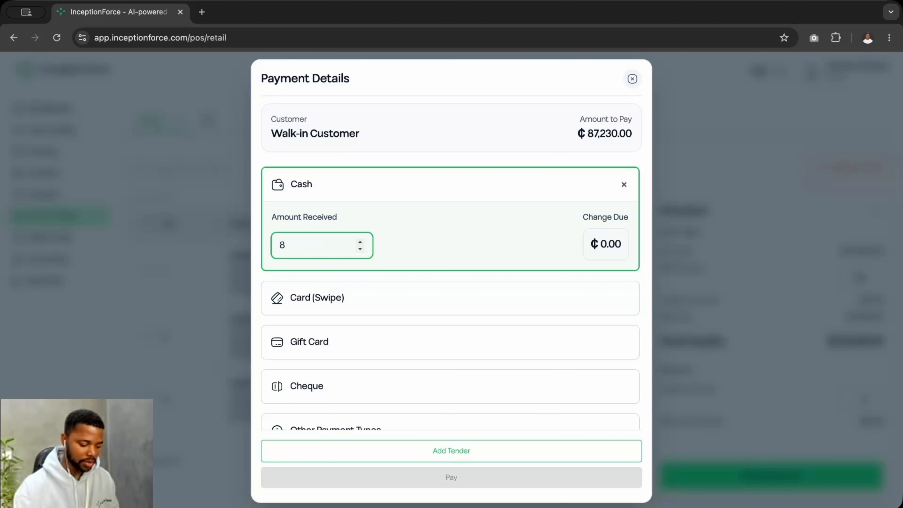
type("000")
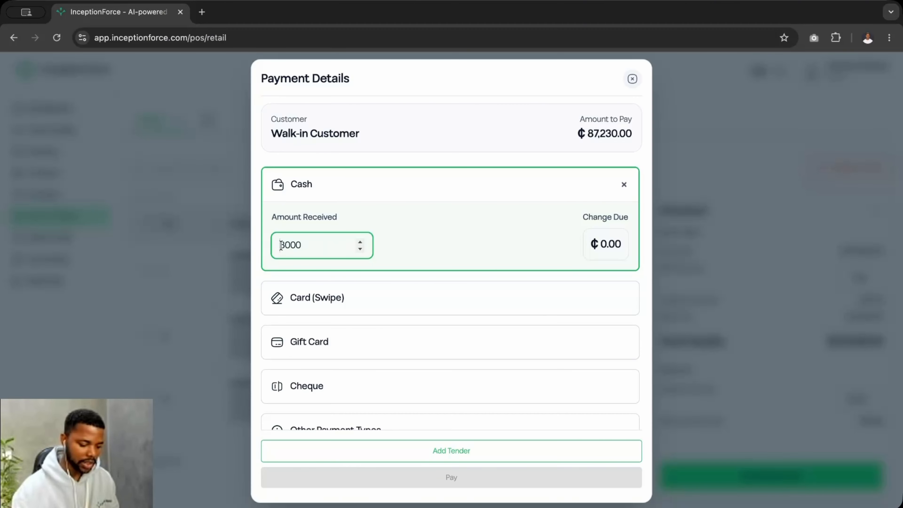
left_click_drag(280, 245, 315, 241)
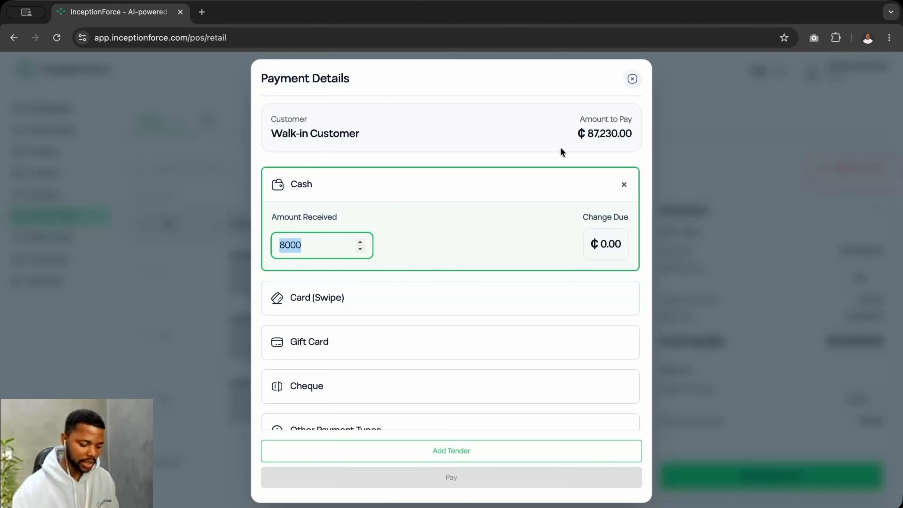
left_click(310, 242)
double_click(303, 243)
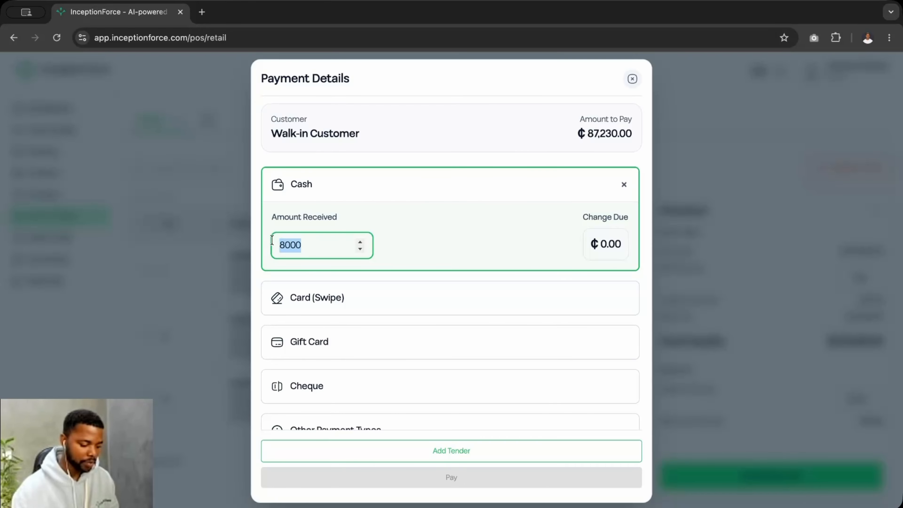
left_click(312, 246)
type("0")
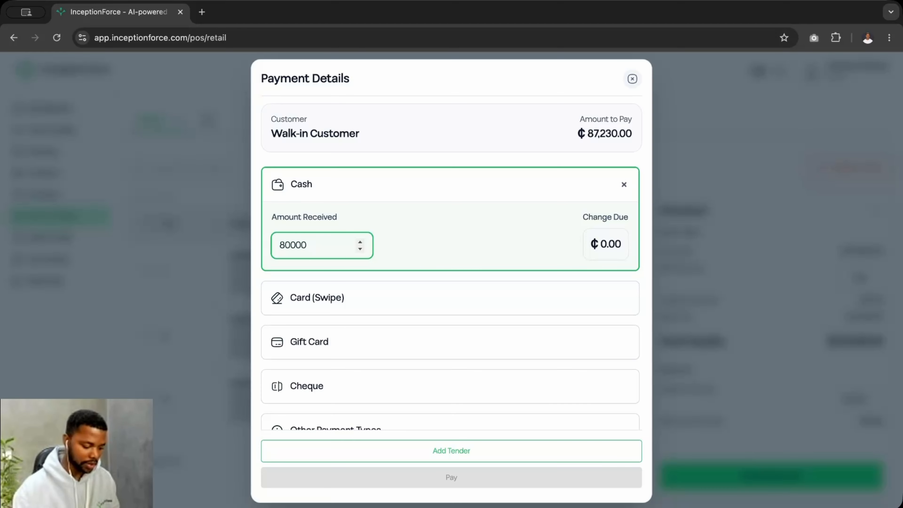
double_click(316, 245)
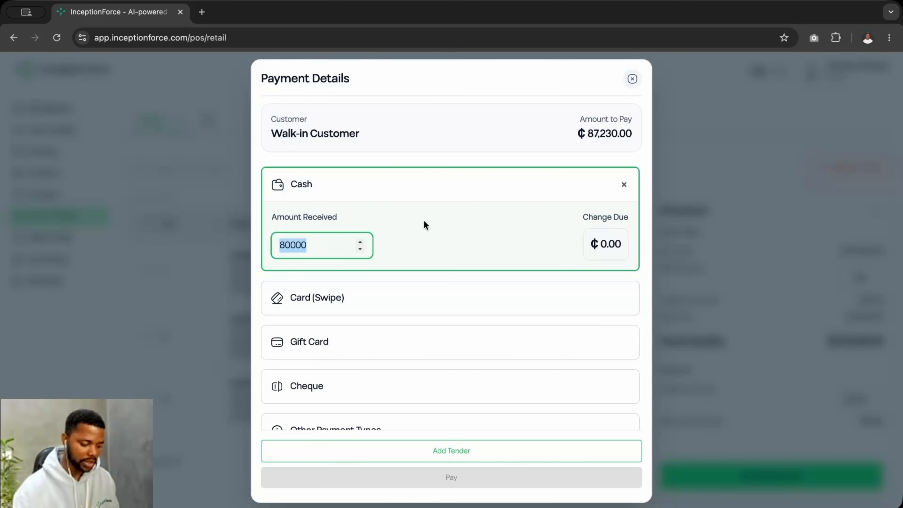
left_click(435, 452)
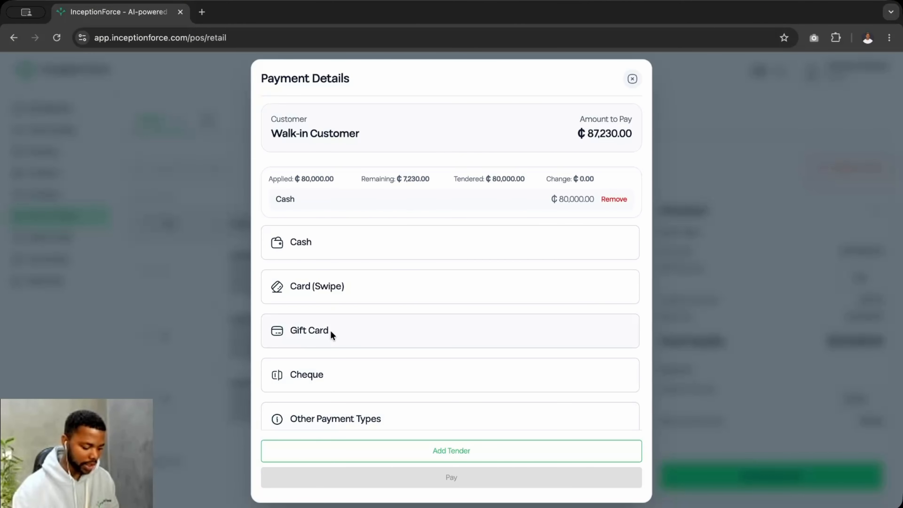
scroll(326, 395, "down", 3)
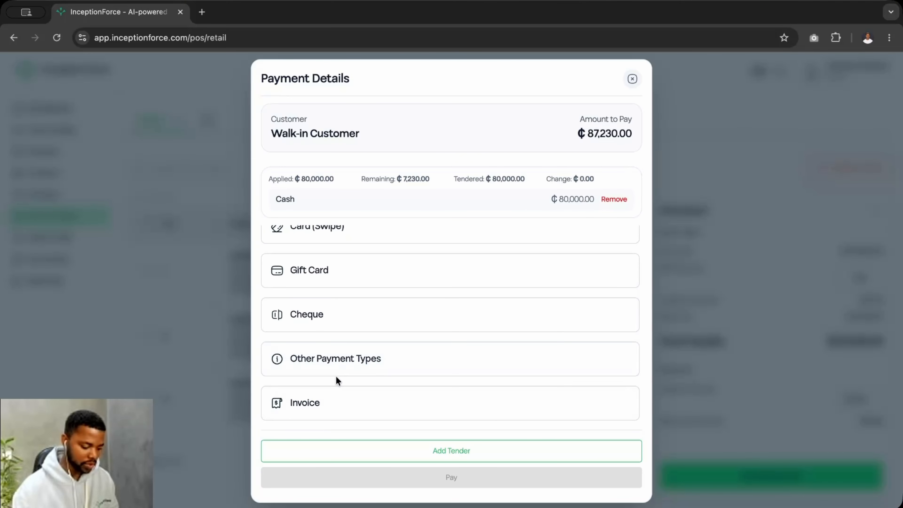
scroll(336, 376, "up", 3)
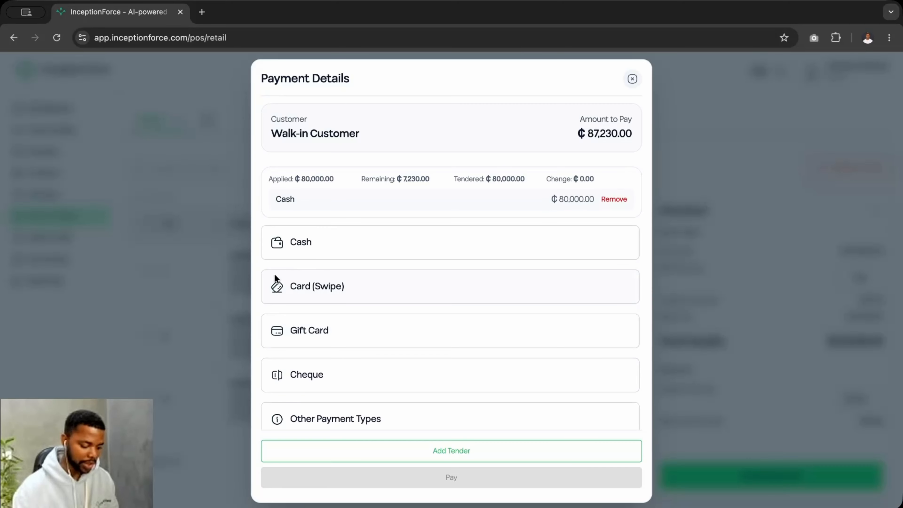
Step: Examine the entry fields of the Card (Swipe) and Gift Card payment methods, collapsing each one again
left_click(338, 287)
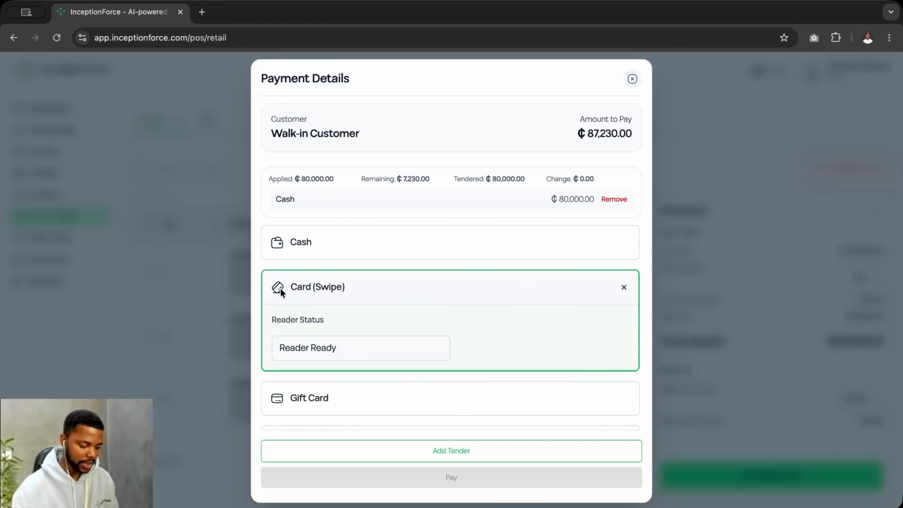
left_click(317, 288)
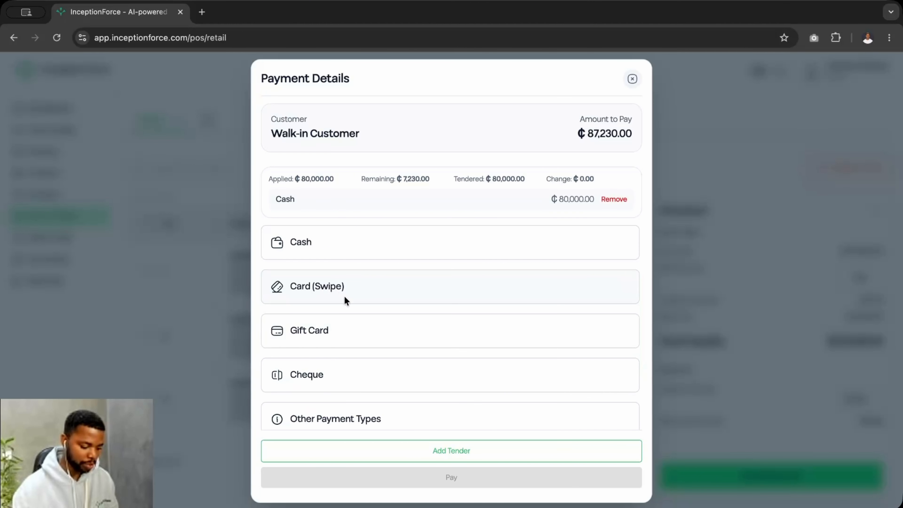
left_click(328, 332)
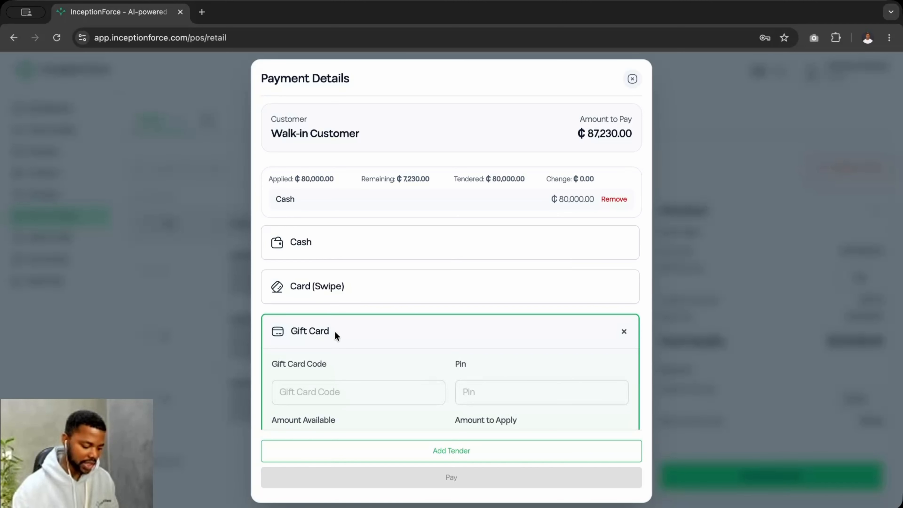
left_click(335, 331)
Step: Expand Other Payment Types and choose Mobile Money as the payment type
scroll(334, 331, "down", 3)
left_click(350, 311)
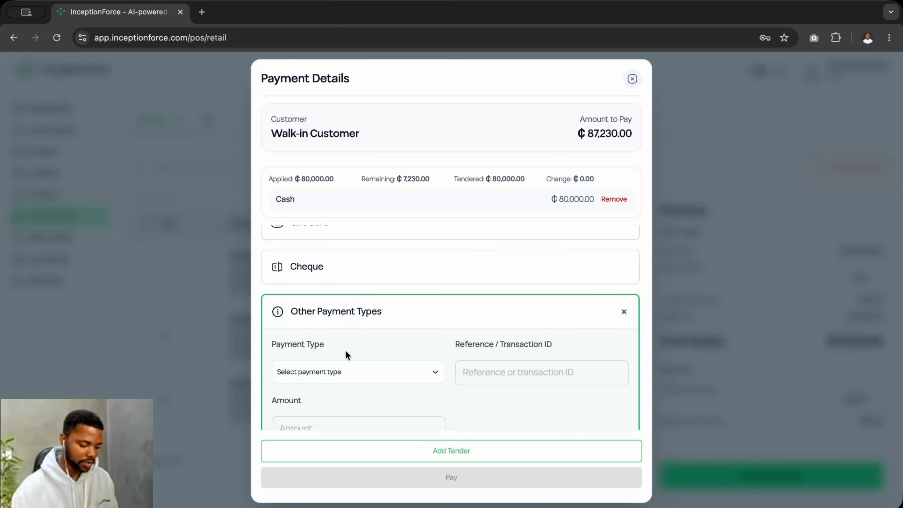
scroll(345, 350, "down", 1)
left_click(346, 313)
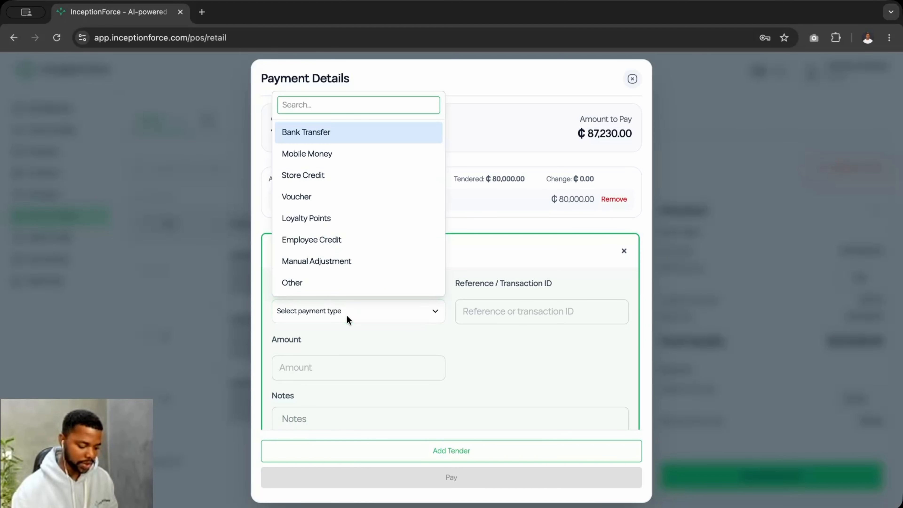
left_click(329, 156)
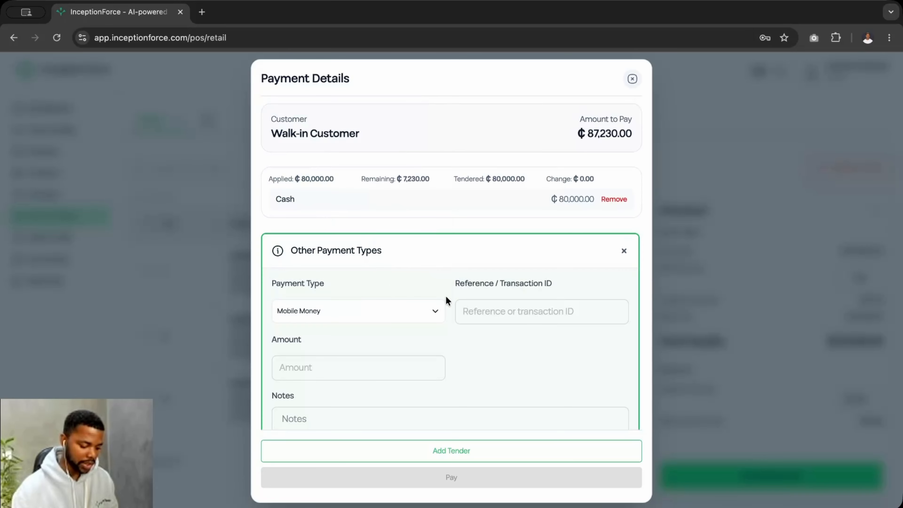
Step: Set the Mobile Money amount to 7230 and add it as a second tender for the order
left_click(339, 367)
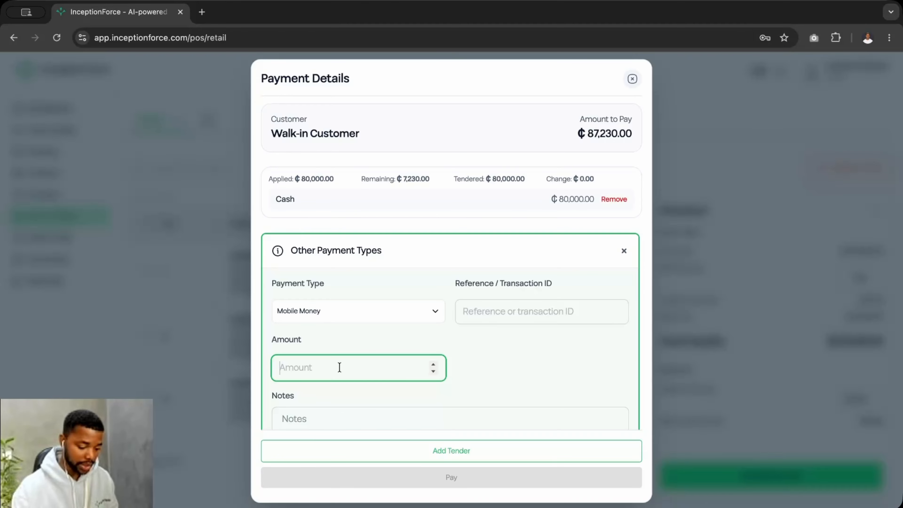
type("72")
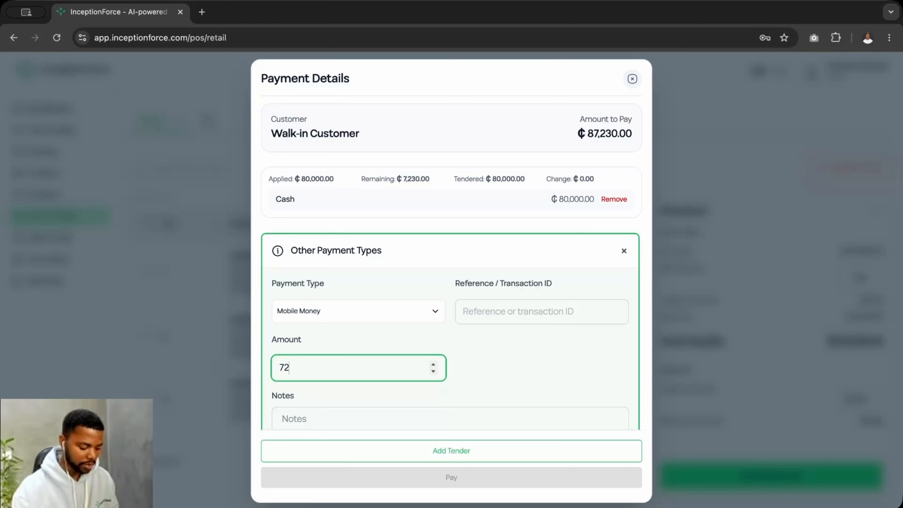
type("30")
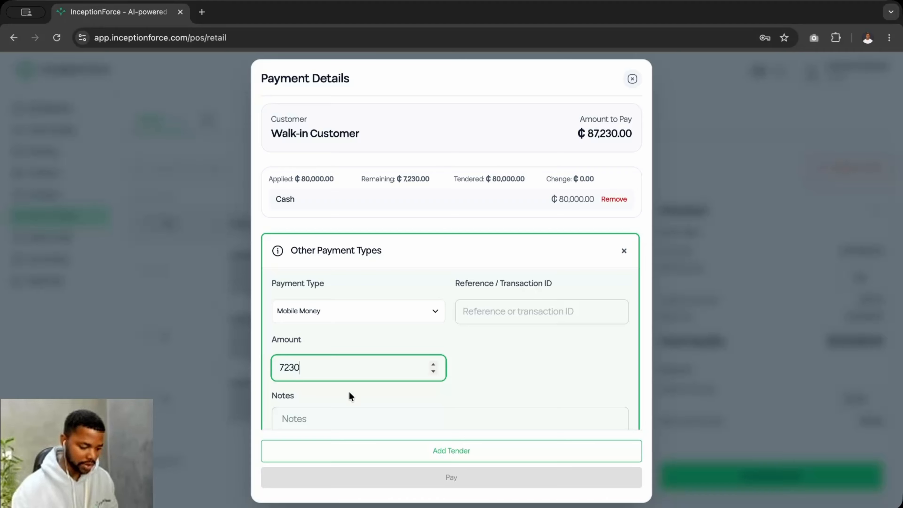
scroll(349, 392, "down", 5)
left_click(428, 457)
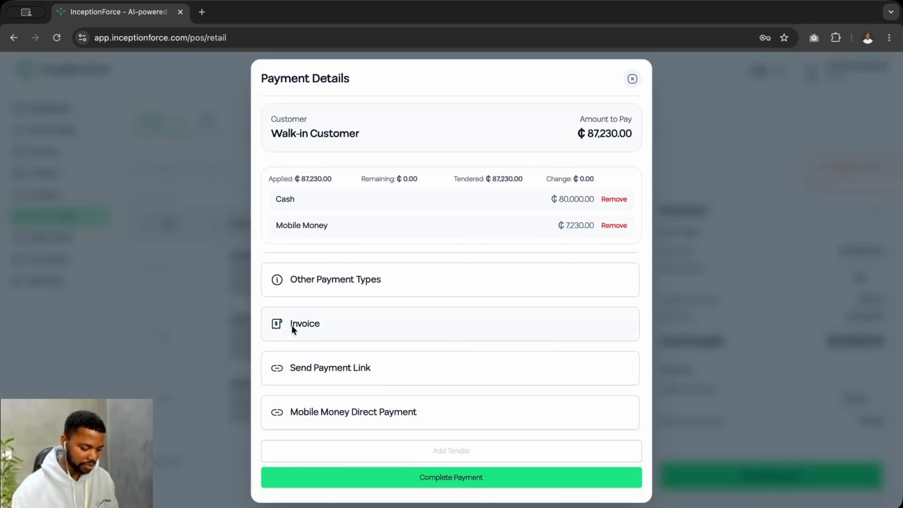
Step: Examine the date, email and sending options of the Invoice payment method, then collapse it
left_click(329, 321)
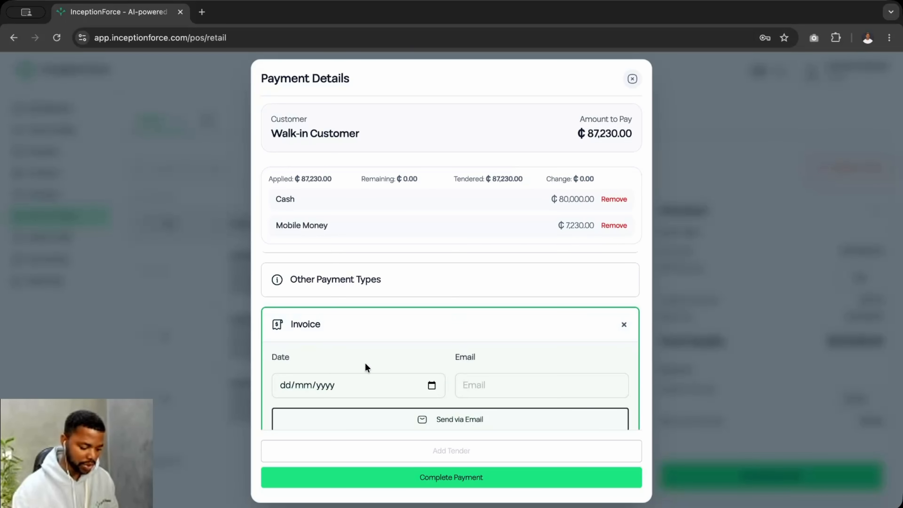
scroll(368, 363, "down", 3)
scroll(369, 363, "up", 2)
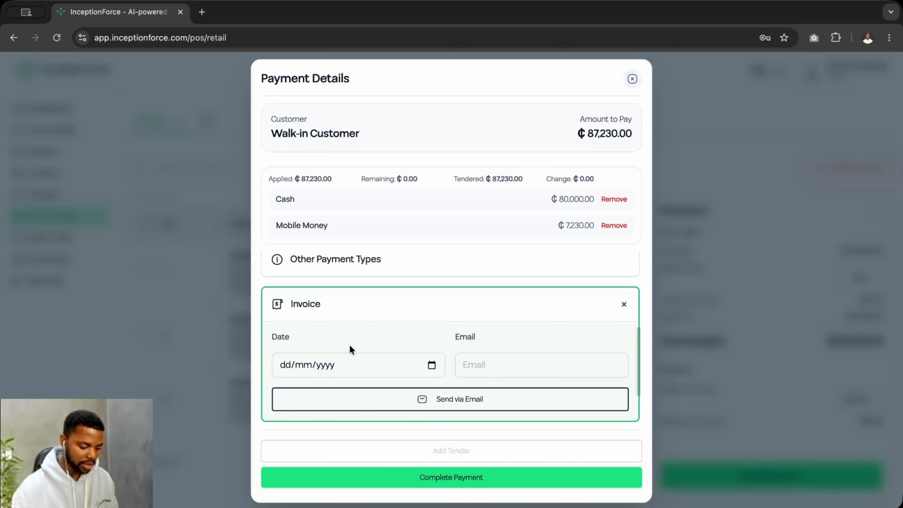
left_click(624, 305)
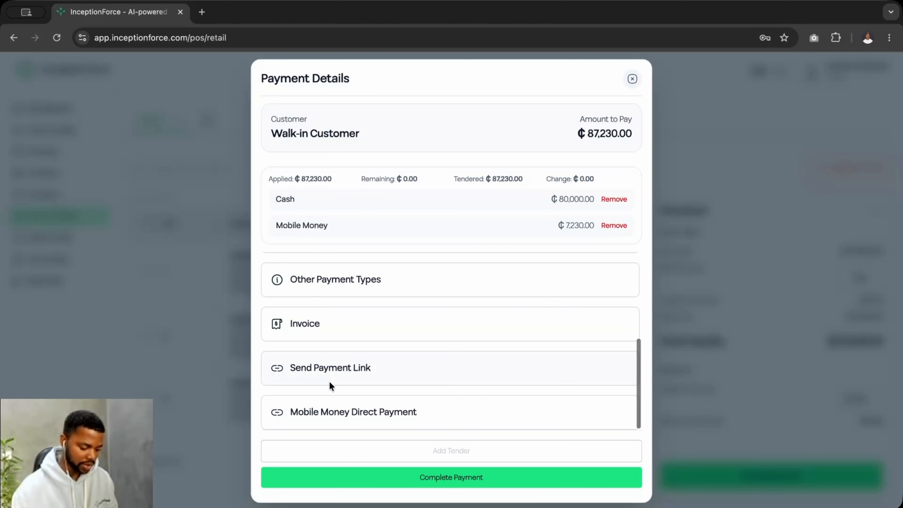
Step: Examine the customer fields and the email and SMS sending options of Send Payment Link, then collapse it
left_click(344, 373)
scroll(355, 364, "down", 5)
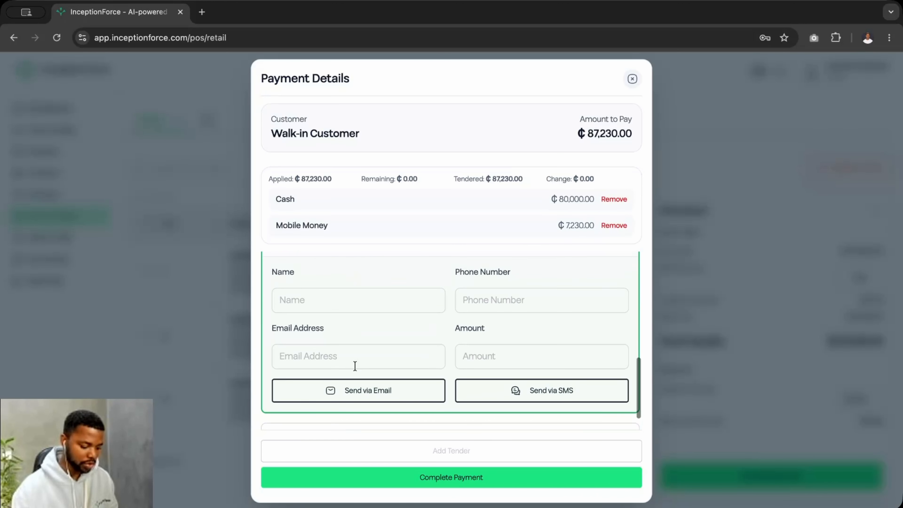
scroll(355, 365, "up", 3)
scroll(355, 365, "down", 3)
scroll(366, 312, "up", 3)
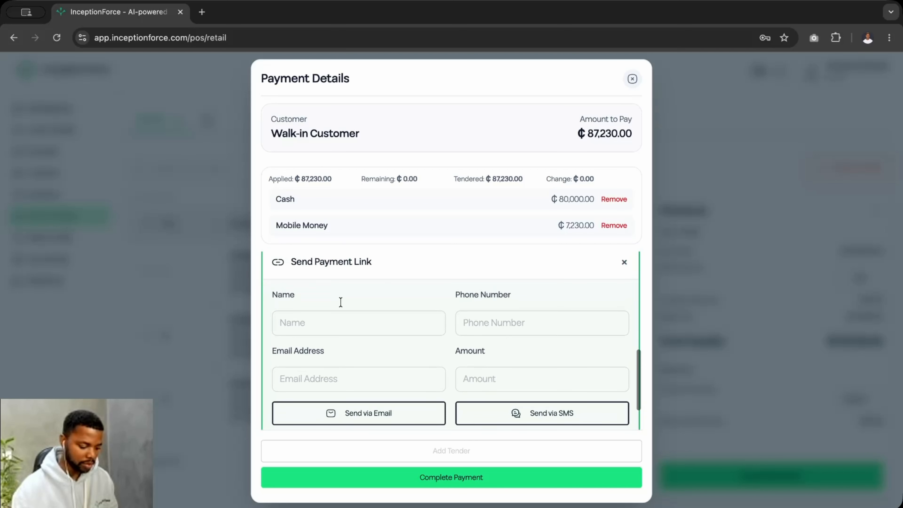
left_click(305, 358)
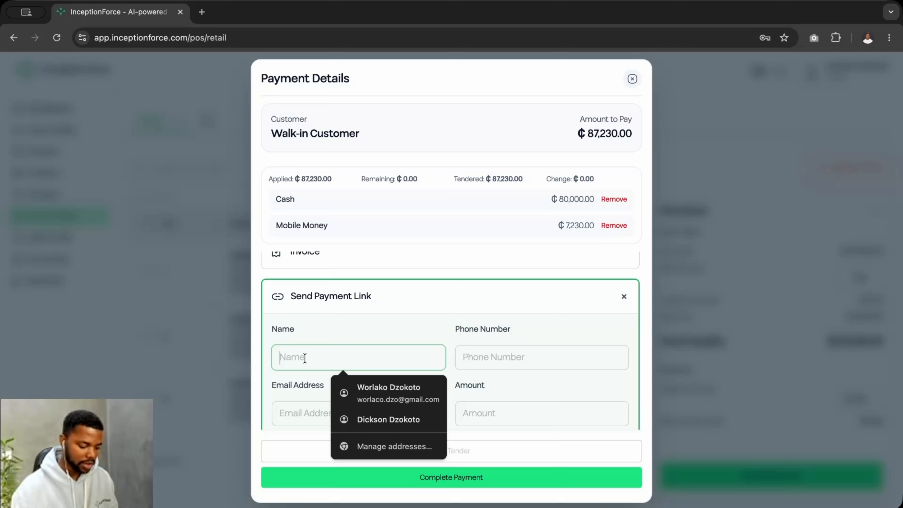
left_click(475, 354)
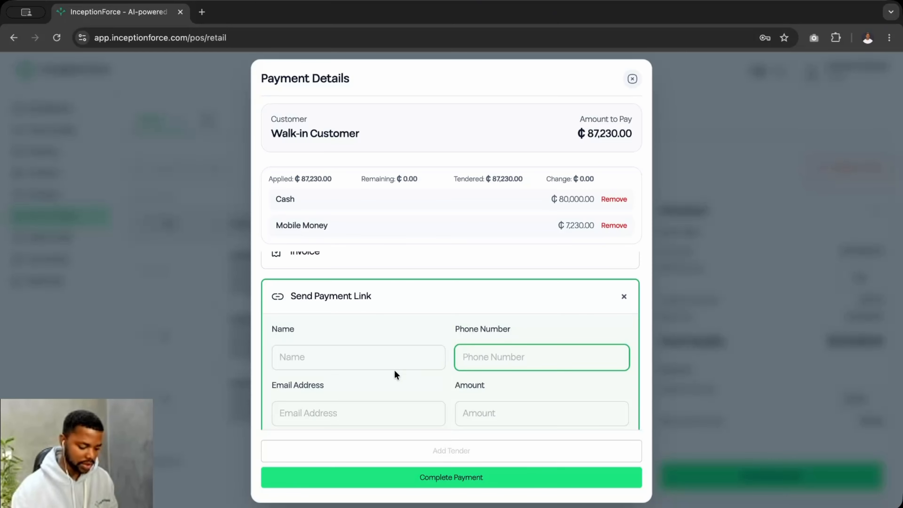
scroll(395, 372, "down", 2)
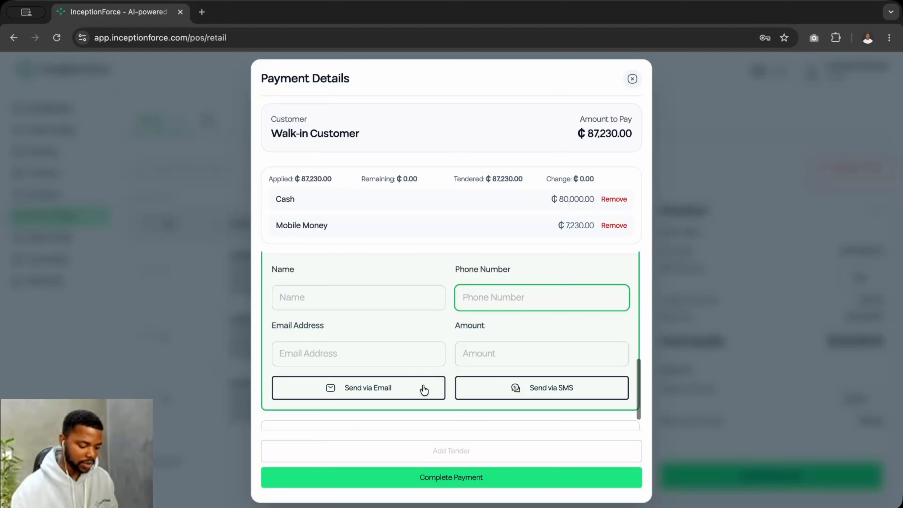
scroll(455, 372, "up", 2)
scroll(456, 374, "up", 1)
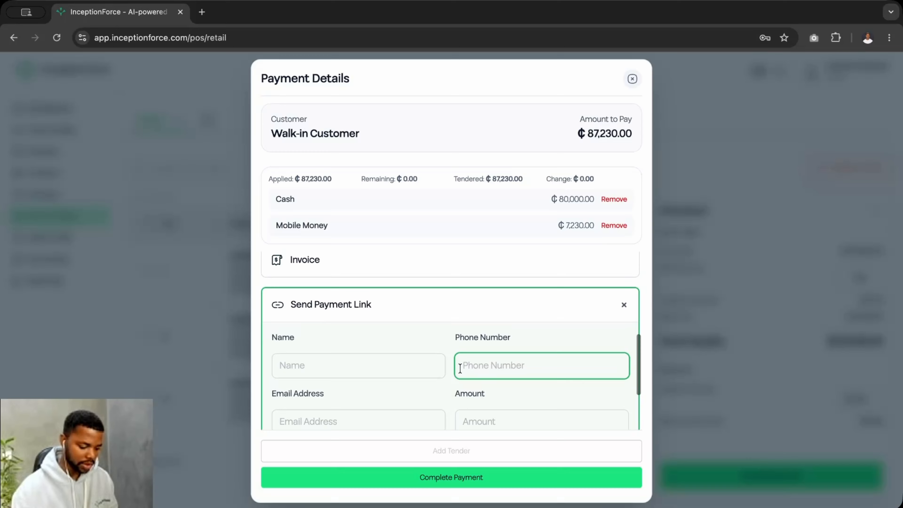
left_click(624, 305)
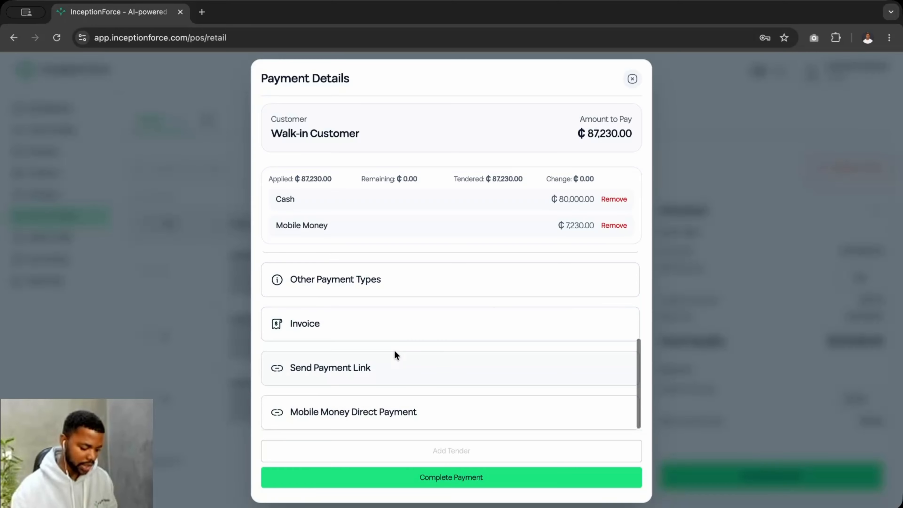
Step: Examine the name, phone number, email address, amount and authorization options of Mobile Money Direct Payment
left_click(357, 414)
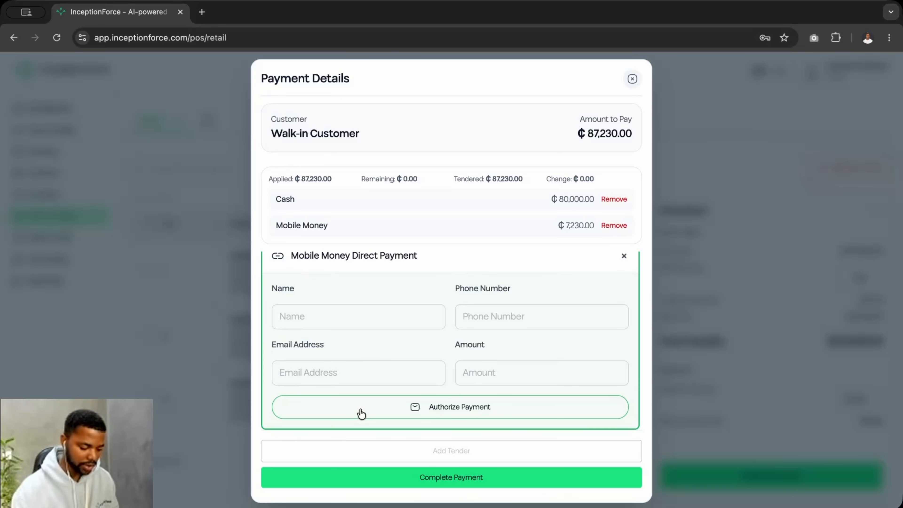
left_click(321, 320)
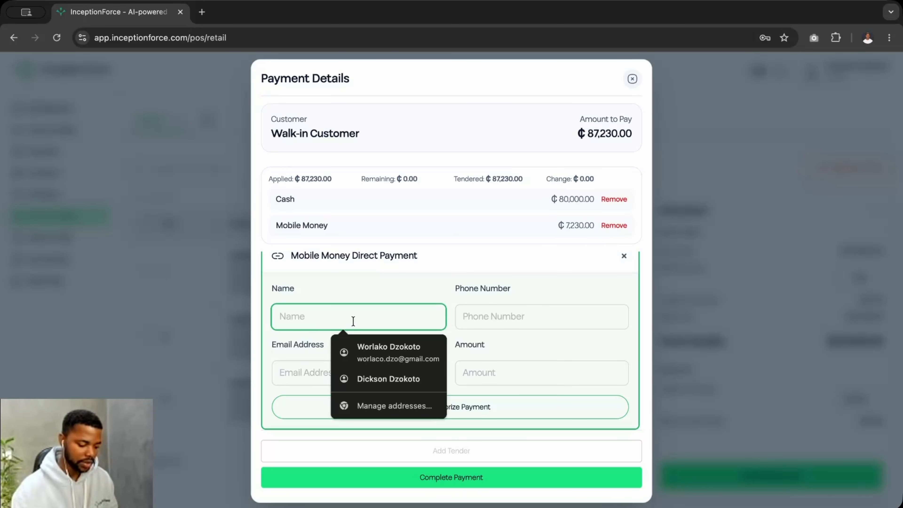
left_click(460, 315)
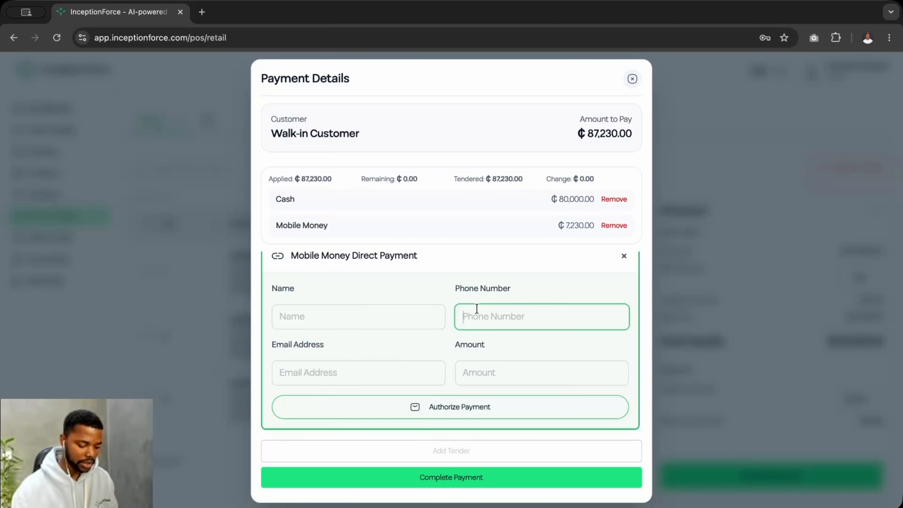
left_click(352, 323)
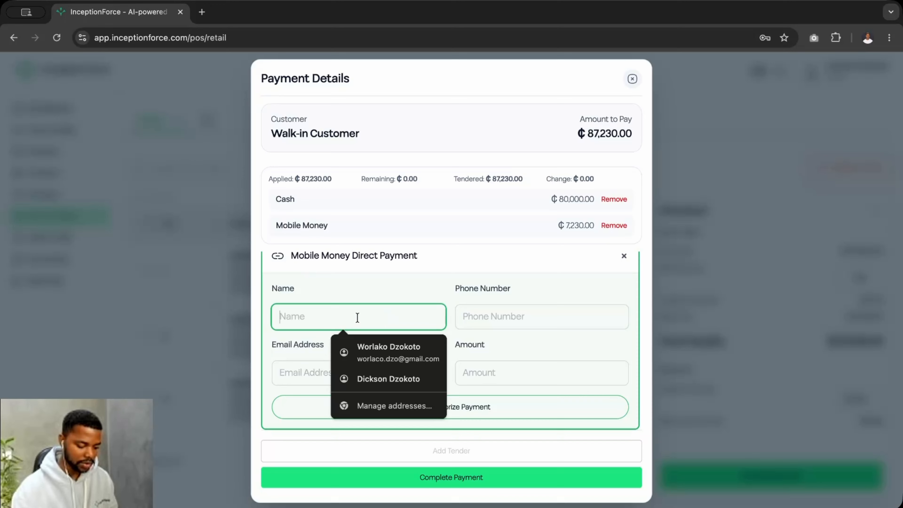
left_click(495, 315)
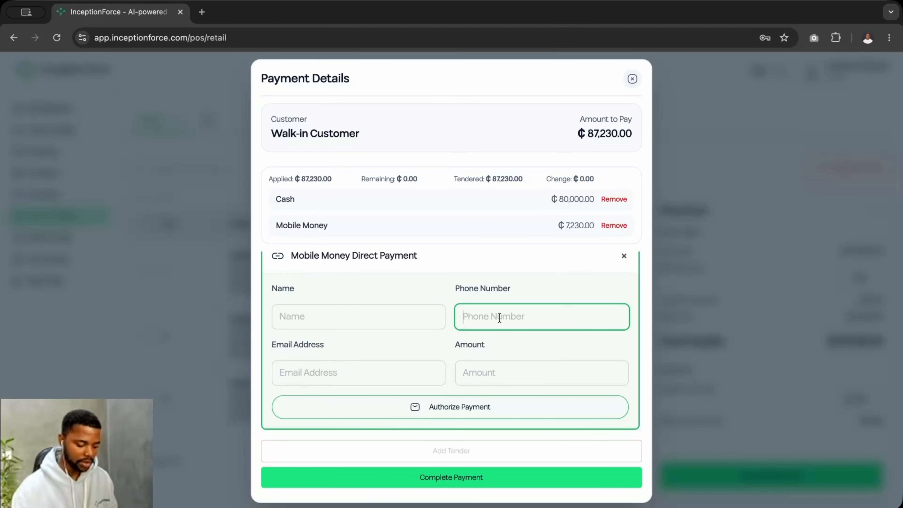
left_click(469, 377)
left_click(377, 368)
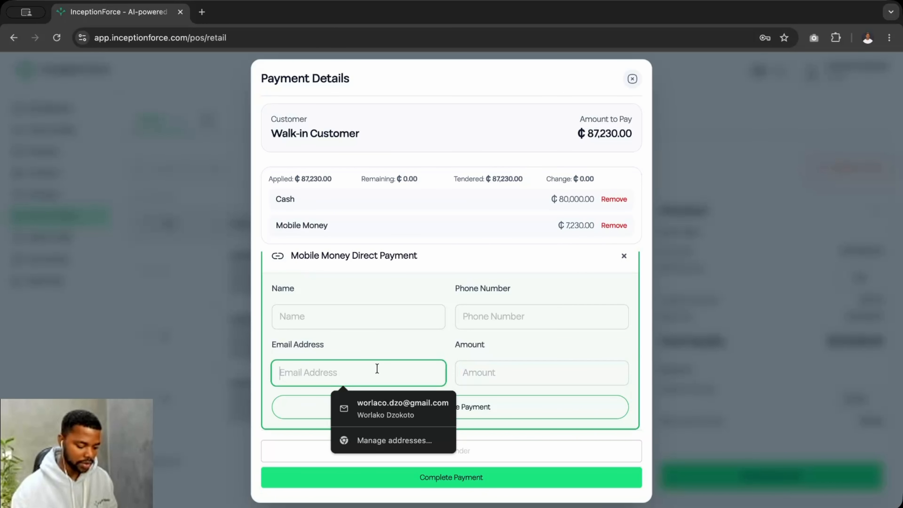
left_click(318, 313)
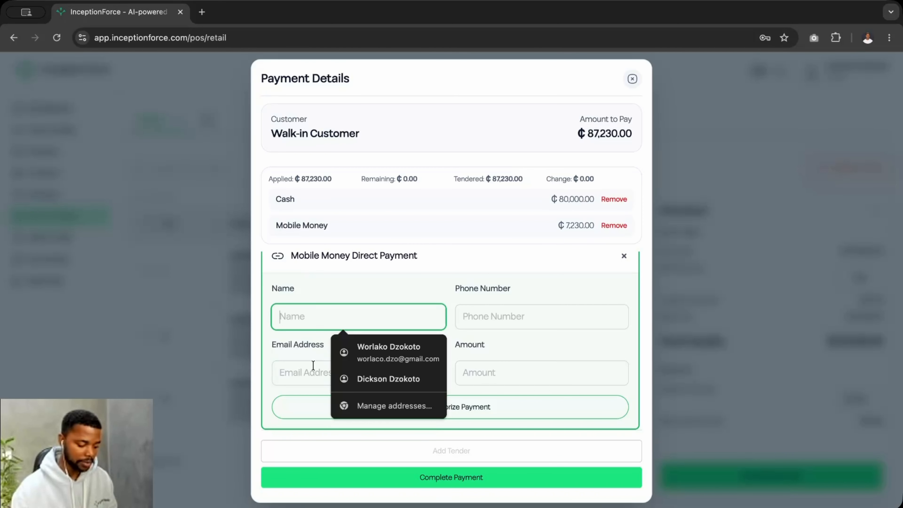
left_click(314, 366)
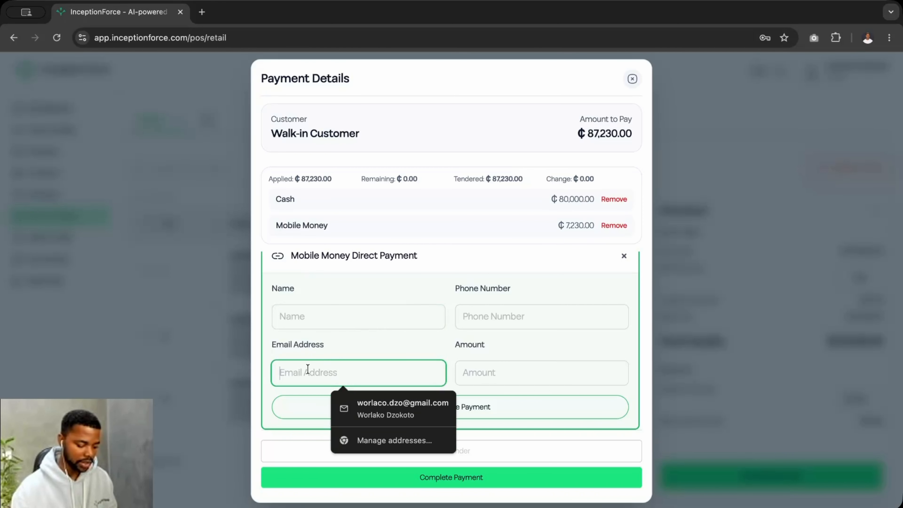
left_click(483, 311)
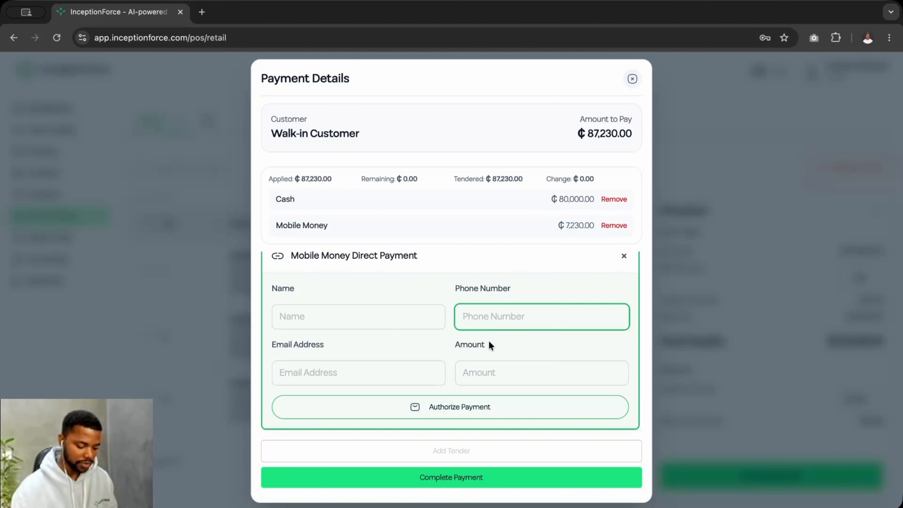
left_click(484, 372)
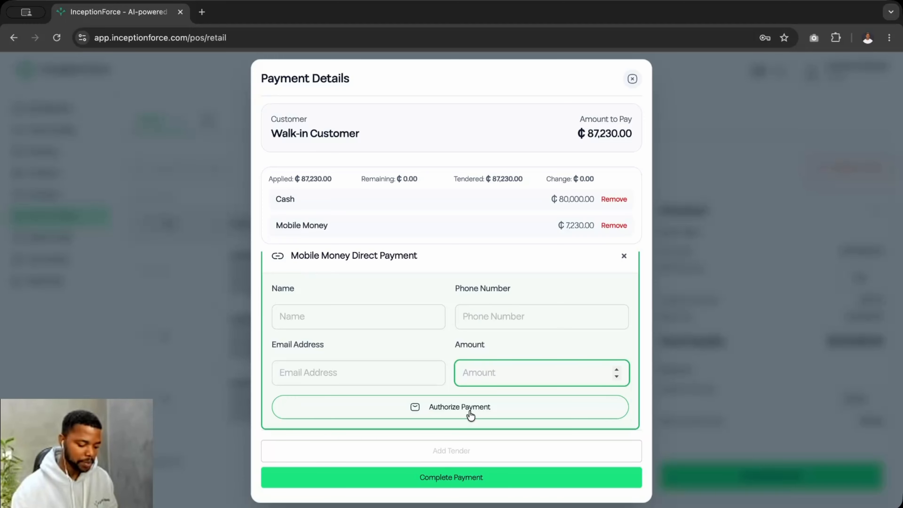
Step: Check the remaining balance in the tender summary and look back over the available payment methods
scroll(477, 408, "up", 5)
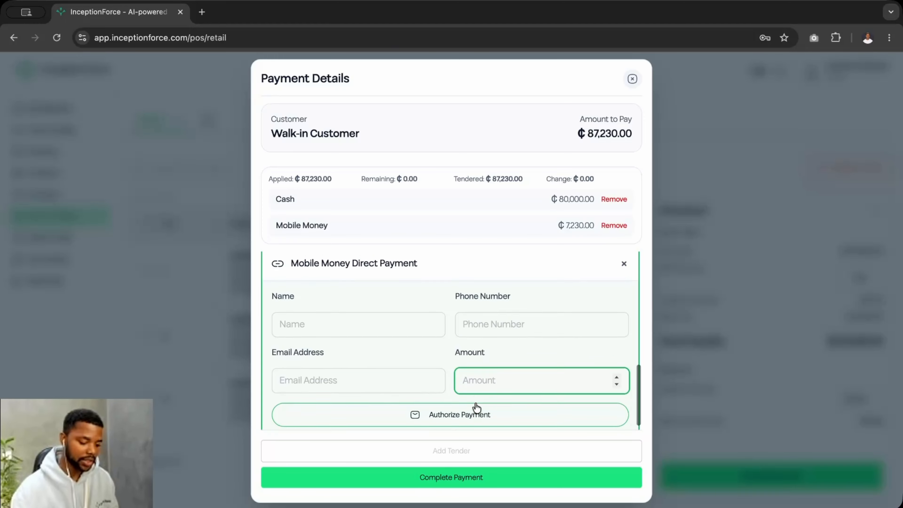
scroll(476, 408, "up", 1)
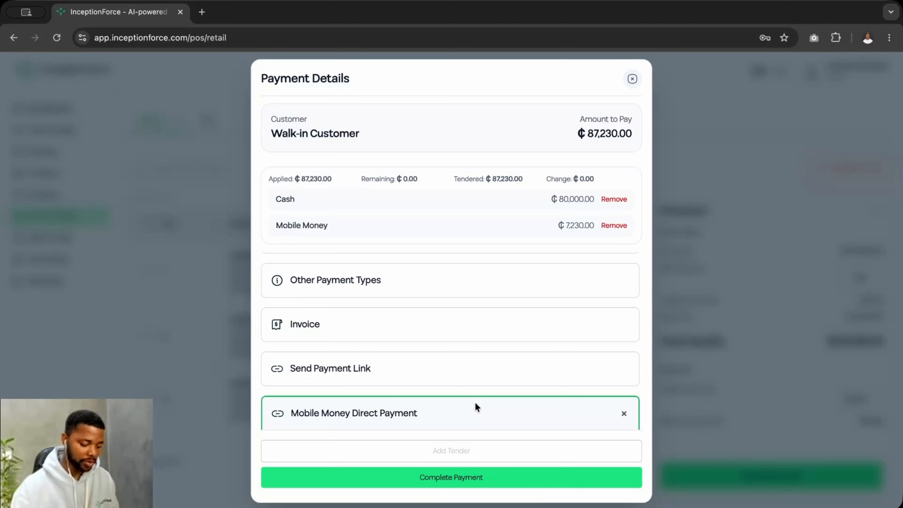
scroll(473, 349, "up", 3)
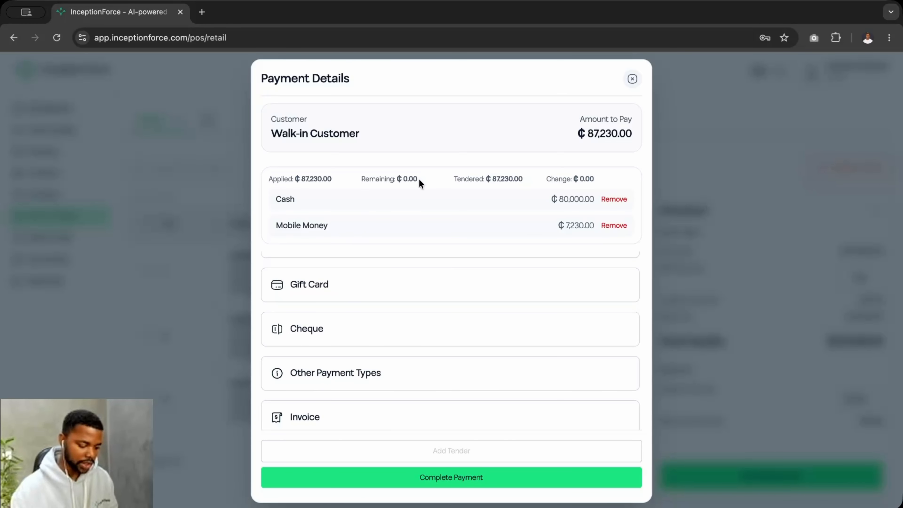
left_click_drag(419, 178, 390, 178)
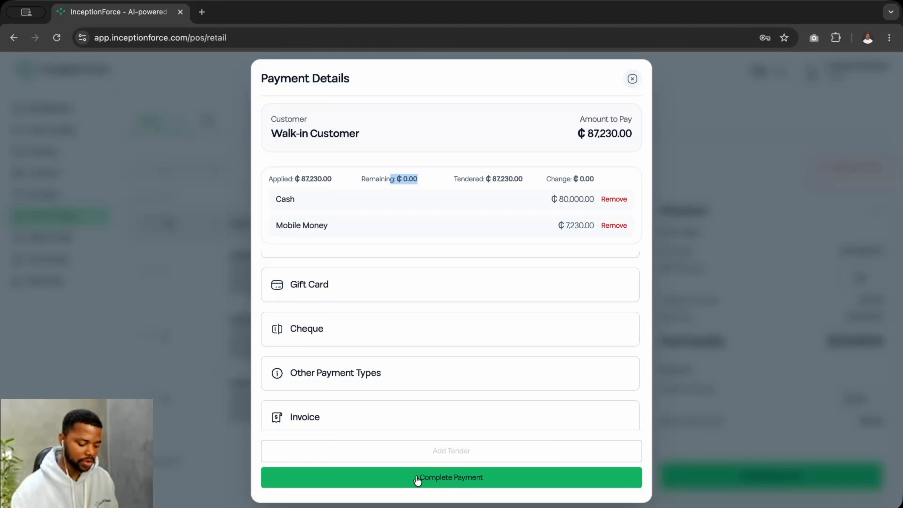
scroll(434, 375, "up", 3)
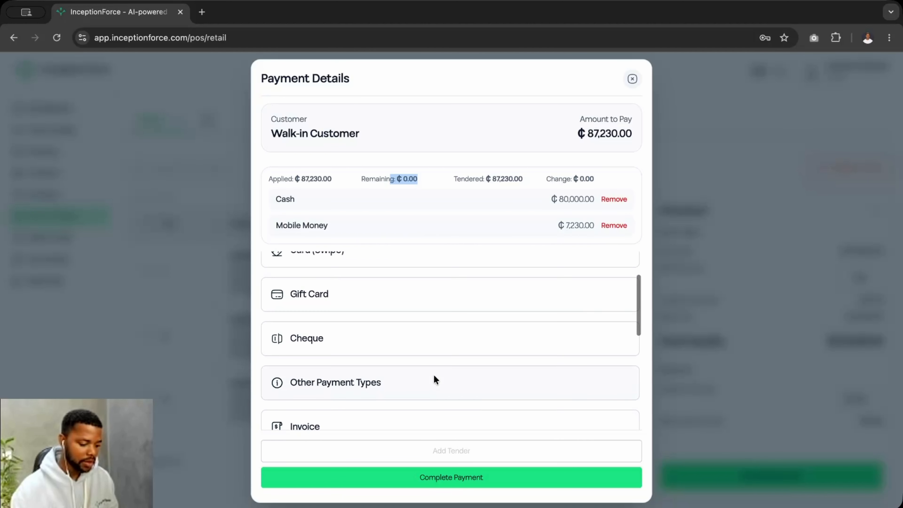
Step: Complete the walk-in customer's payment with the cash and mobile money tenders already applied
scroll(434, 375, "down", 2)
scroll(434, 375, "up", 2)
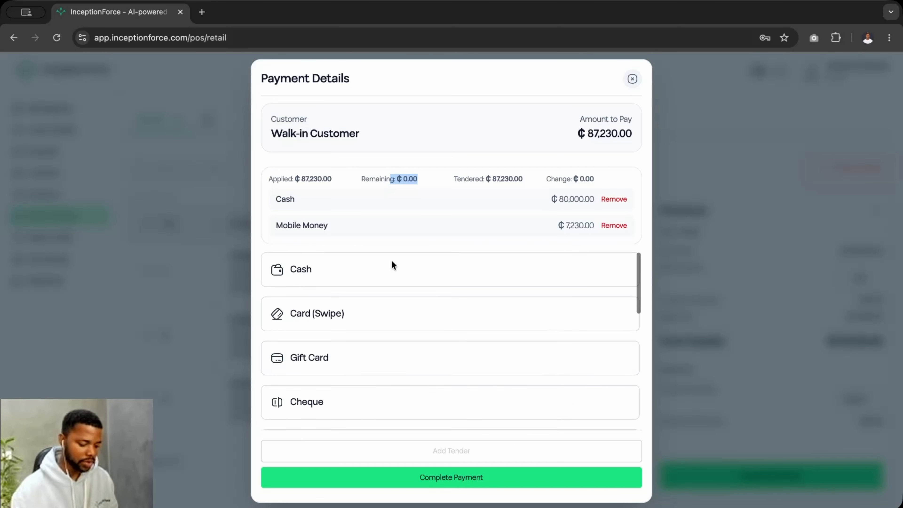
left_click(276, 209)
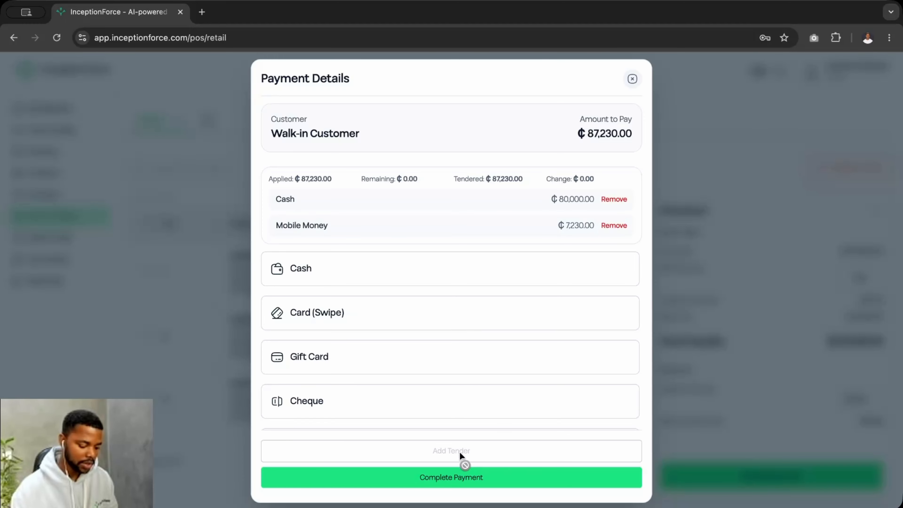
left_click(485, 478)
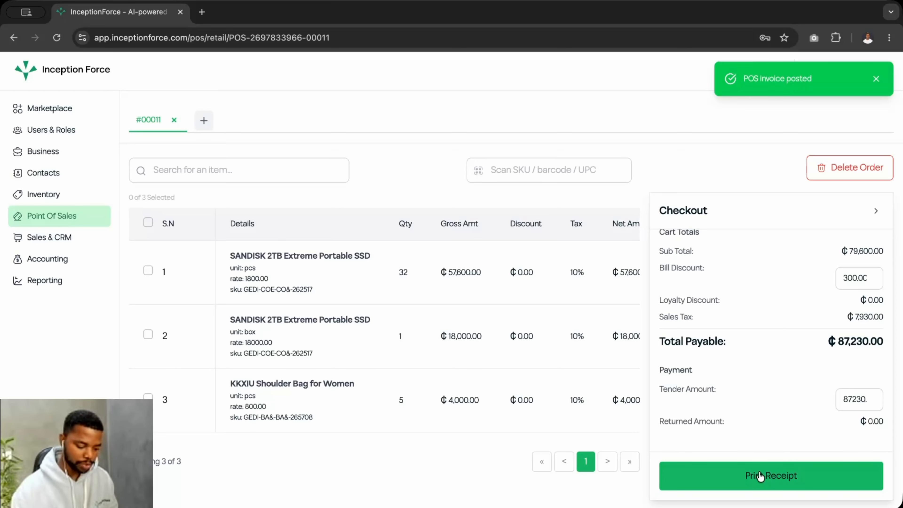
Step: Preview the posted order's receipt, check its items, totals and payment history, then close the preview
left_click(788, 476)
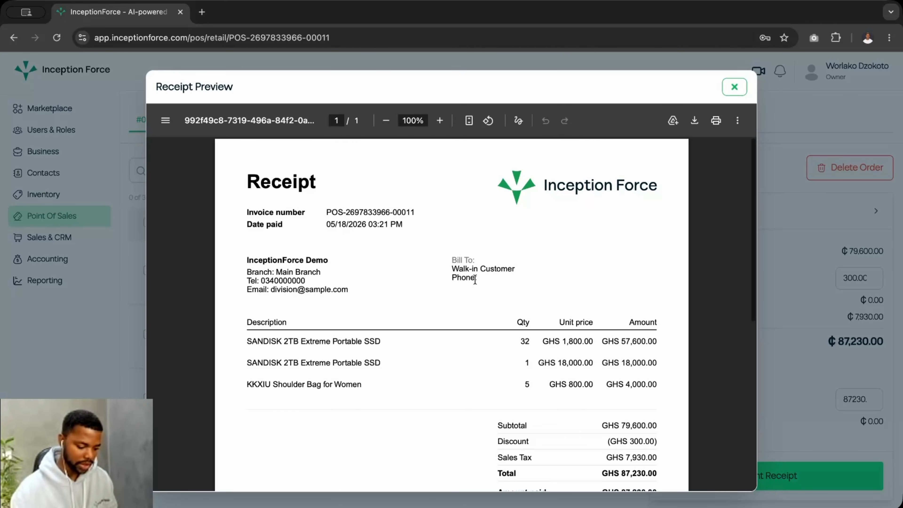
scroll(475, 280, "down", 2)
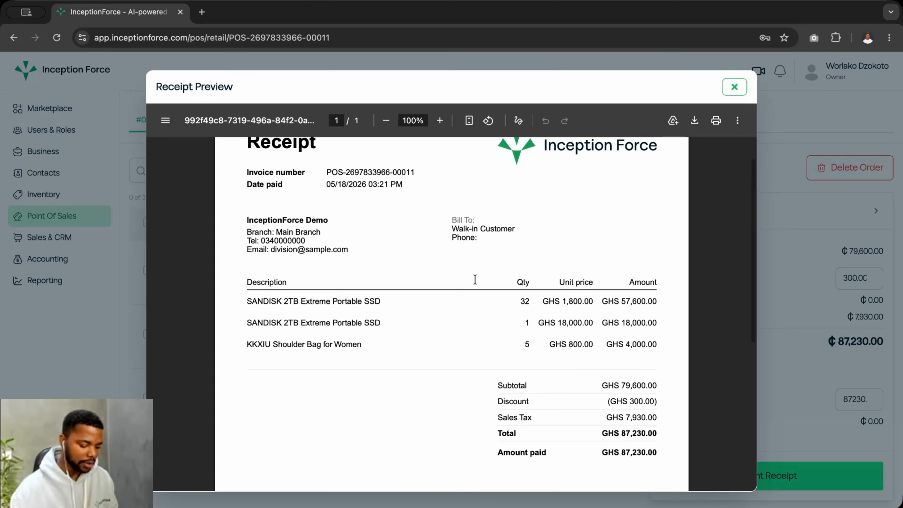
scroll(475, 279, "down", 5)
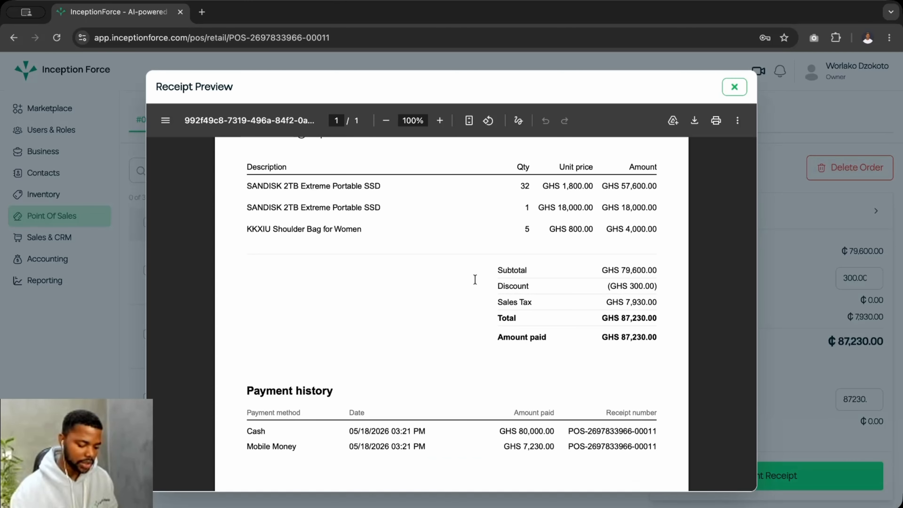
scroll(475, 280, "down", 4)
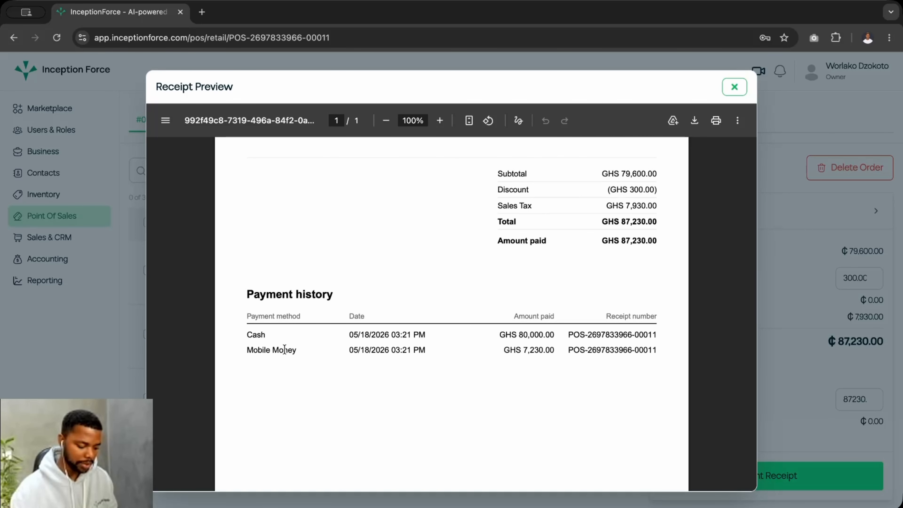
scroll(559, 344, "up", 11)
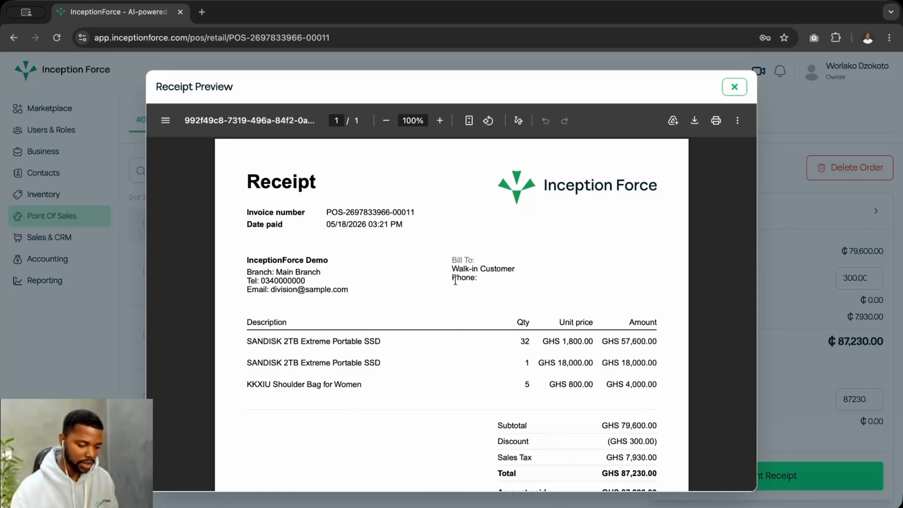
scroll(427, 337, "down", 5)
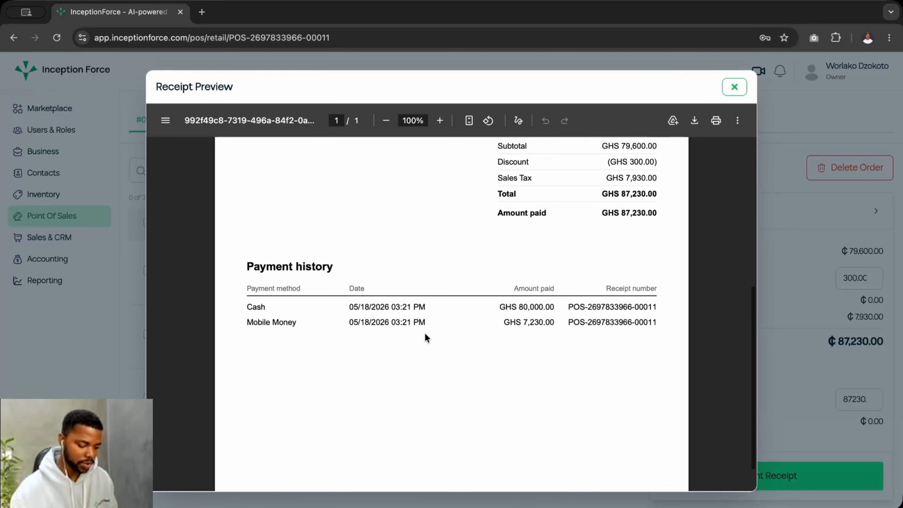
left_click(734, 87)
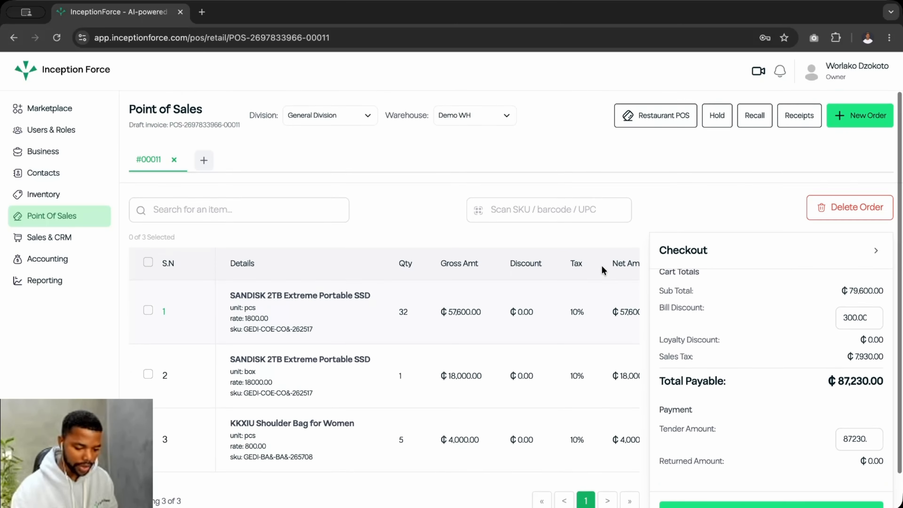
Step: View the newest sale's details in today's receipts, then preview its printable receipt and close the preview
left_click(798, 117)
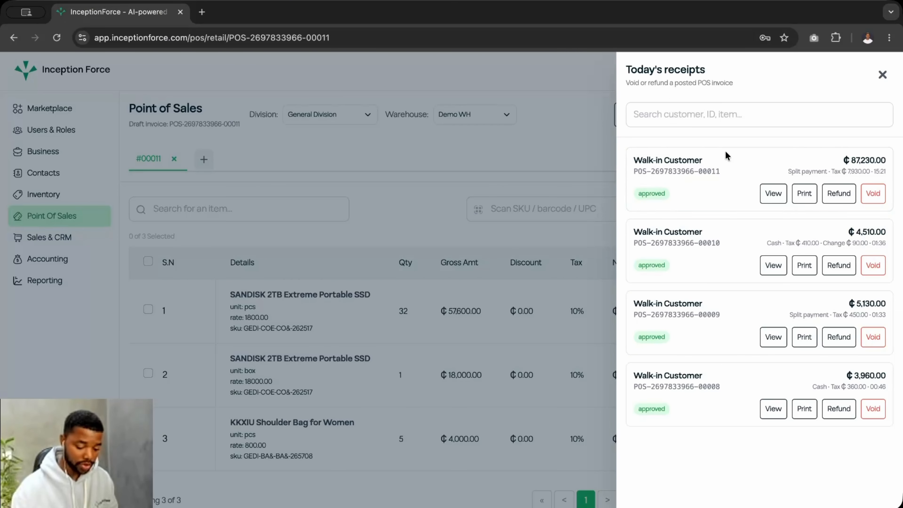
left_click(773, 194)
scroll(711, 336, "down", 1)
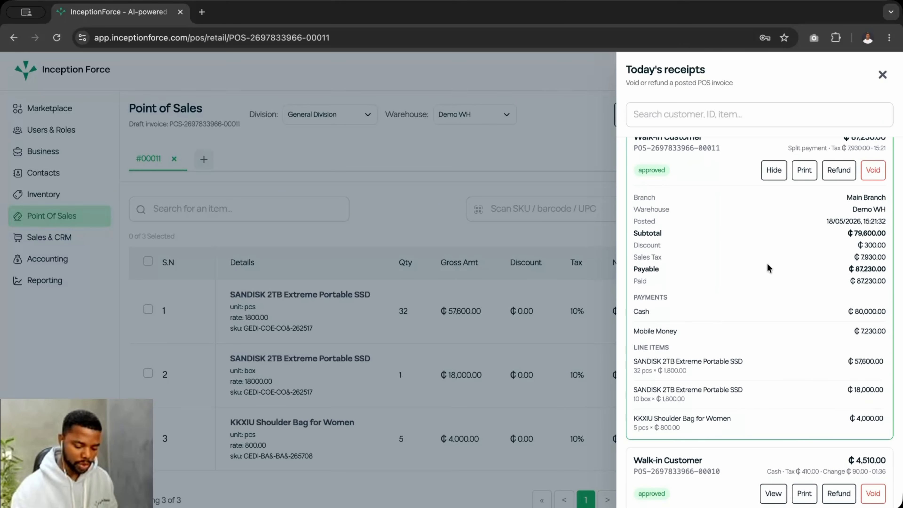
left_click(803, 172)
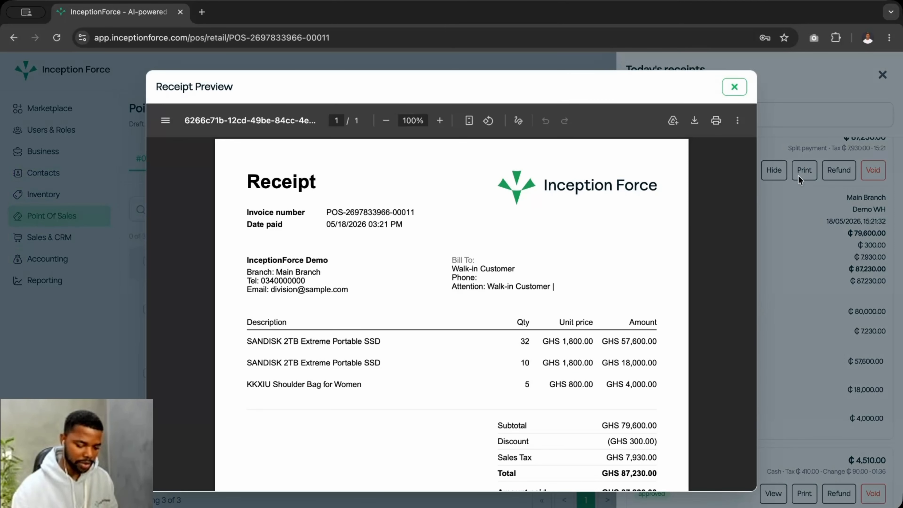
left_click(731, 88)
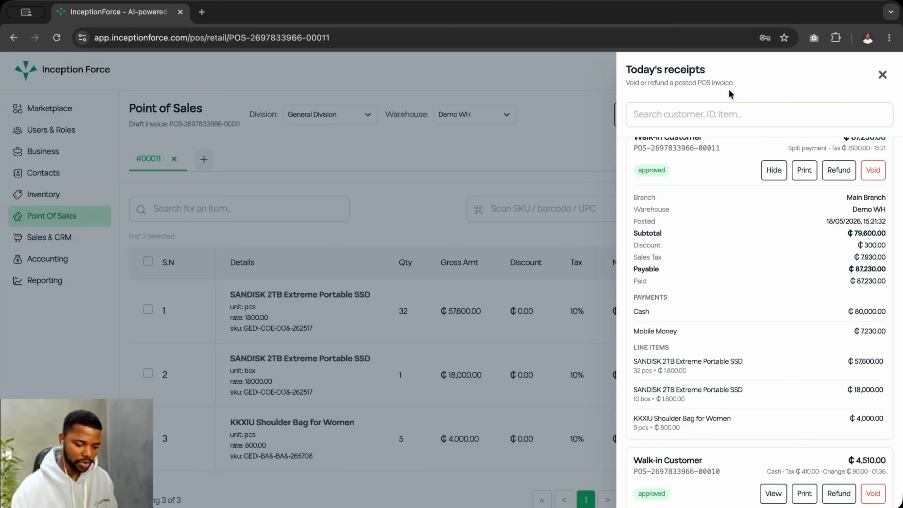
Step: Start a refund for the newest receipt and set the KKXIU Shoulder Bag's return quantity to 0
left_click(839, 170)
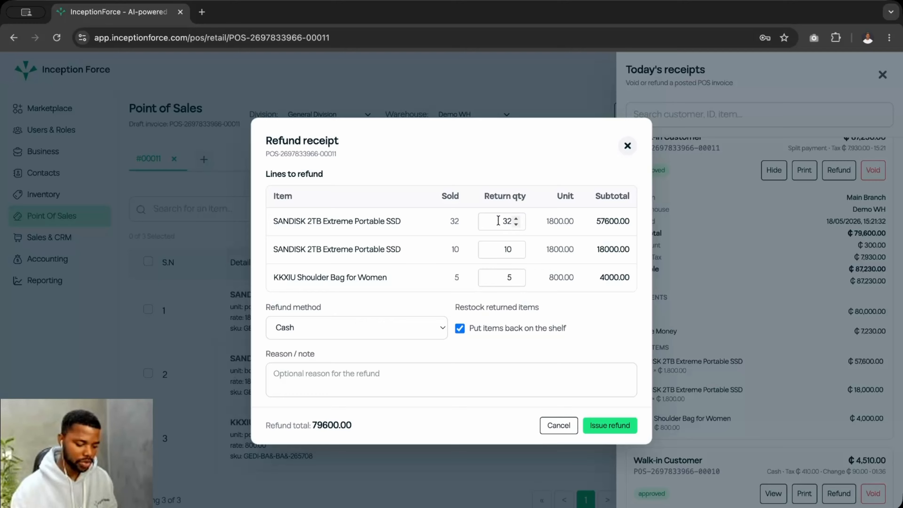
left_click_drag(499, 221, 516, 225)
left_click(501, 250)
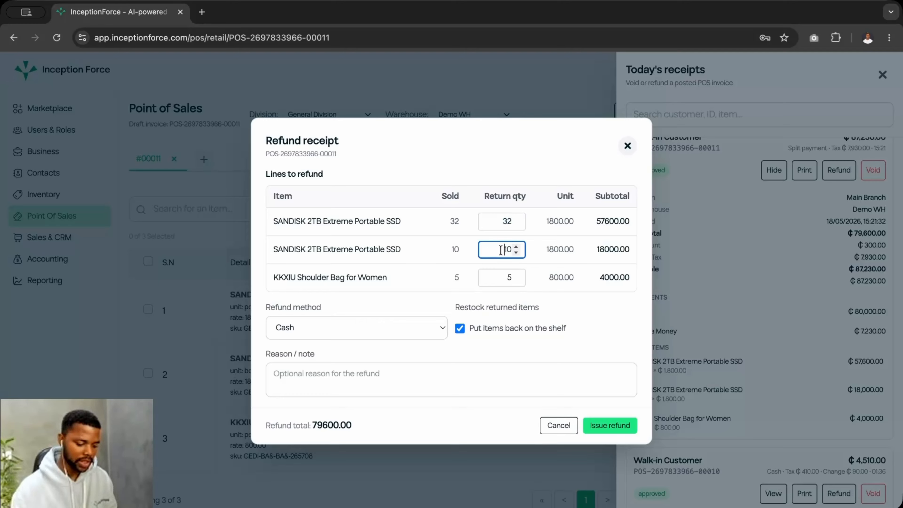
double_click(514, 277)
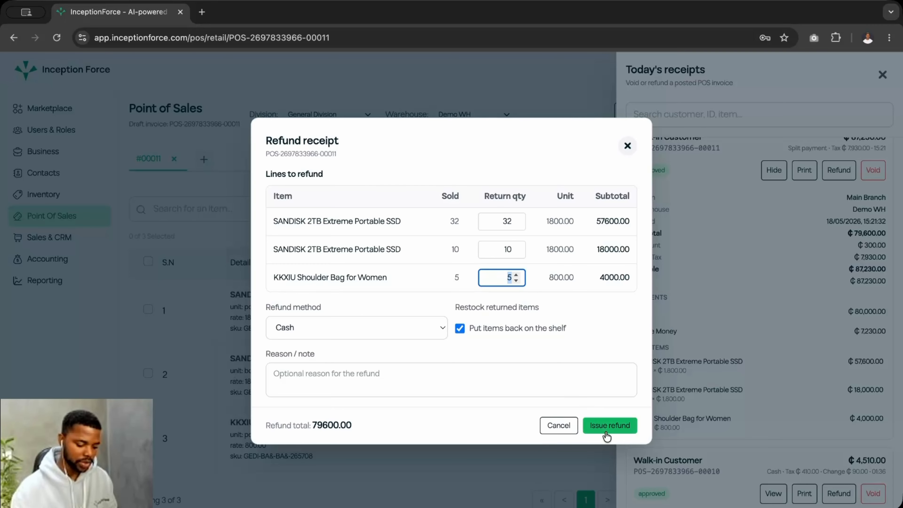
left_click(515, 280)
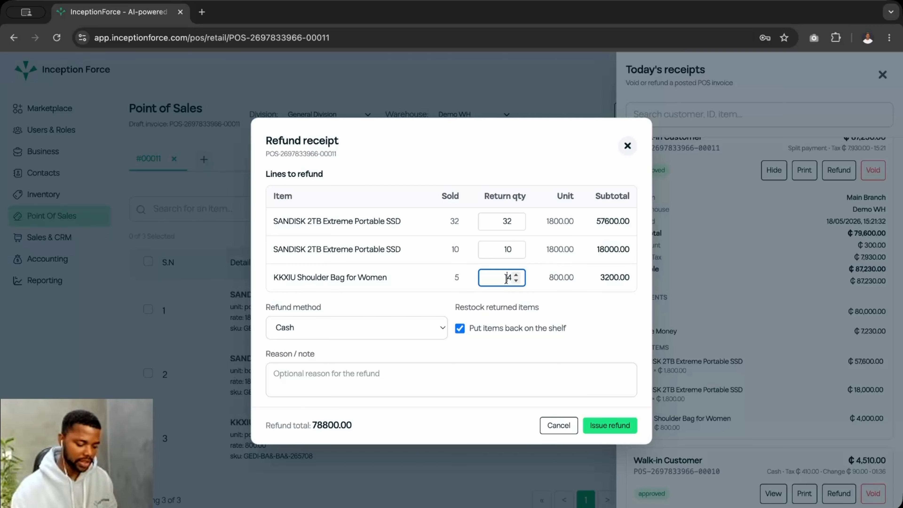
left_click_drag(506, 279, 519, 283)
type("0")
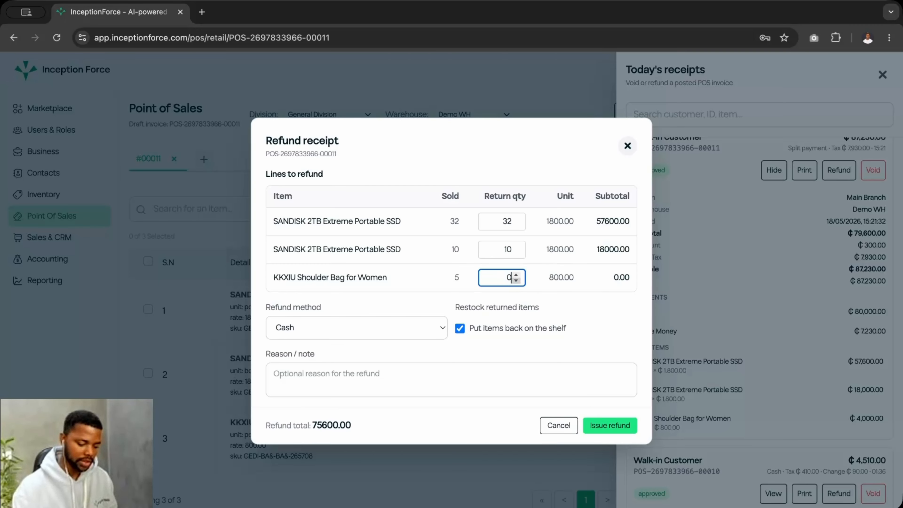
Step: Set the second SSD line's return quantity to 0 and the first's to 5, then dismiss the refund and today's receipts
left_click_drag(507, 249, 521, 246)
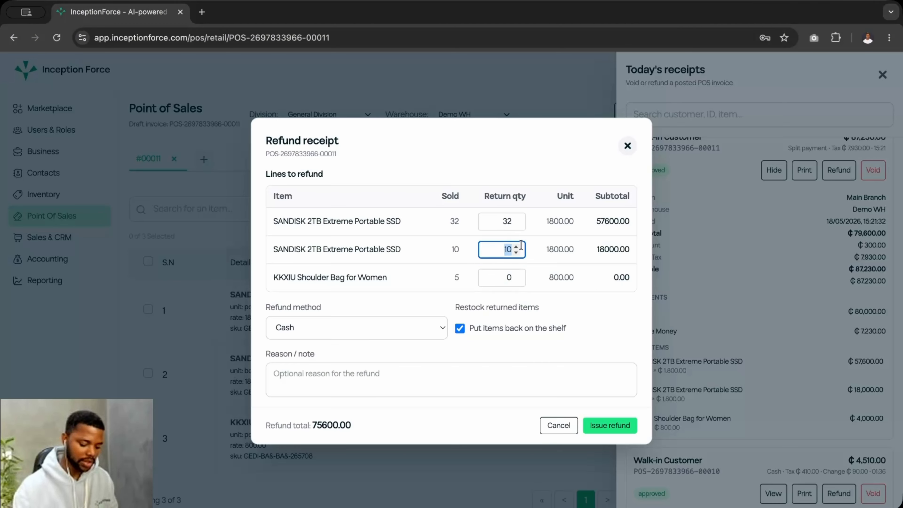
type("0")
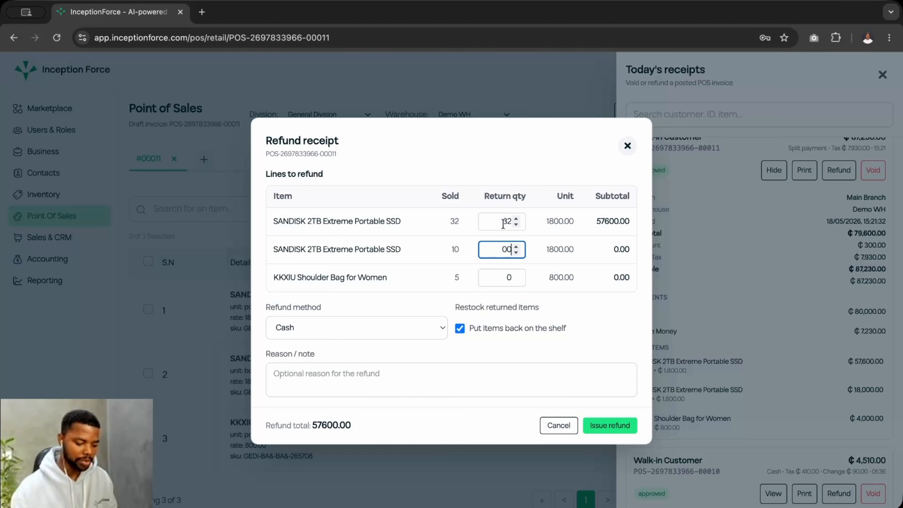
left_click(503, 223)
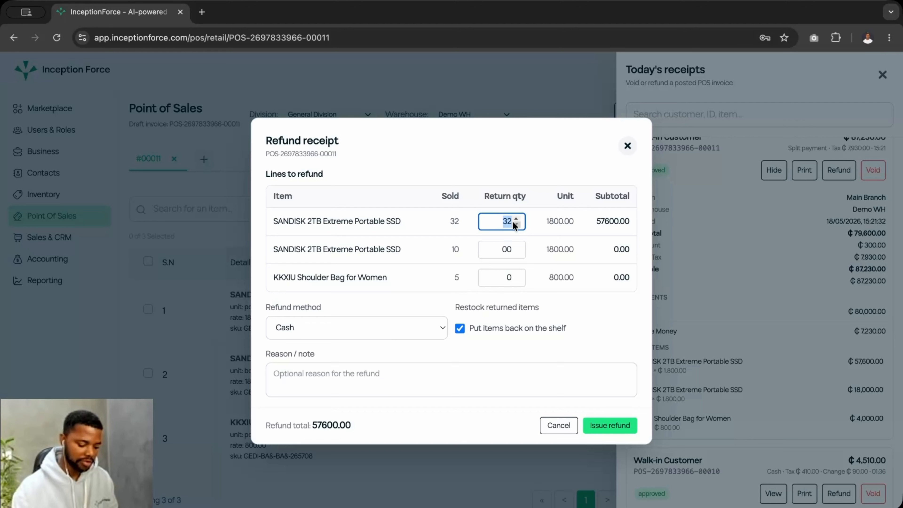
type("5")
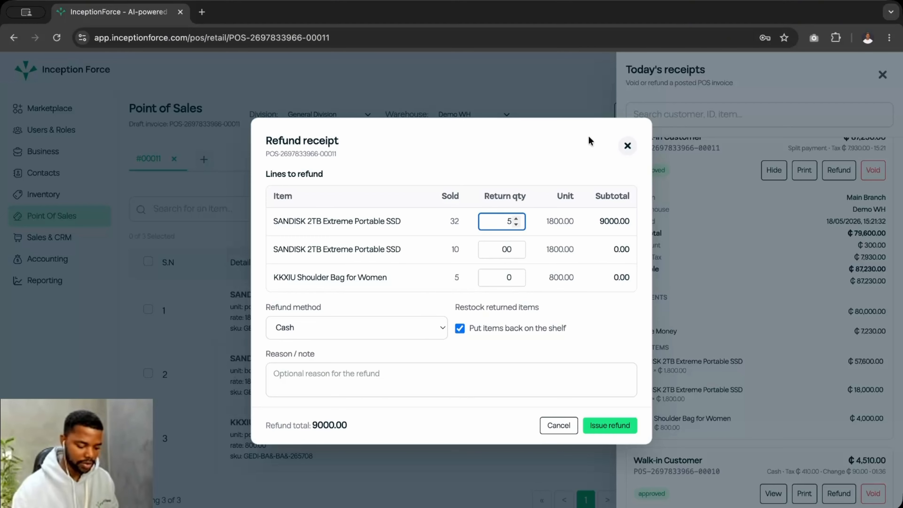
left_click(318, 422)
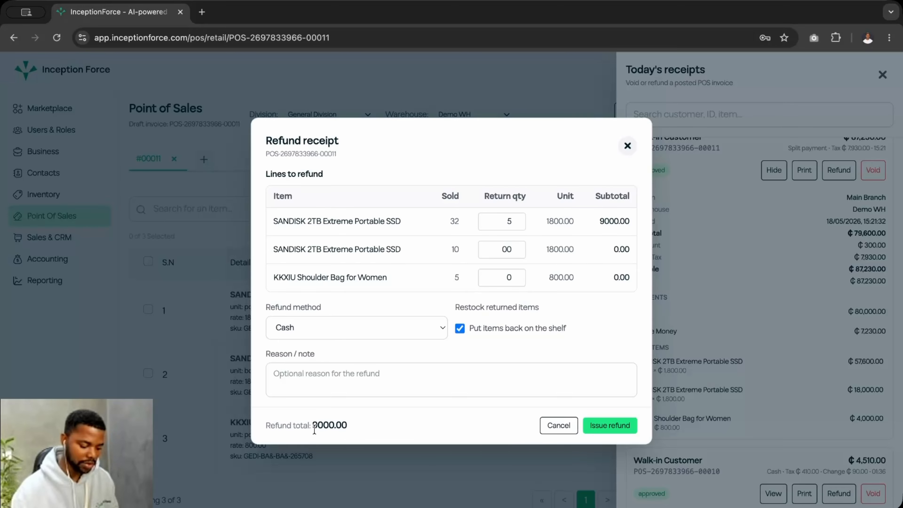
double_click(314, 425)
left_click(627, 146)
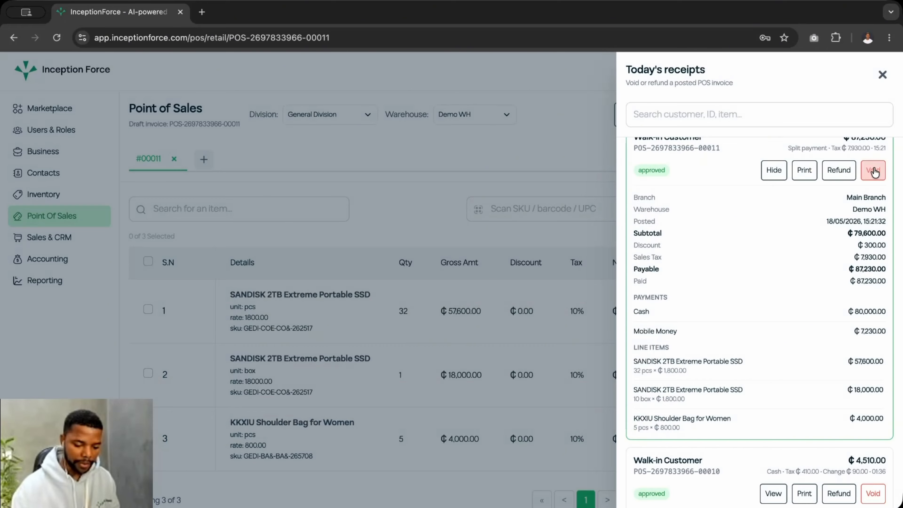
scroll(871, 164, "up", 1)
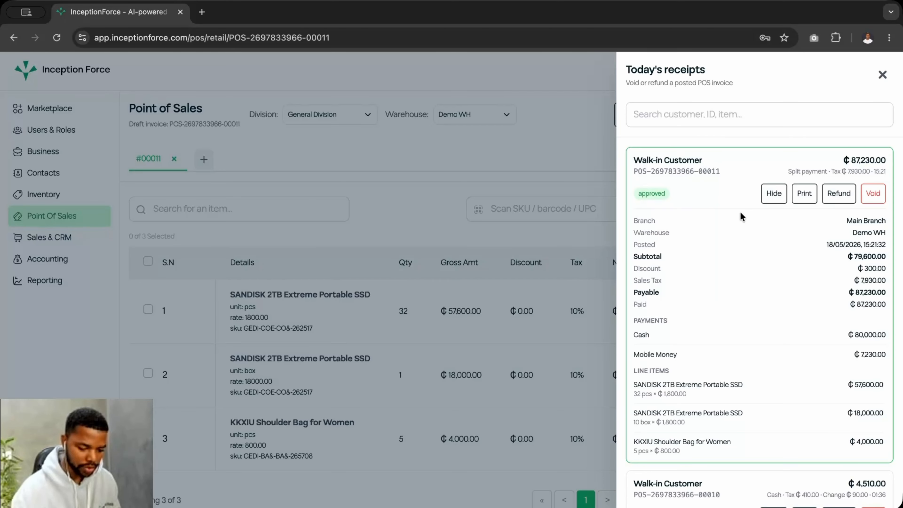
left_click(882, 74)
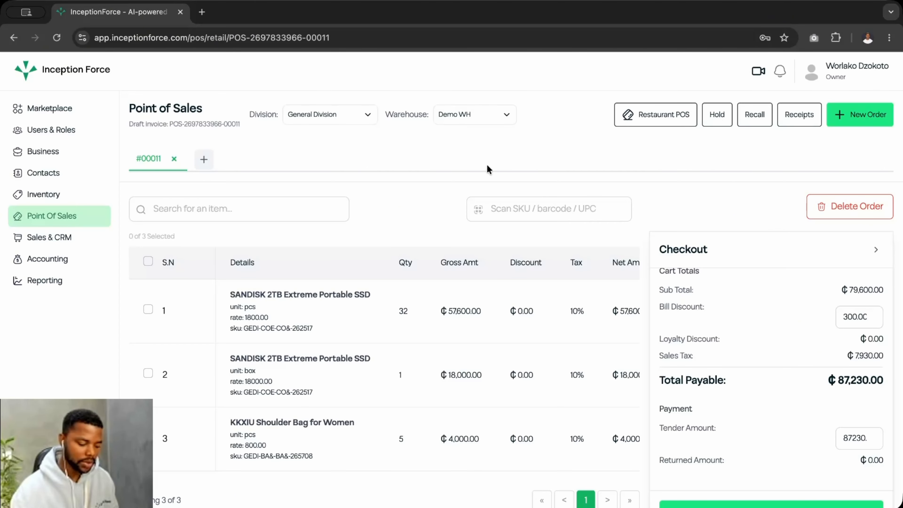
Step: Open a second order alongside the paid one and add KKXIU Shoulder Bag for Women with a quantity of 3
left_click(204, 159)
left_click(230, 213)
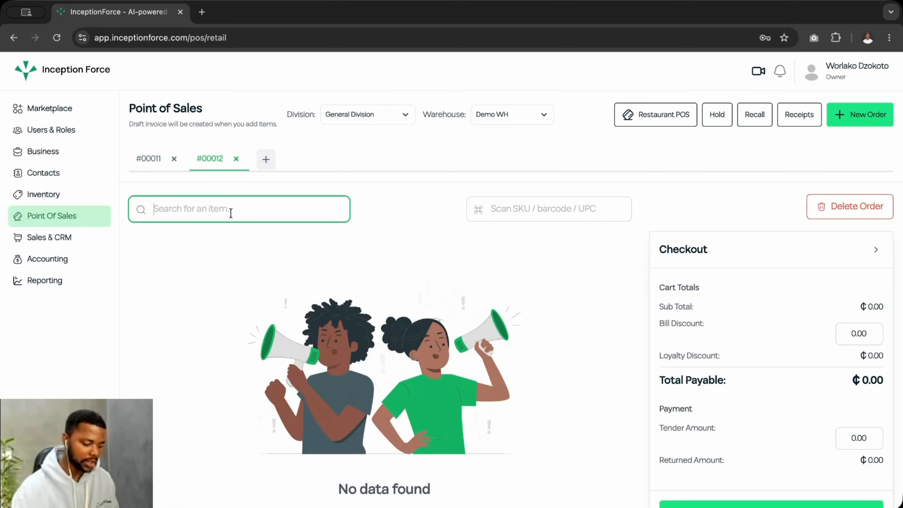
type("l;")
key("BackSpace")
key("BackSpace")
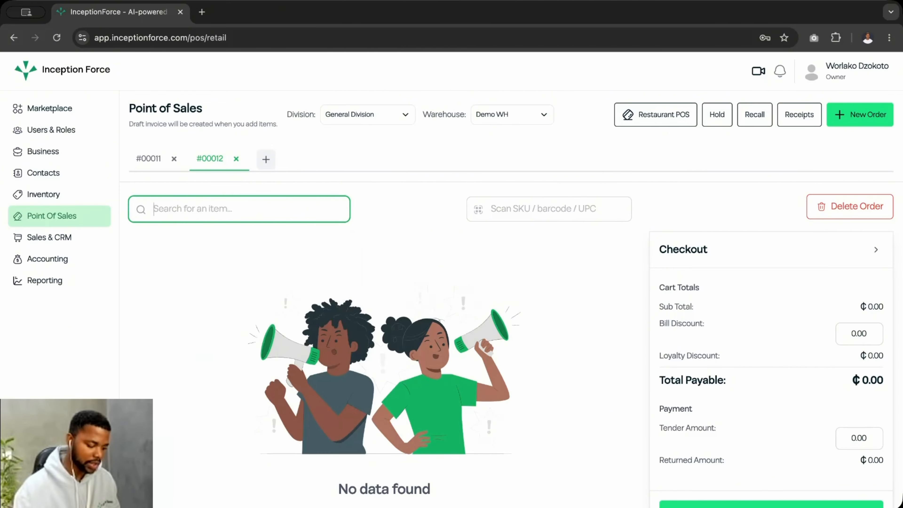
type("l")
left_click(219, 266)
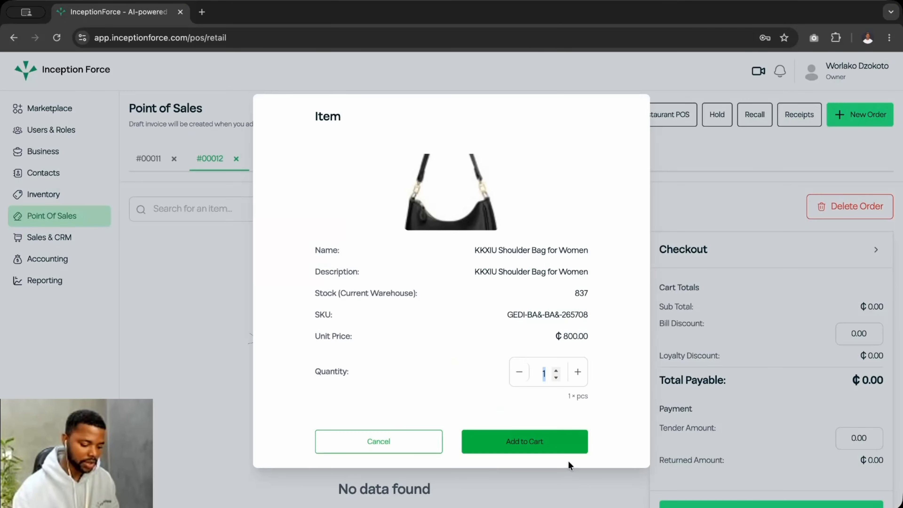
left_click(577, 371)
left_click(577, 372)
left_click(559, 439)
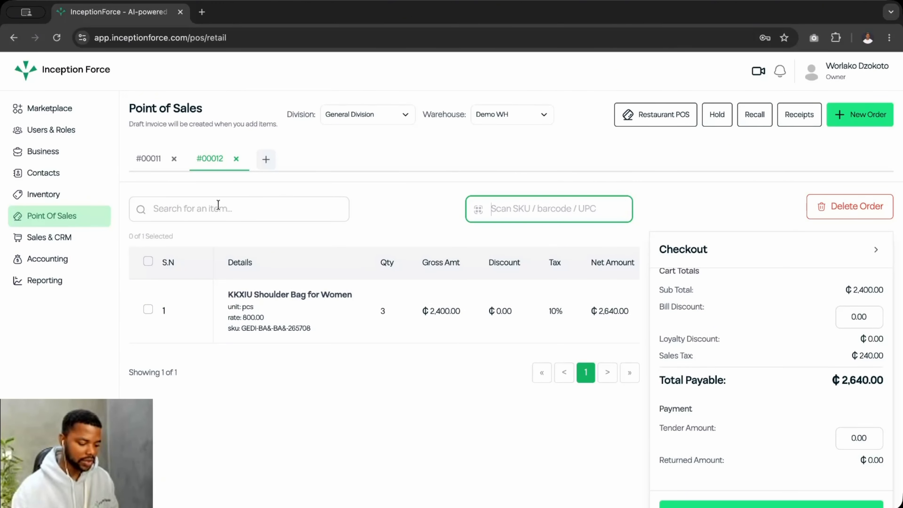
Step: Put the shoulder bag order on hold and close its order tab
left_click(717, 116)
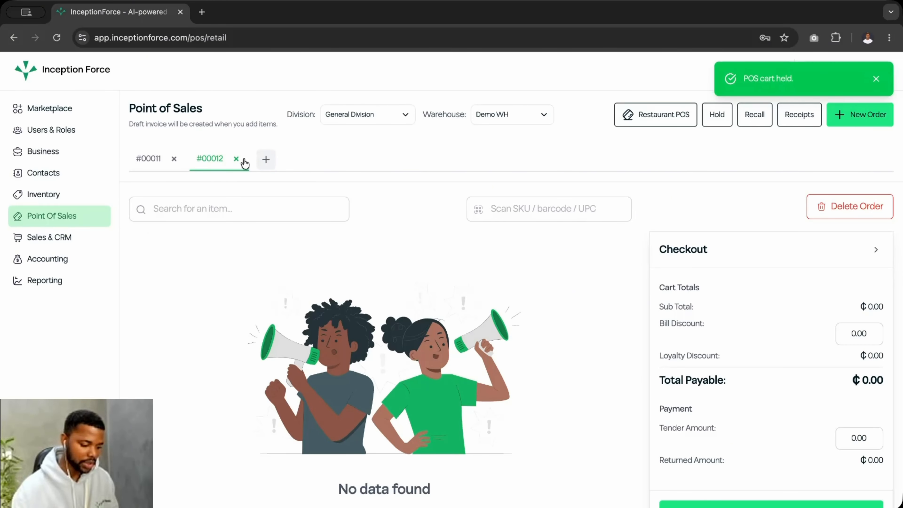
left_click(236, 159)
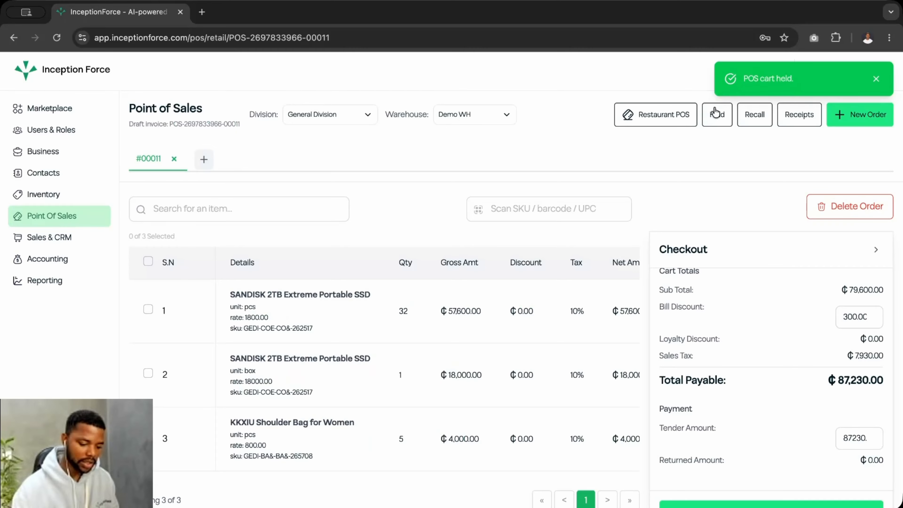
Step: Open the list of held sales and dismiss the notification covering it
left_click(753, 117)
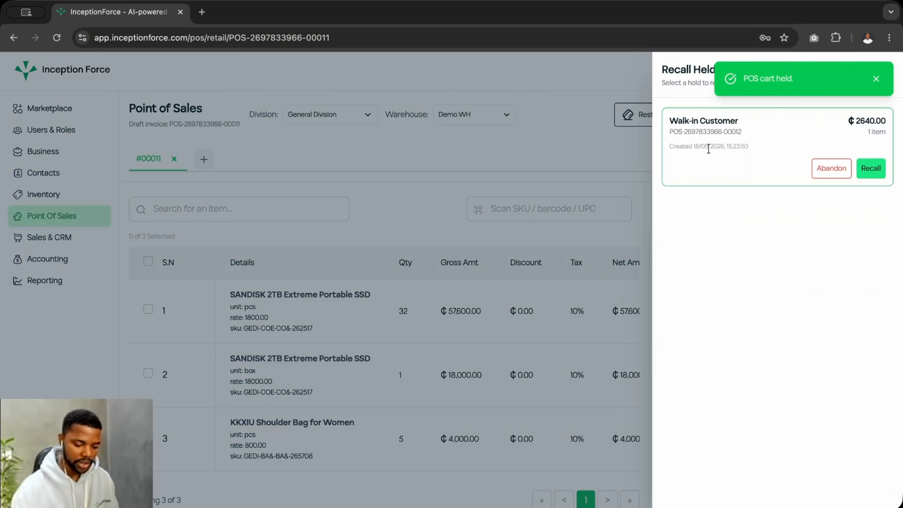
left_click(876, 79)
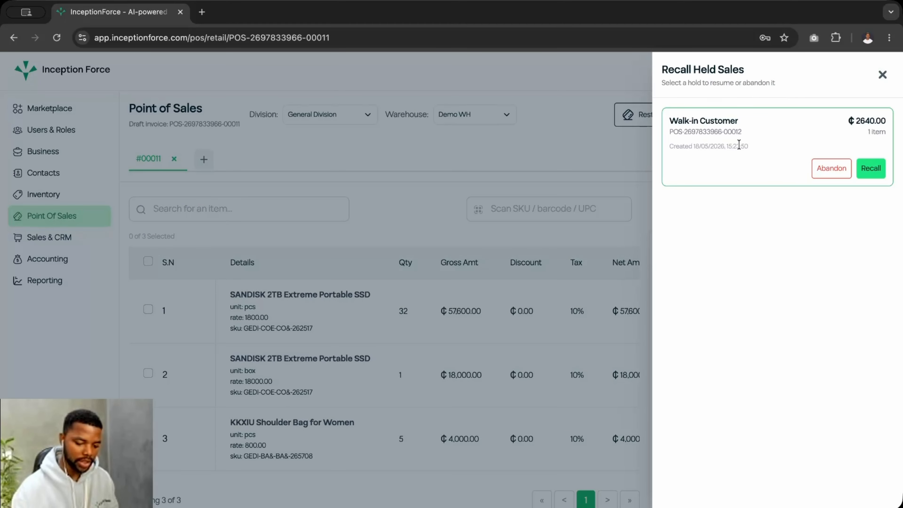
Step: Recall the walk-in customer's held shoulder bag sale and check its order line and totals
left_click(870, 171)
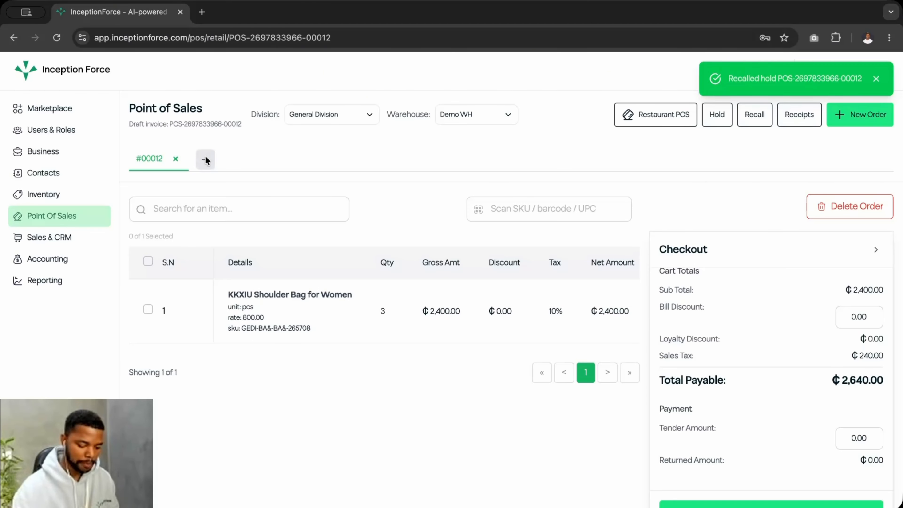
scroll(335, 316, "down", 2)
scroll(336, 316, "up", 2)
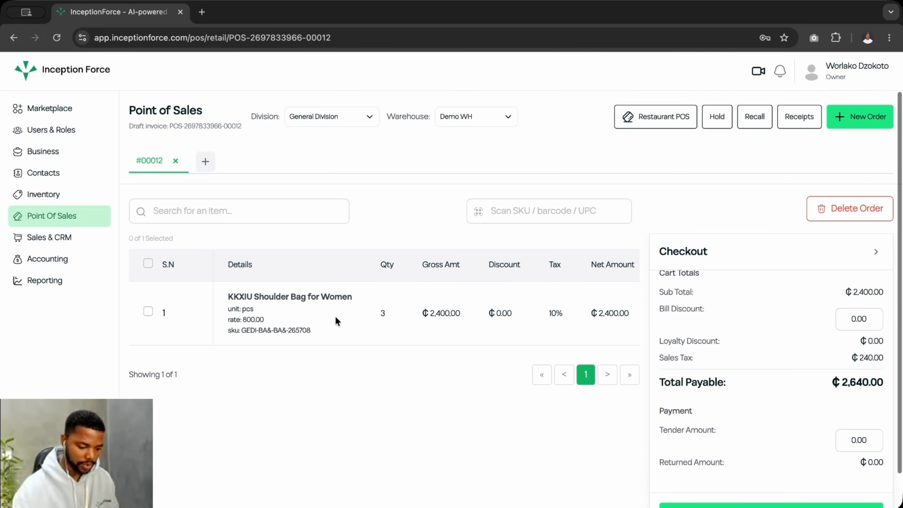
scroll(335, 316, "down", 1)
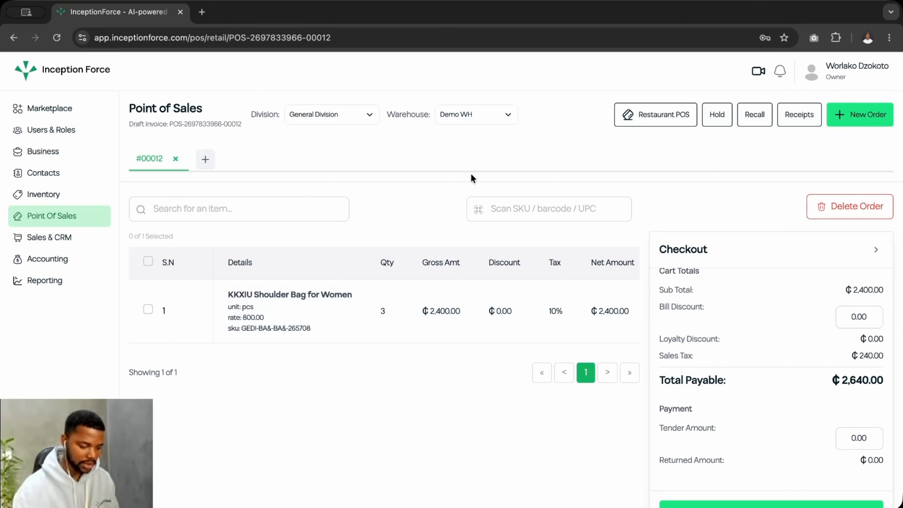
Step: Switch to the Restaurant POS and view the Group 1 menu before returning to the Demo WH menu
left_click(55, 215)
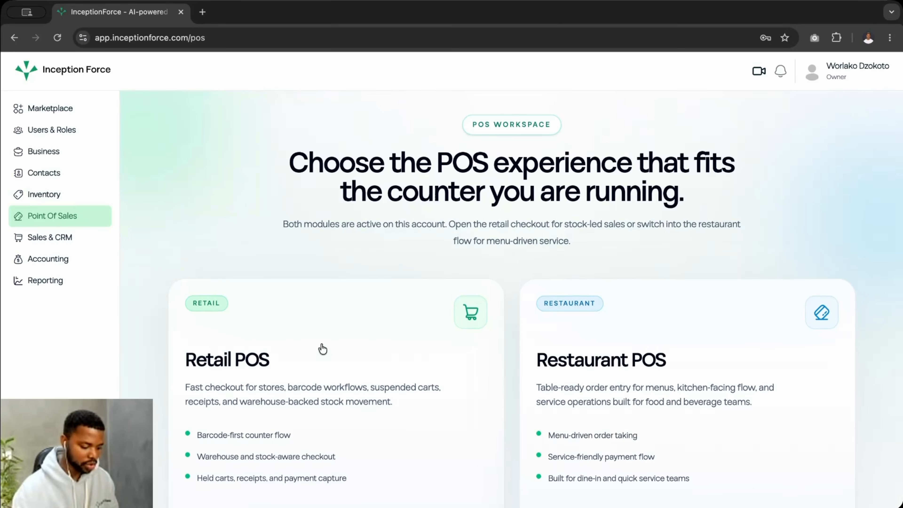
scroll(323, 348, "down", 2)
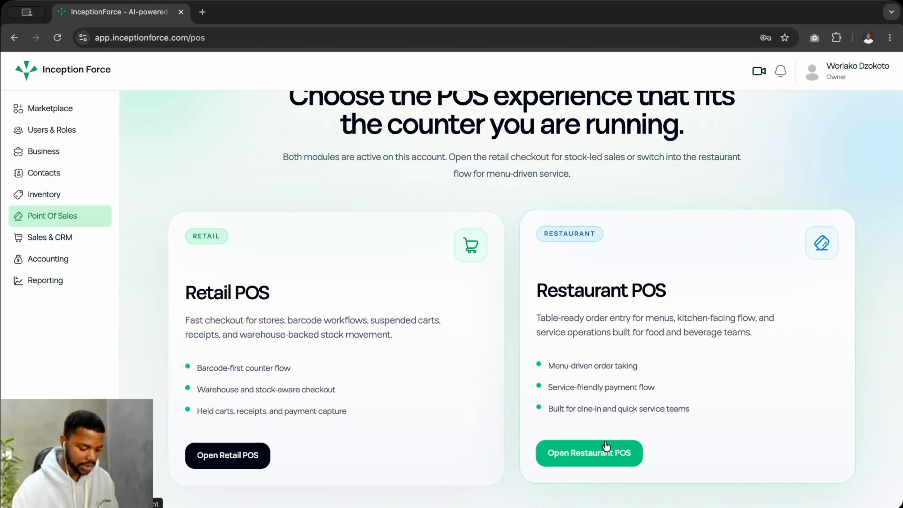
left_click(578, 449)
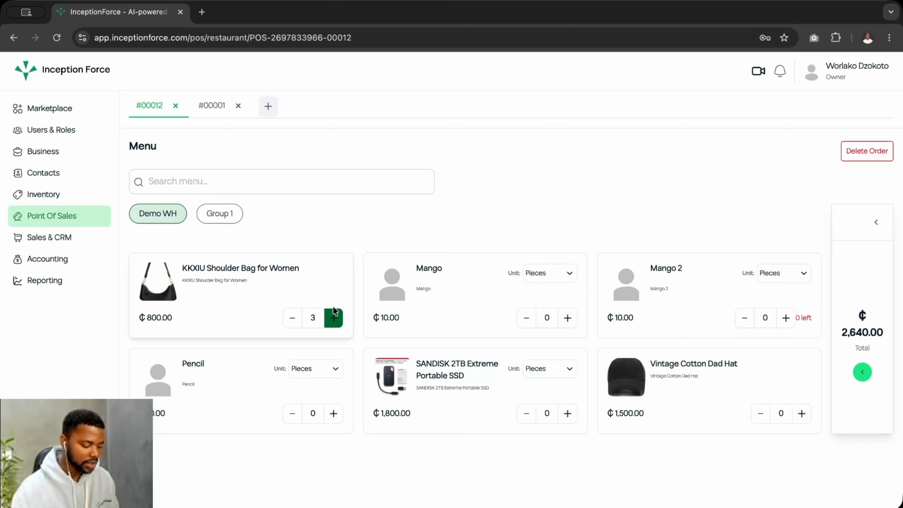
left_click(222, 219)
left_click(173, 215)
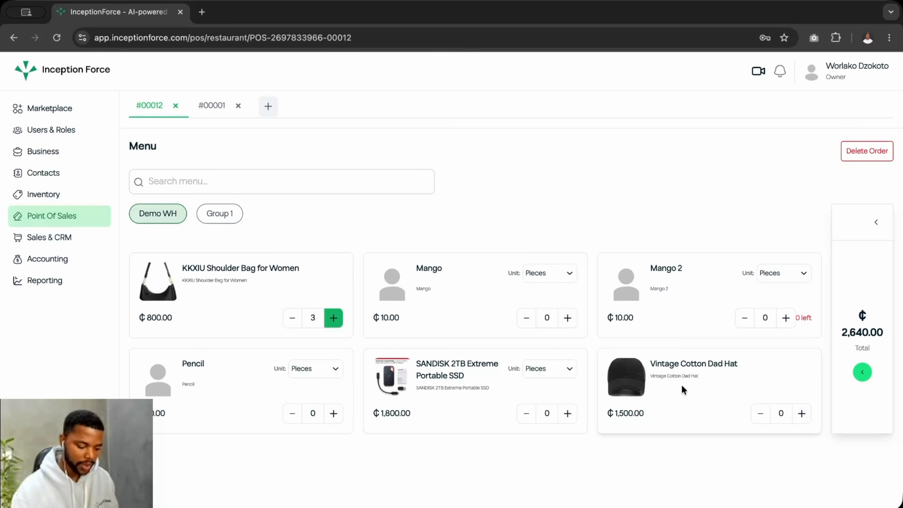
Step: Close the existing restaurant order tabs and start new ones, keeping a single empty order open
left_click(238, 105)
left_click(176, 106)
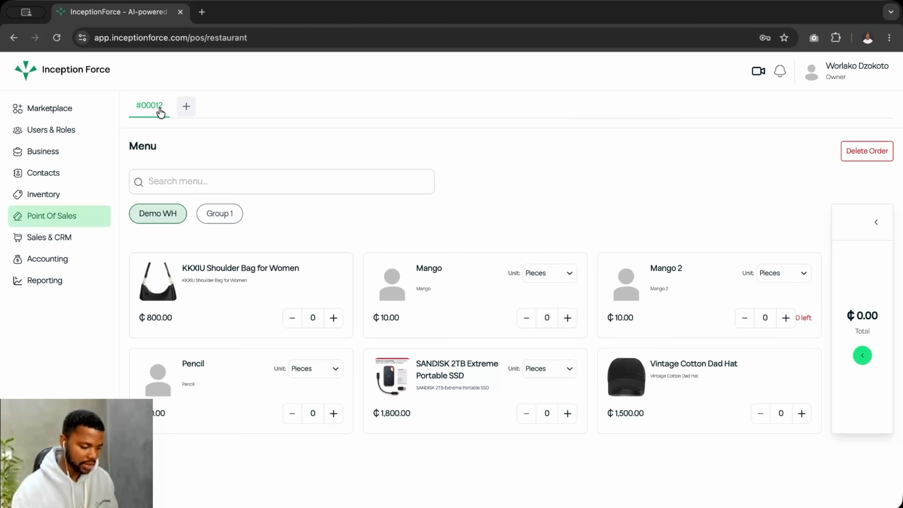
left_click(186, 106)
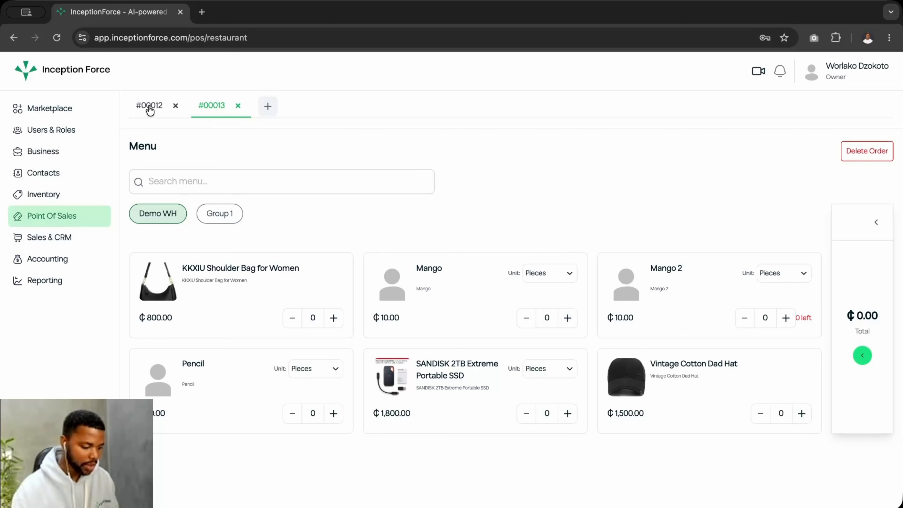
left_click(175, 105)
left_click(184, 106)
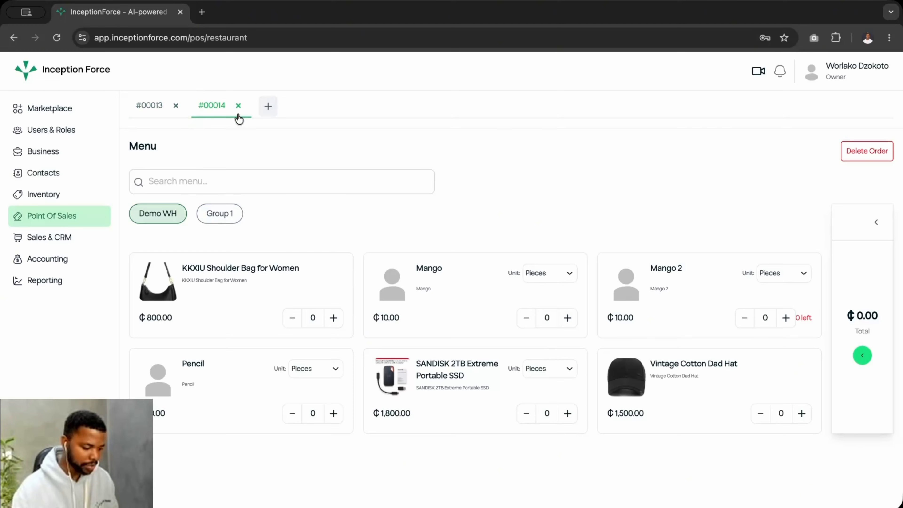
left_click(237, 105)
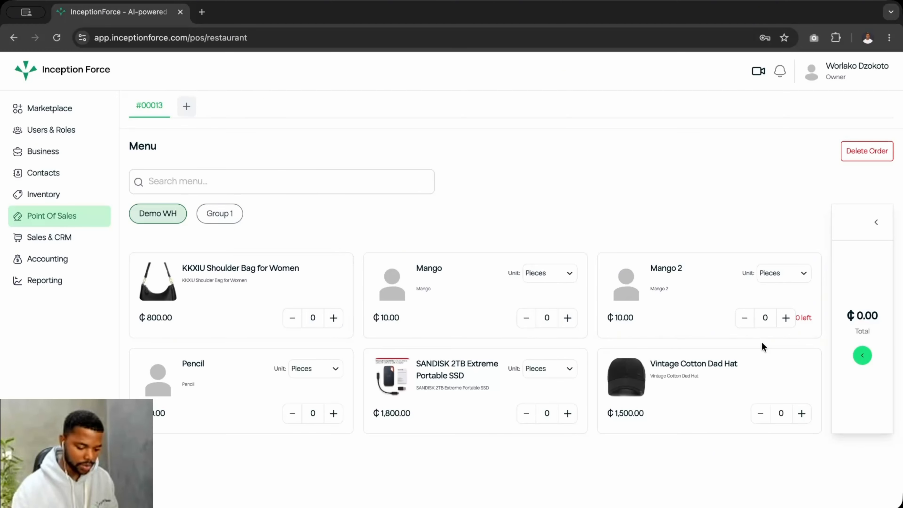
Step: Add one SANDISK 2TB Extreme Portable SSD and one Vintage Cotton Dad Hat to the order, and expand the checkout
scroll(463, 394, "up", 1)
scroll(462, 394, "down", 1)
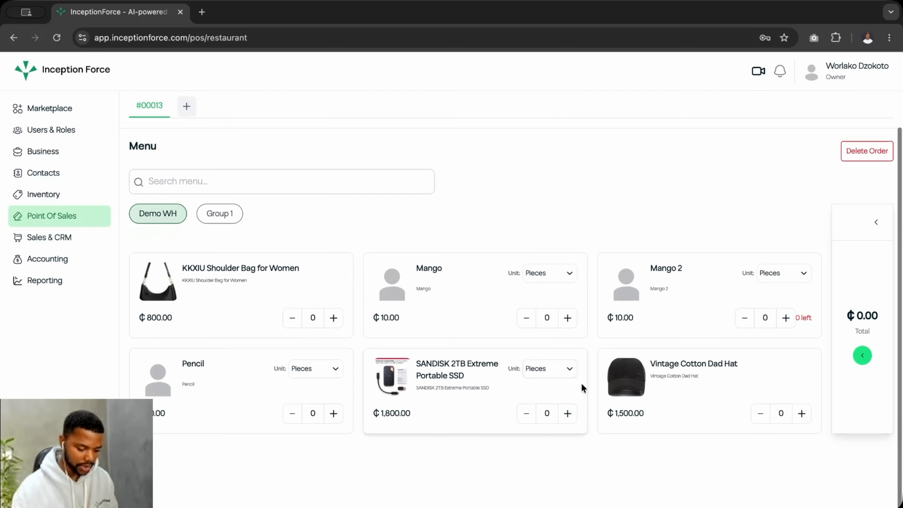
left_click(568, 413)
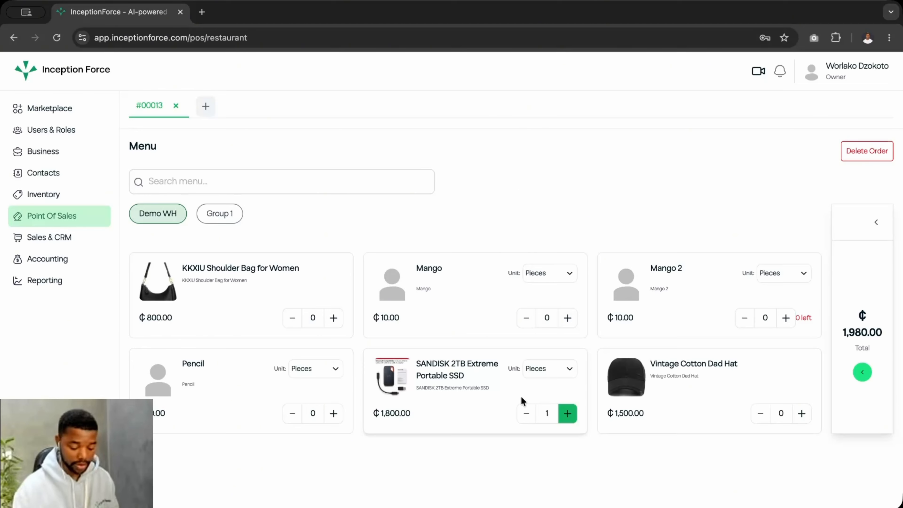
left_click(803, 414)
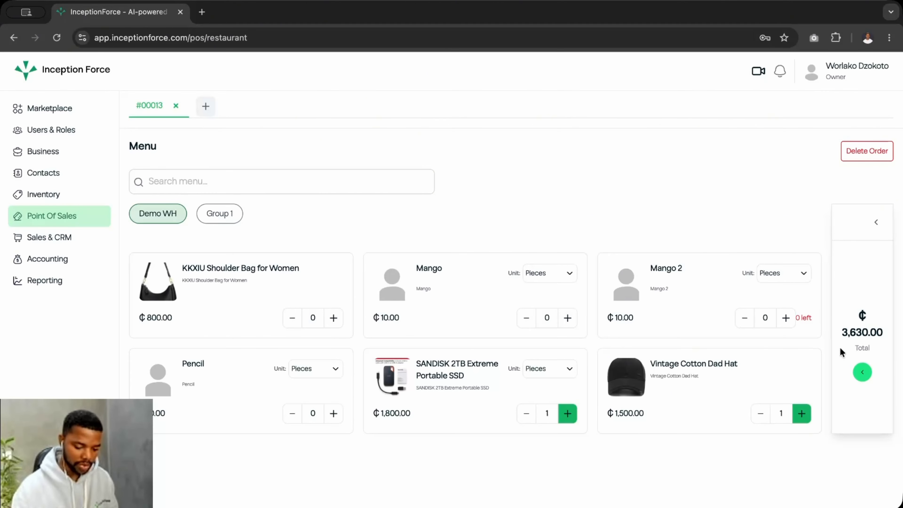
left_click(863, 373)
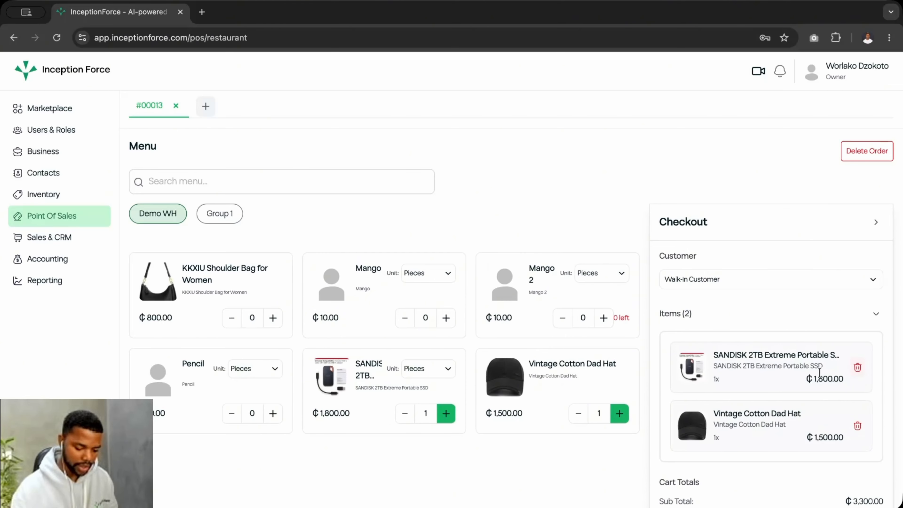
Step: Review the order's checkout and issue a cash payment with 4000 as the amount received
scroll(724, 372, "down", 5)
scroll(725, 372, "down", 2)
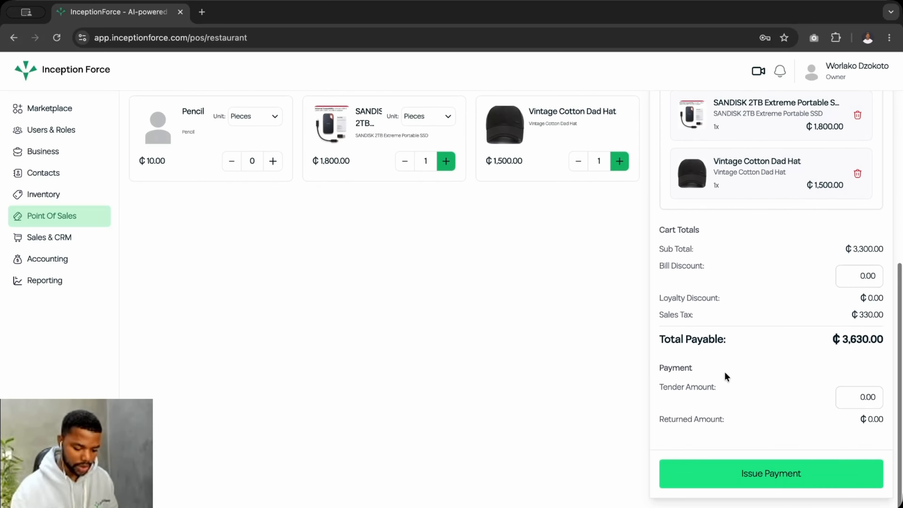
scroll(725, 372, "up", 6)
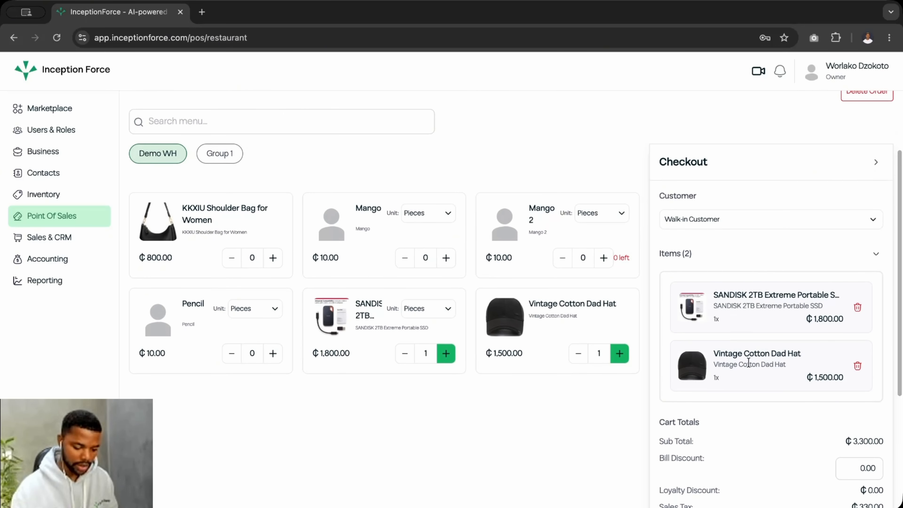
scroll(748, 362, "down", 5)
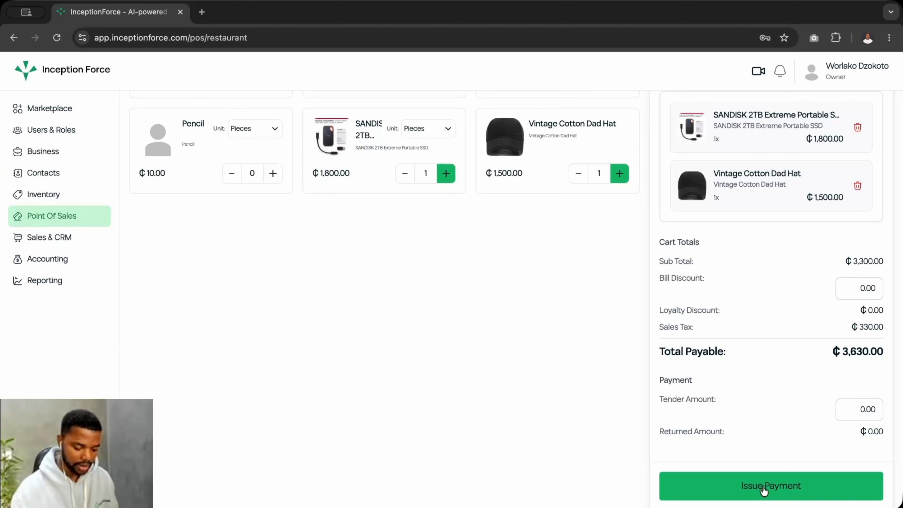
left_click(778, 490)
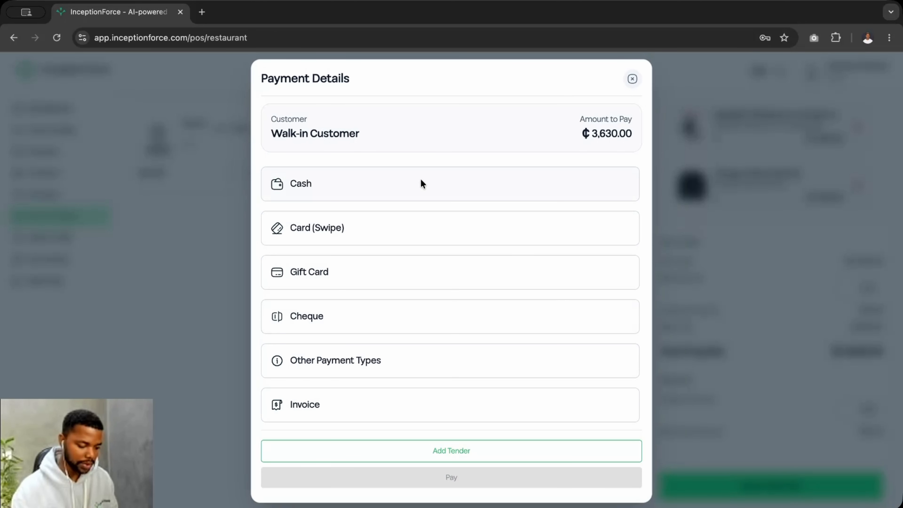
left_click(415, 186)
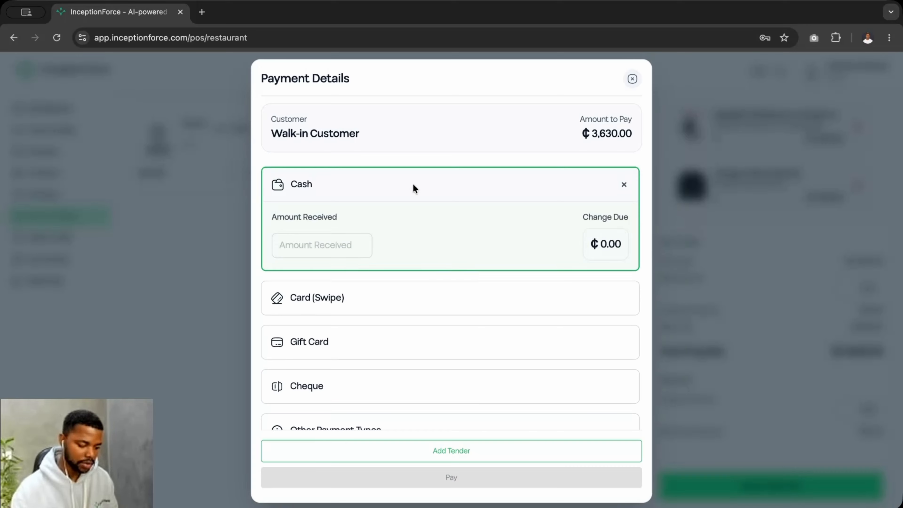
left_click(309, 250)
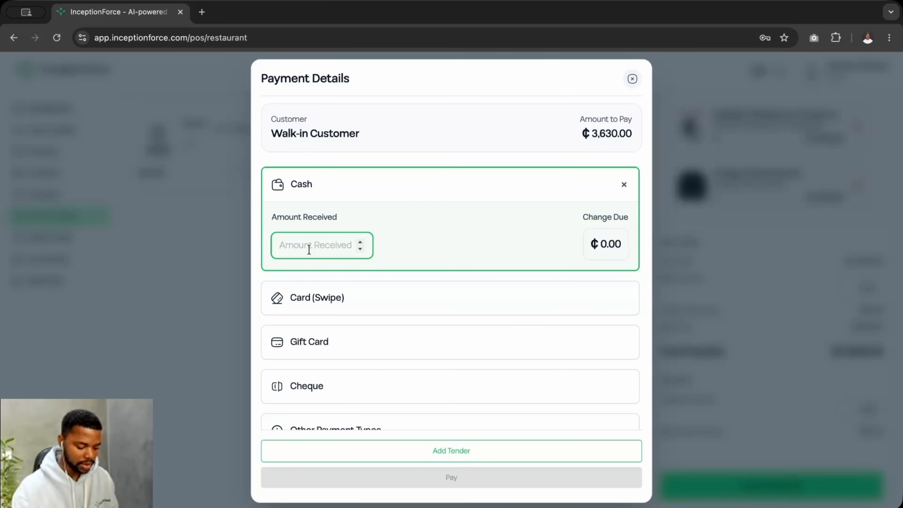
type("40000")
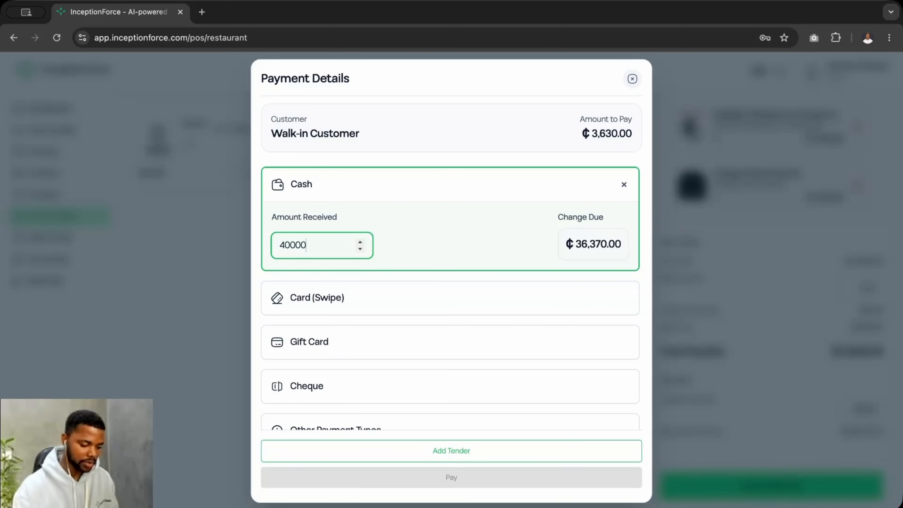
key("BackSpace")
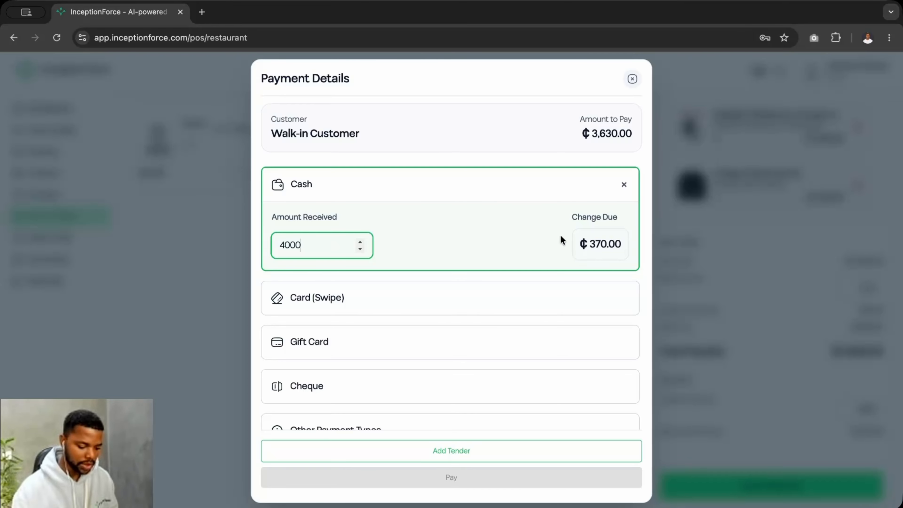
Step: Add the cash tender, complete the payment and dismiss the notification
scroll(571, 255, "down", 3)
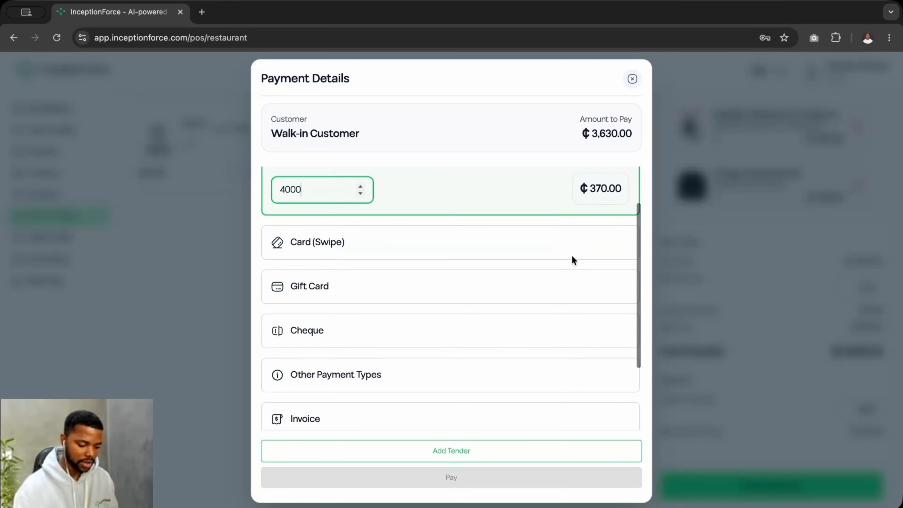
scroll(571, 255, "up", 2)
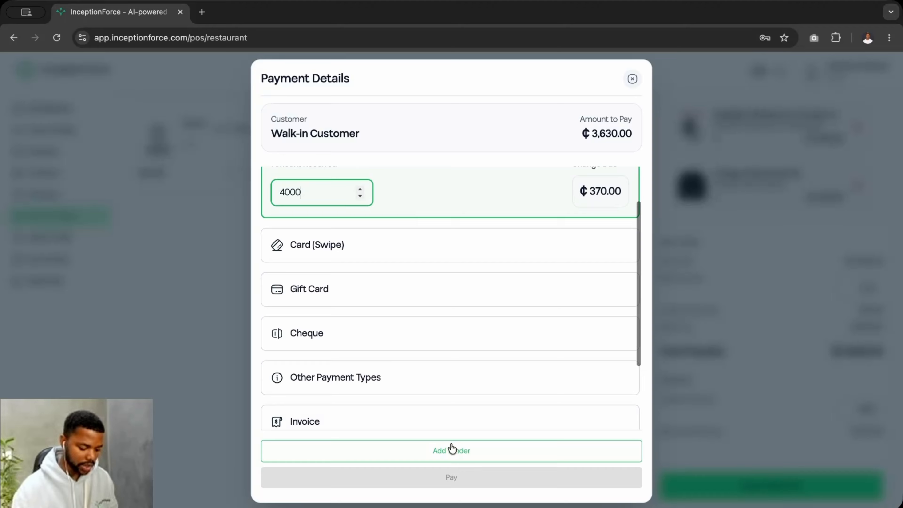
left_click(454, 450)
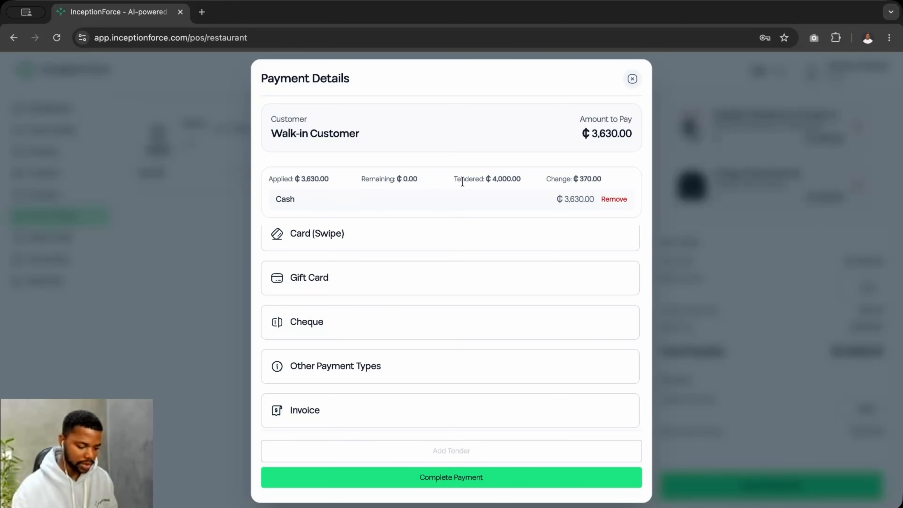
left_click(443, 477)
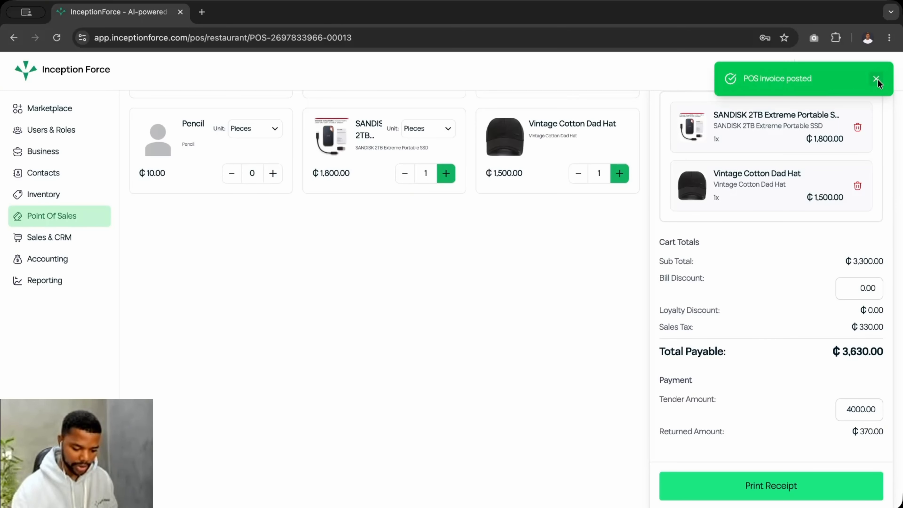
left_click(876, 79)
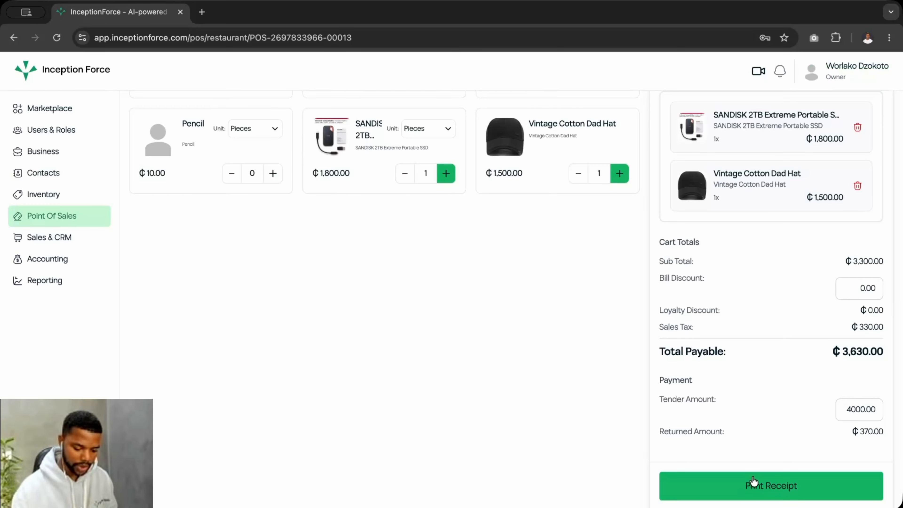
Step: Open the receipt preview, examine its items, totals, change and payment history, and close it
left_click(751, 483)
scroll(568, 334, "down", 6)
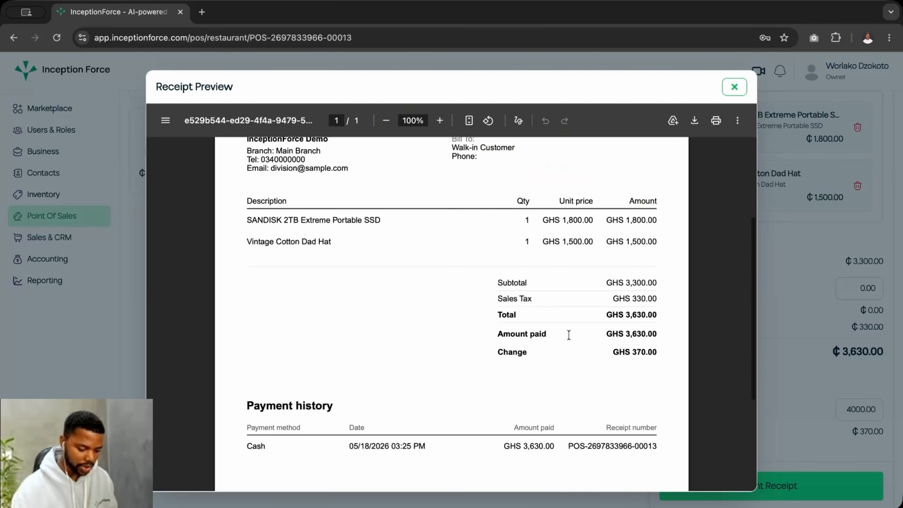
scroll(566, 333, "up", 2)
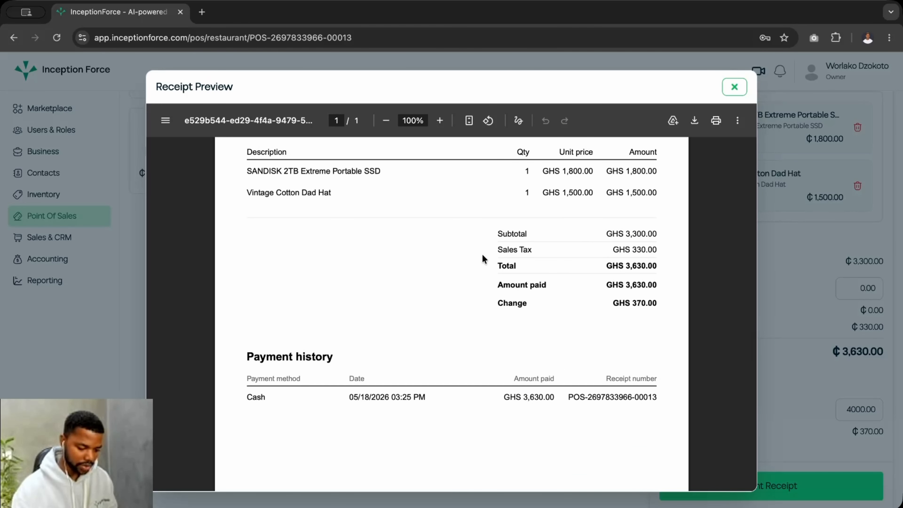
scroll(473, 234, "up", 1)
scroll(459, 263, "up", 3)
scroll(451, 279, "up", 2)
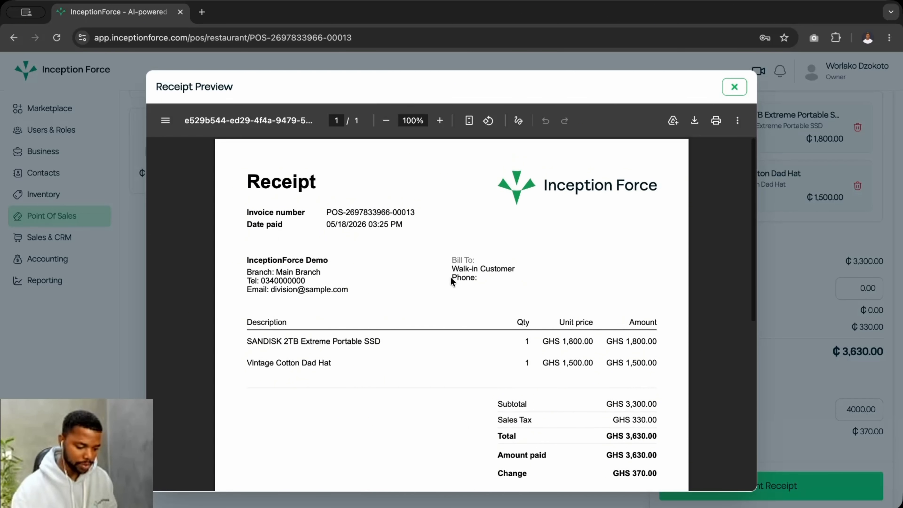
scroll(451, 282, "down", 2)
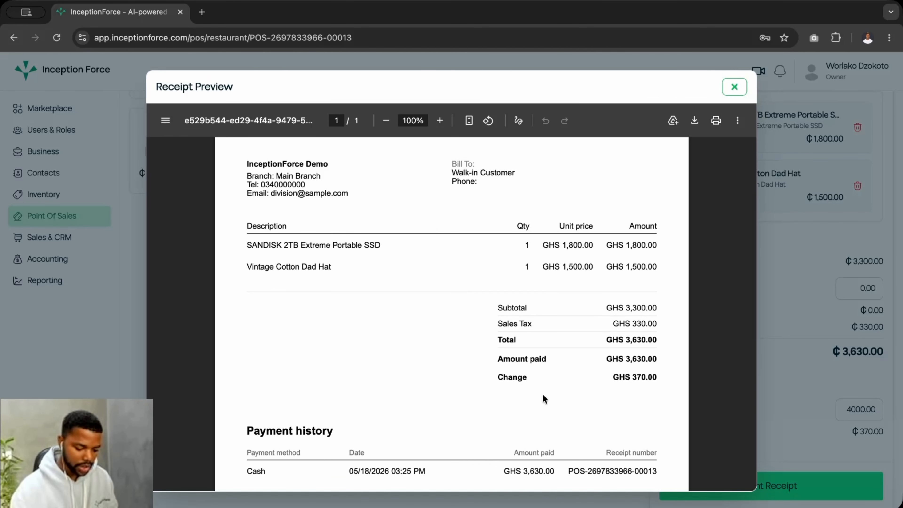
scroll(542, 397, "down", 1)
scroll(544, 398, "down", 1)
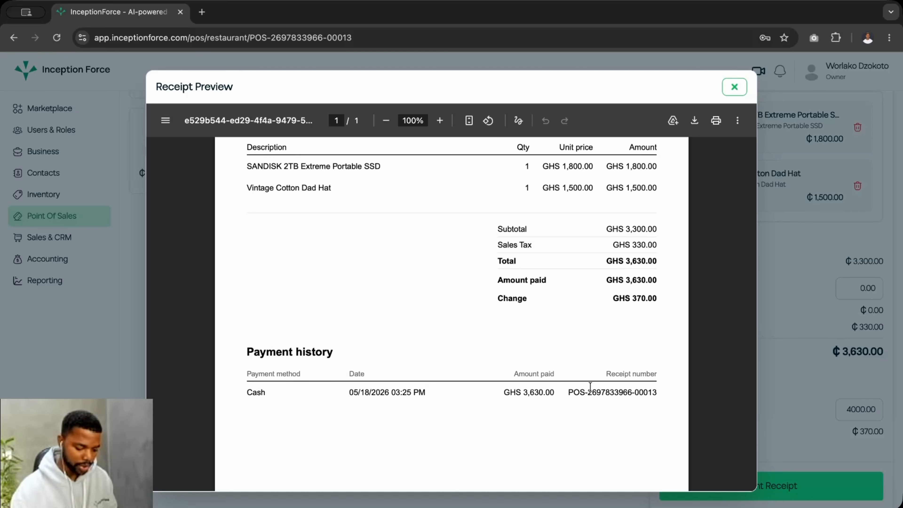
left_click_drag(493, 298, 592, 298)
left_click(571, 316)
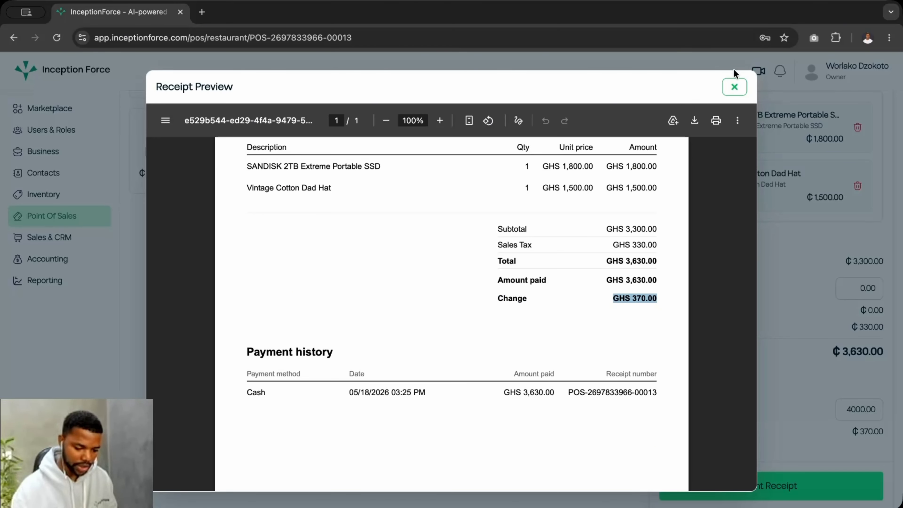
left_click(732, 82)
scroll(751, 160, "up", 5)
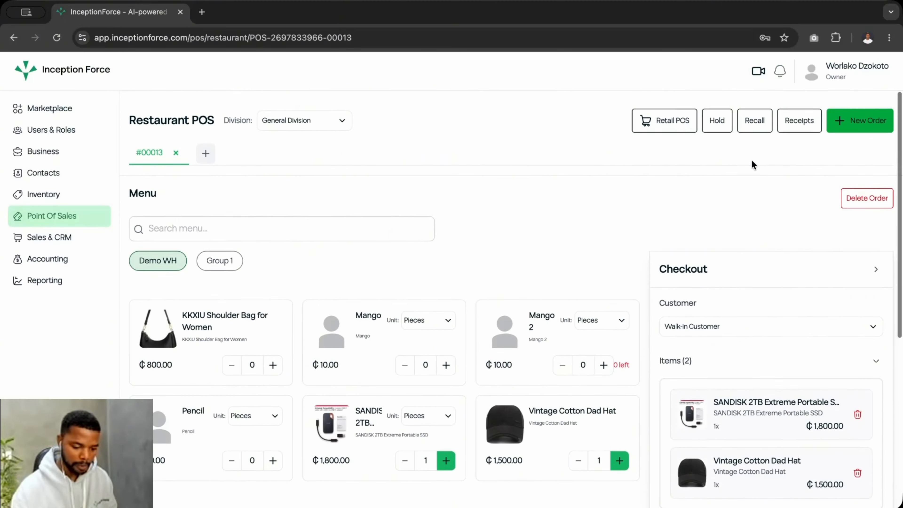
Step: Open today's receipts, examine the latest walk-in sale's totals, payment and line items, and close the receipts
scroll(752, 161, "down", 1)
left_click(800, 112)
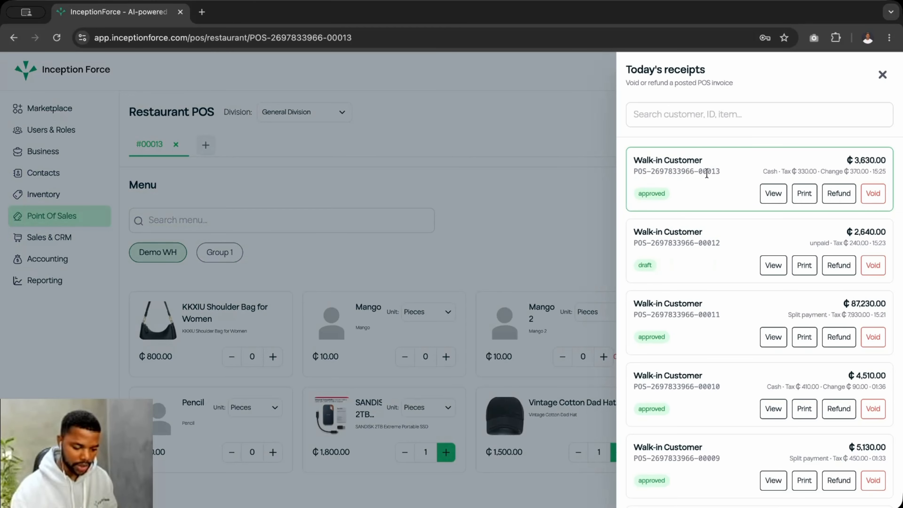
left_click(774, 193)
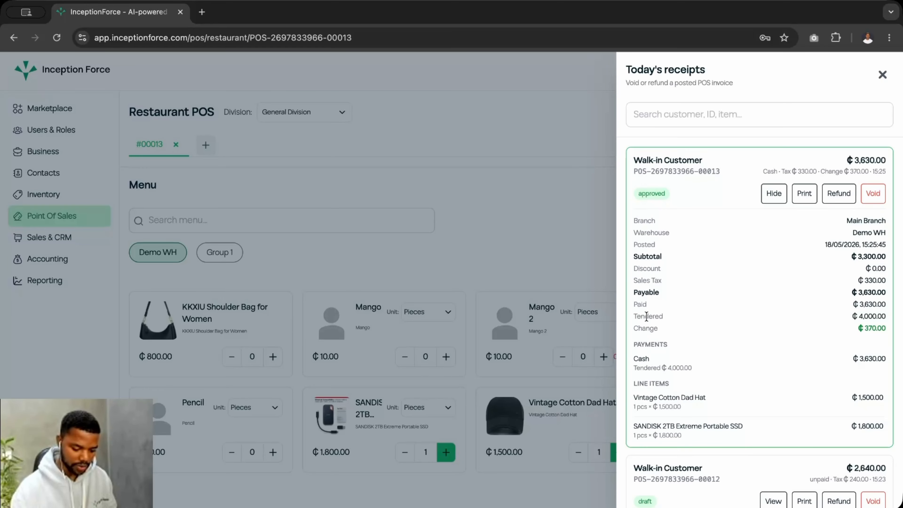
left_click(882, 74)
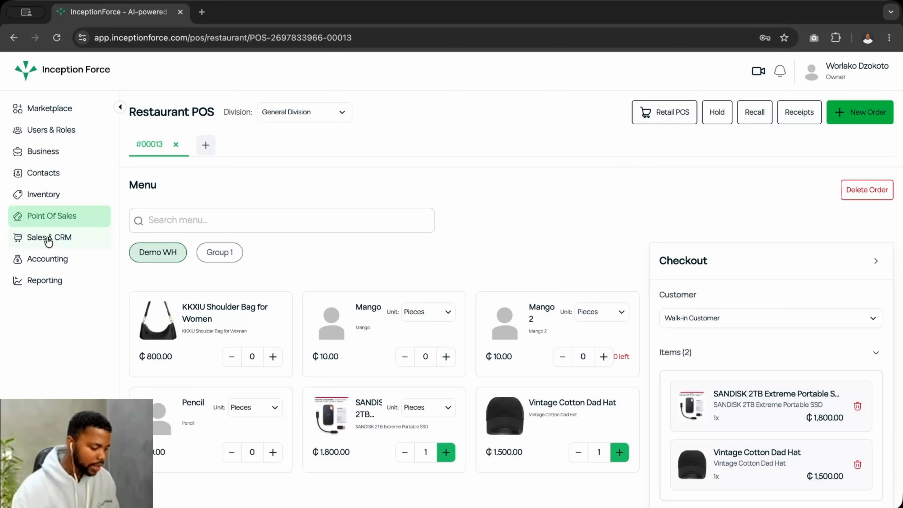
Step: Open Reporting, collapse Financial Statements, and show the reports under Invoice & Payment and Sales Performance
left_click(36, 281)
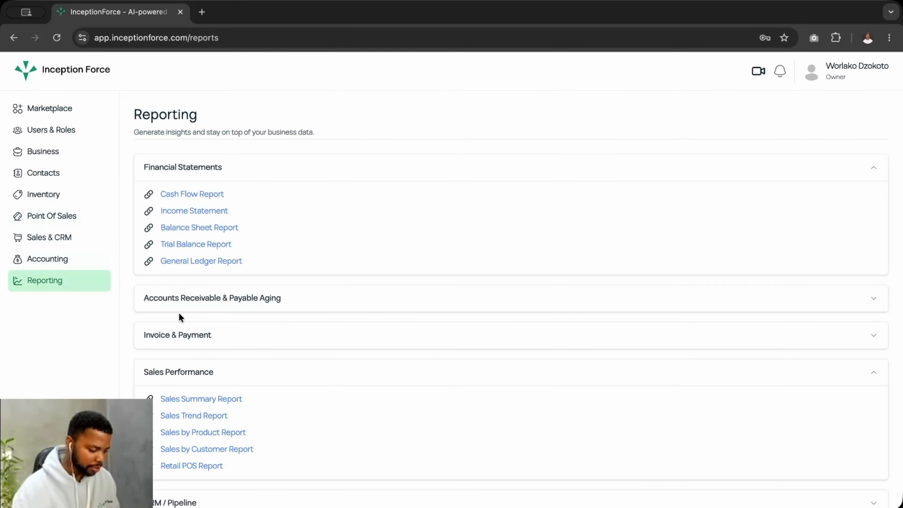
left_click(177, 168)
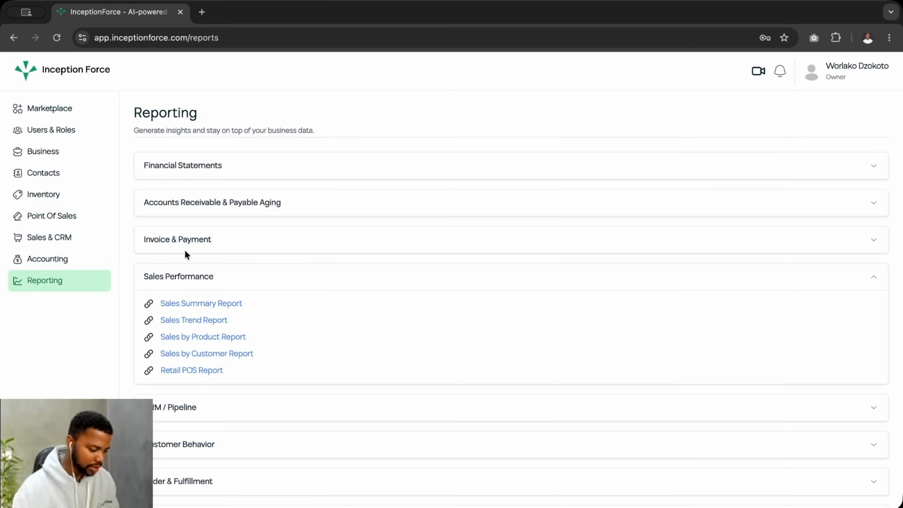
left_click(179, 277)
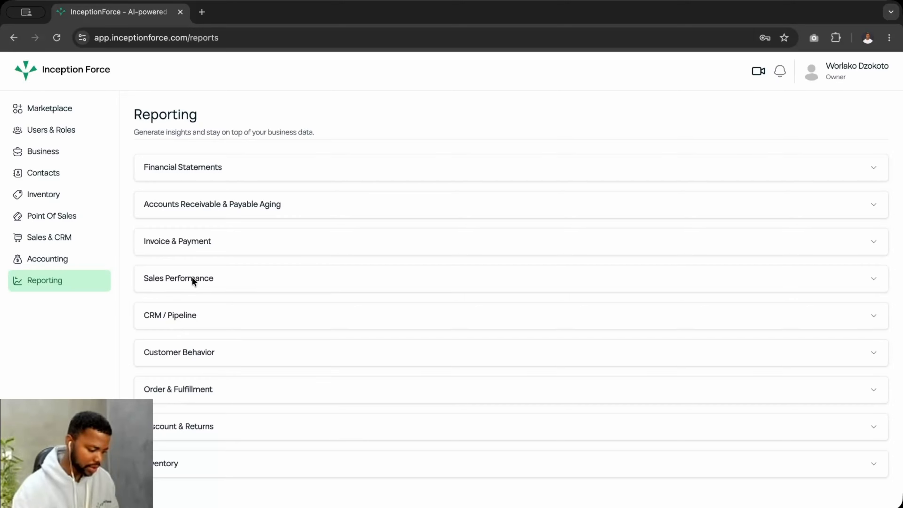
left_click(180, 246)
left_click(169, 342)
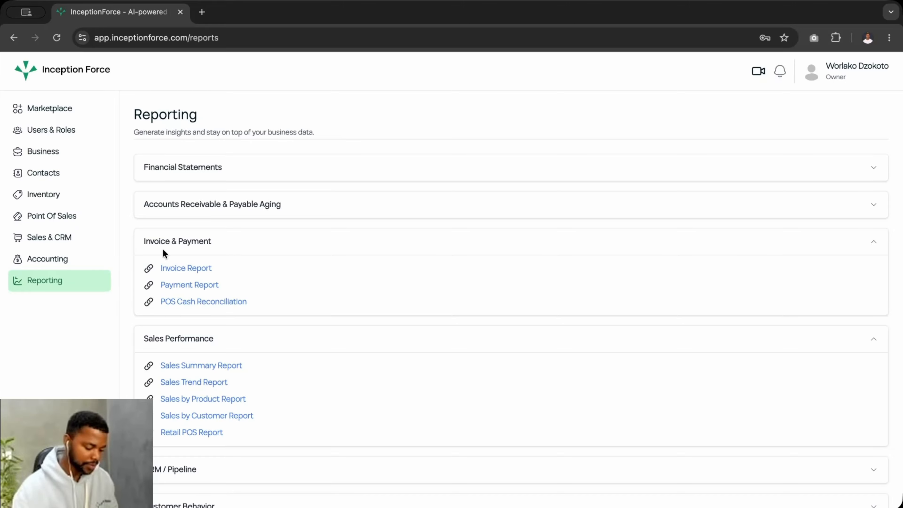
Step: Open the Payment Report, examine its payment totals, customer payment register and method breakdown, and return to the report list
left_click(183, 291)
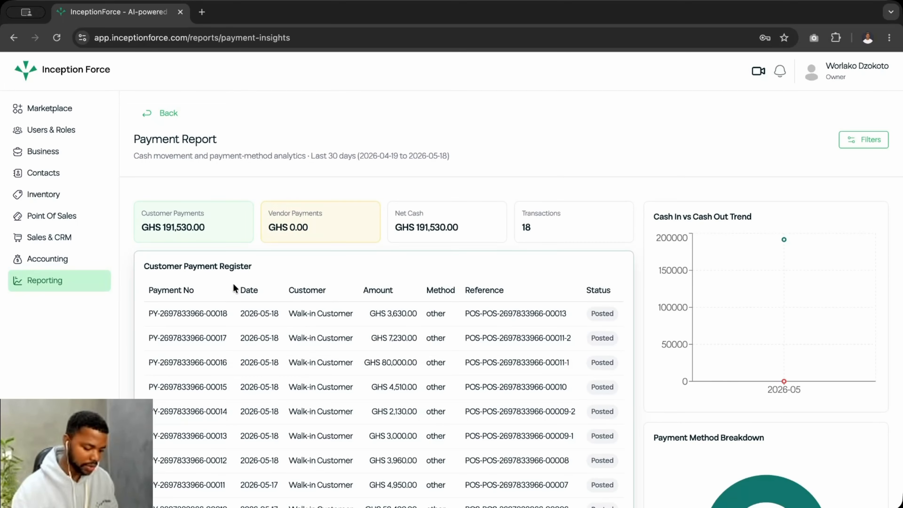
scroll(315, 374, "down", 1)
scroll(315, 373, "down", 10)
scroll(316, 380, "up", 3)
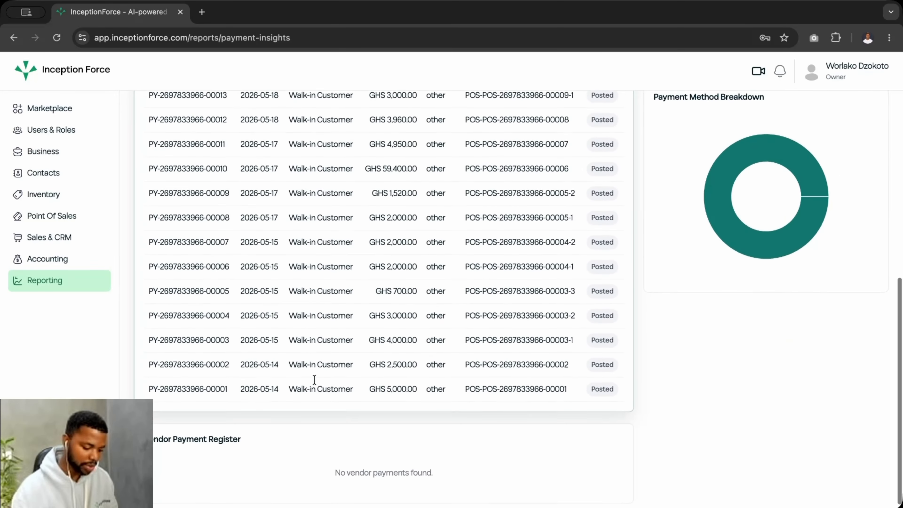
scroll(314, 379, "up", 6)
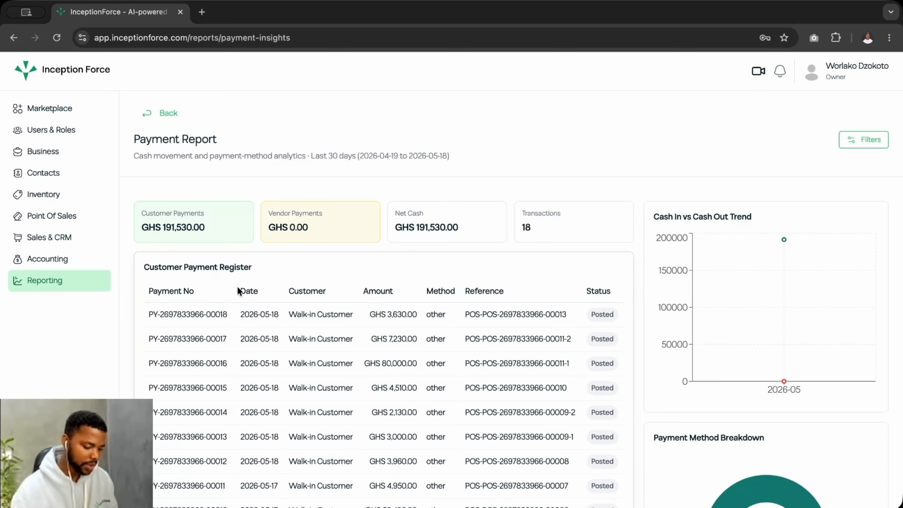
scroll(237, 290, "down", 8)
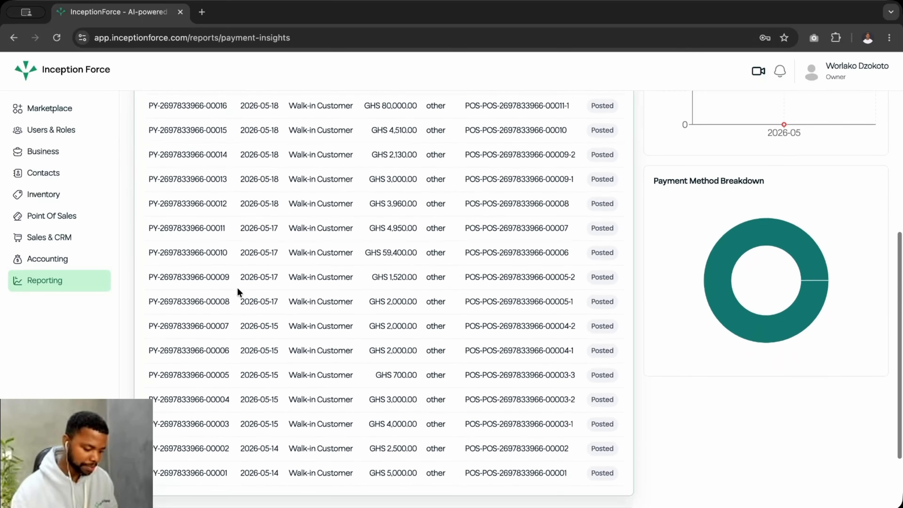
scroll(237, 287, "up", 8)
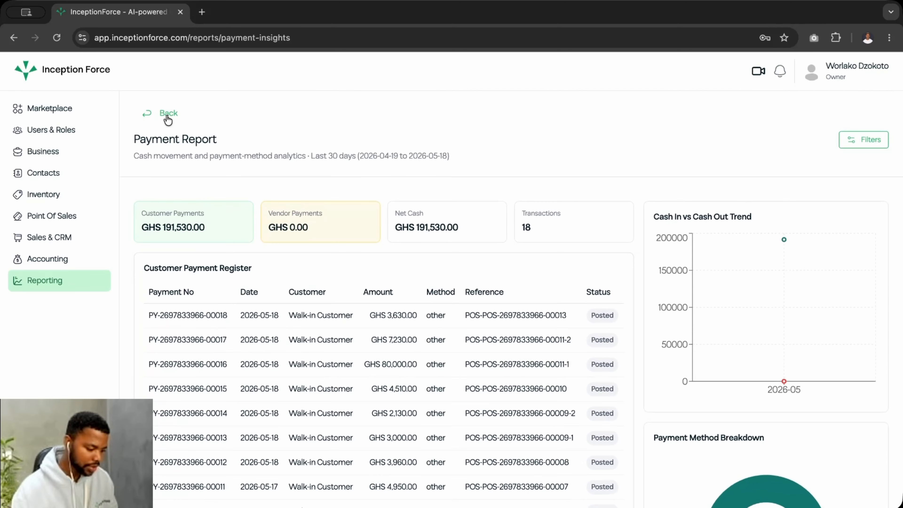
left_click(163, 114)
Step: Open the POS Cash Reconciliation report and examine its sales, refund, inventory, stock valuation and low-stock summary figures
left_click(198, 301)
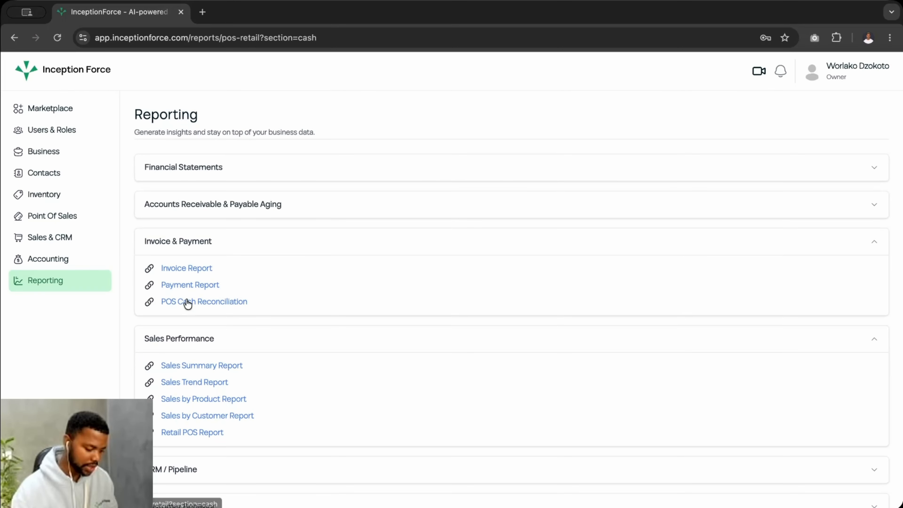
scroll(309, 299, "up", 5)
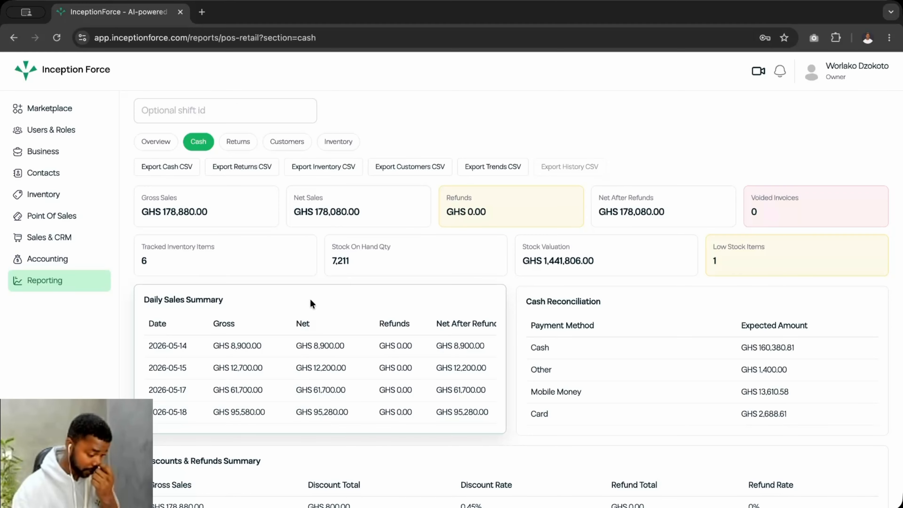
scroll(302, 320, "down", 2)
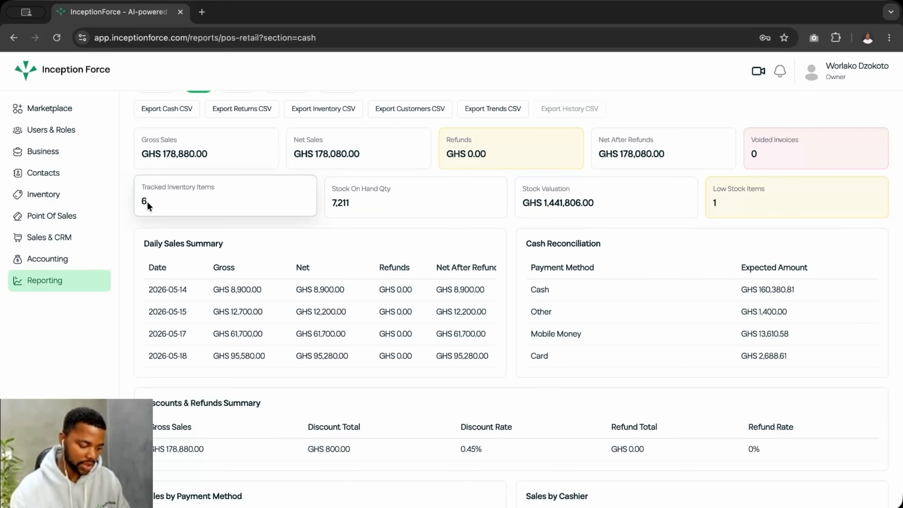
scroll(528, 220, "down", 1)
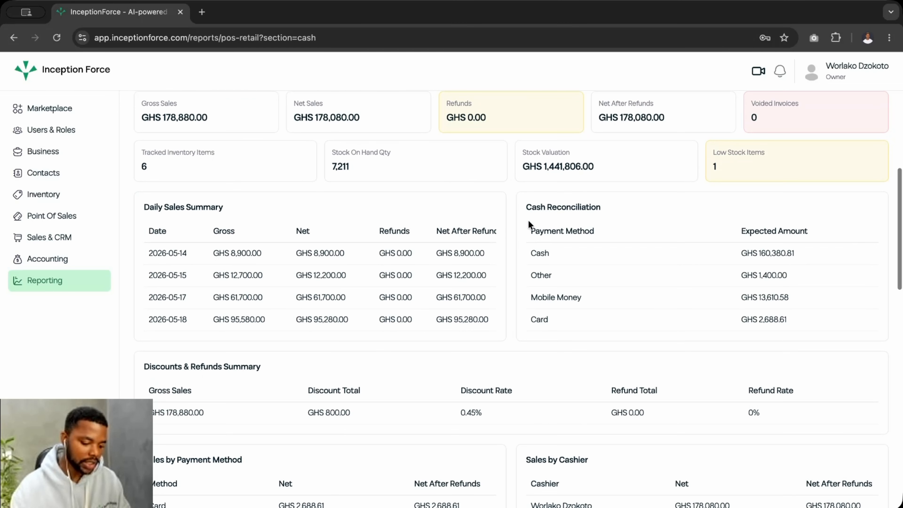
left_click_drag(542, 166, 597, 168)
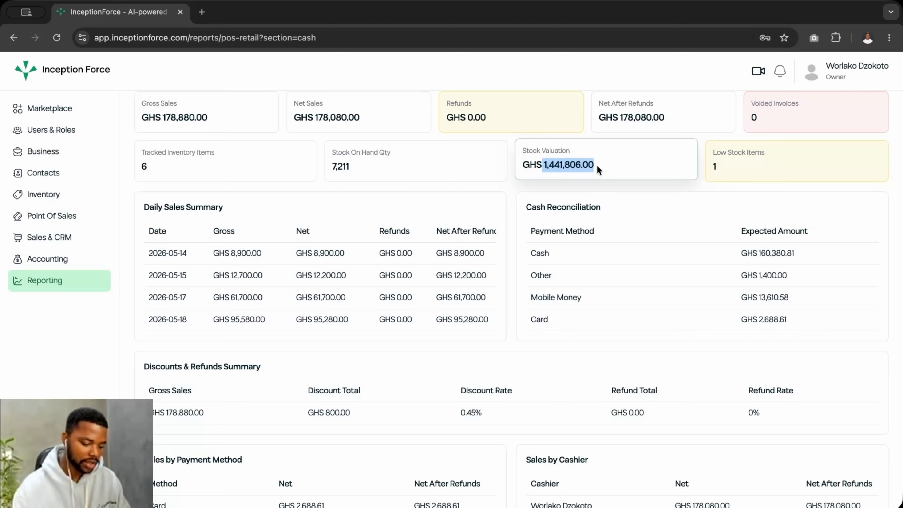
scroll(597, 169, "up", 1)
left_click(596, 180)
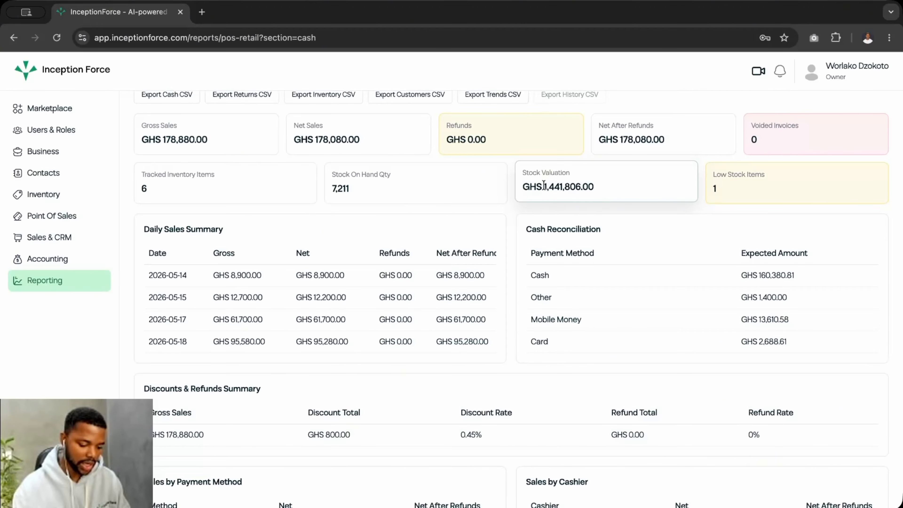
scroll(541, 216, "up", 2)
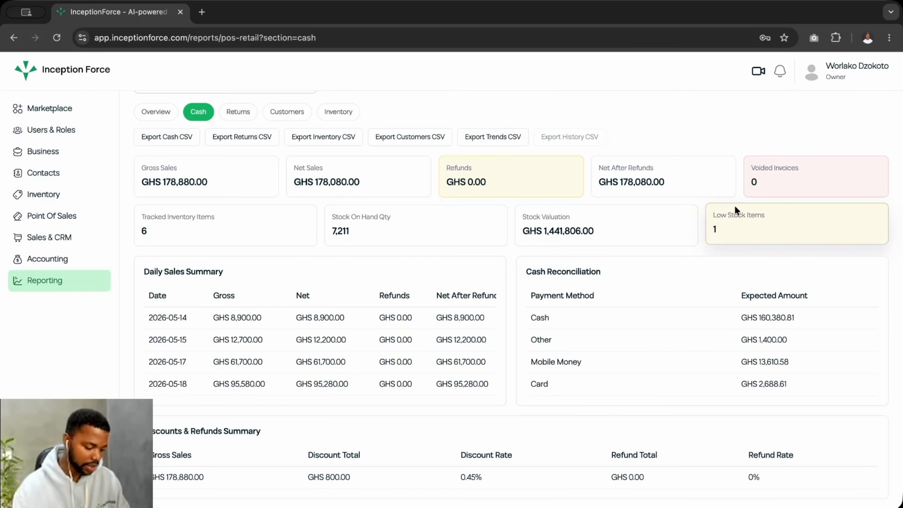
Step: Examine the Cash Reconciliation table, highlighting the expected amounts for Cash, Other, Mobile Money and Card in turn
scroll(310, 352, "down", 2)
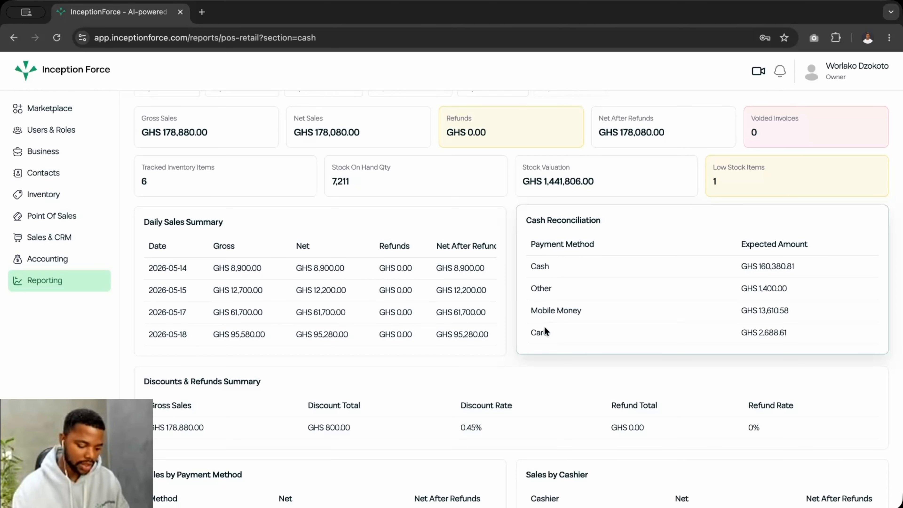
scroll(544, 342, "down", 2)
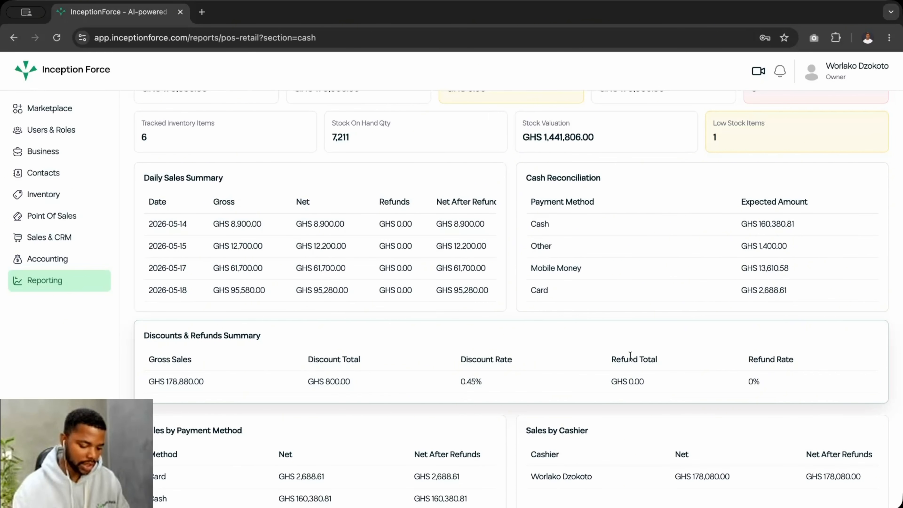
scroll(711, 320, "down", 2)
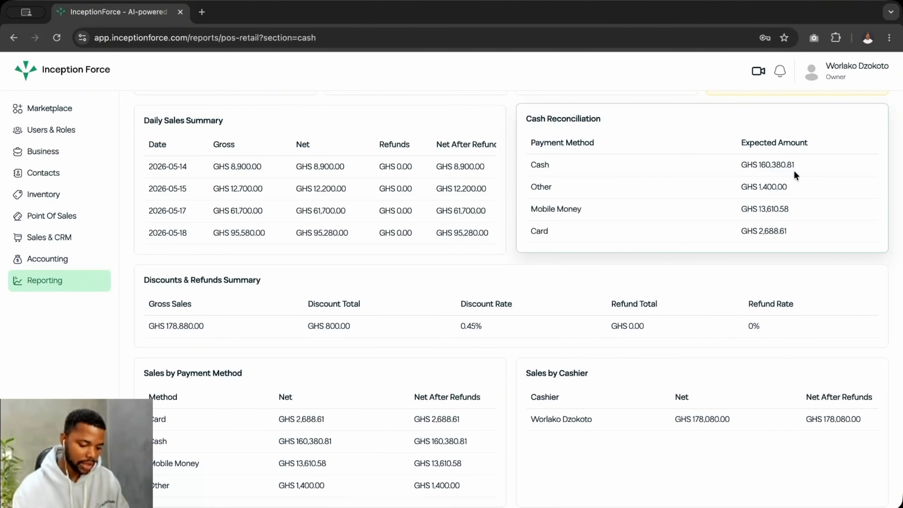
left_click_drag(796, 167, 743, 164)
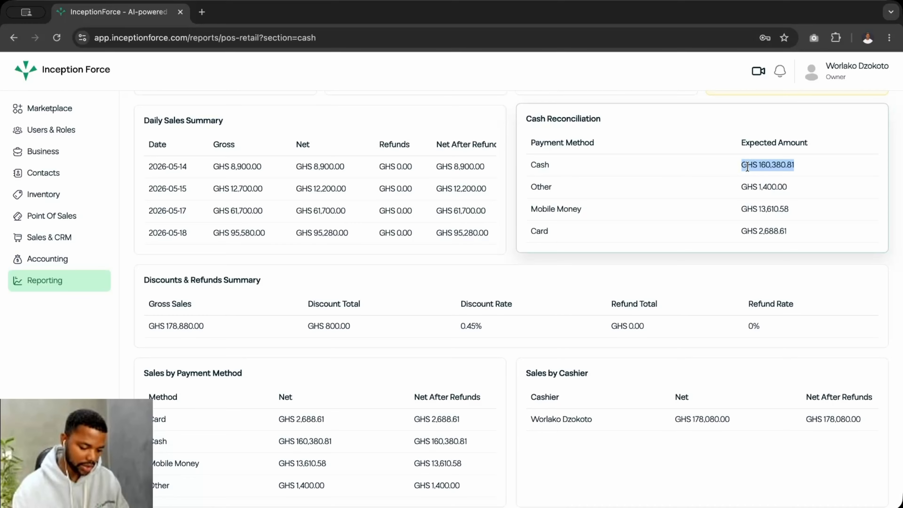
left_click_drag(790, 192, 741, 192)
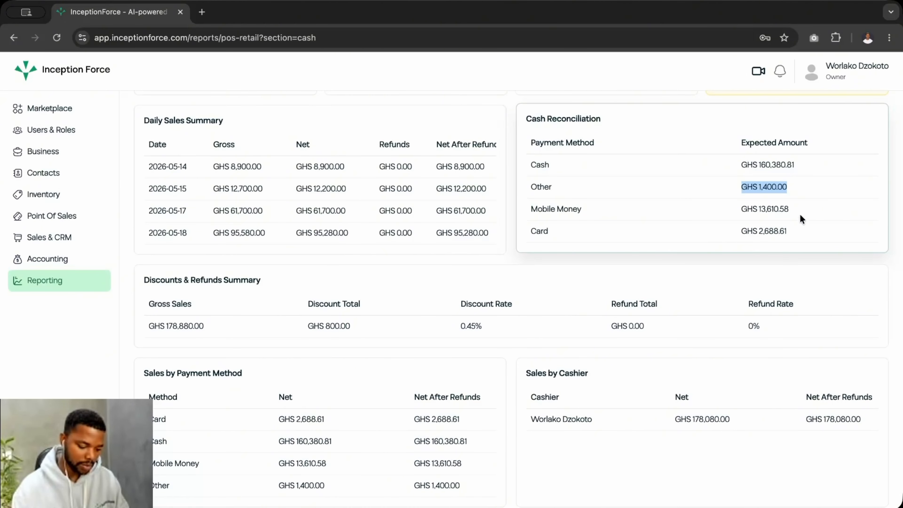
left_click_drag(791, 208, 728, 212)
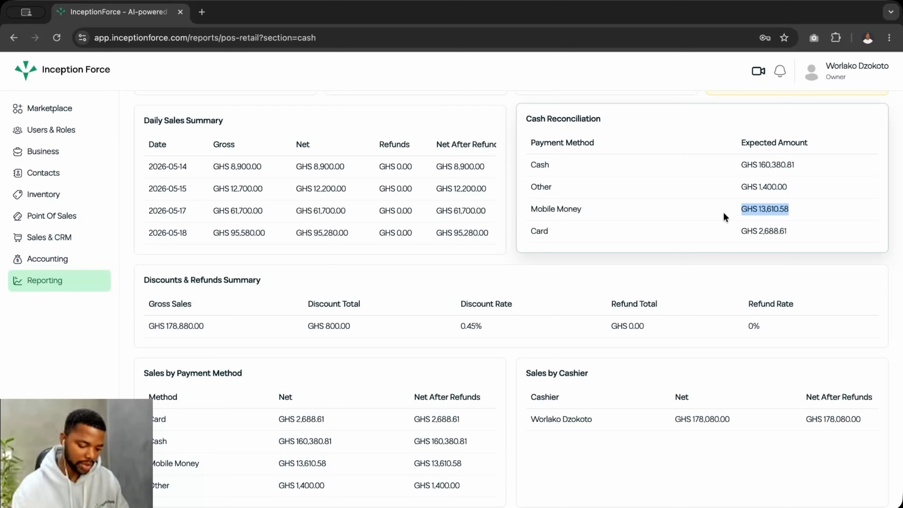
left_click_drag(792, 233, 735, 234)
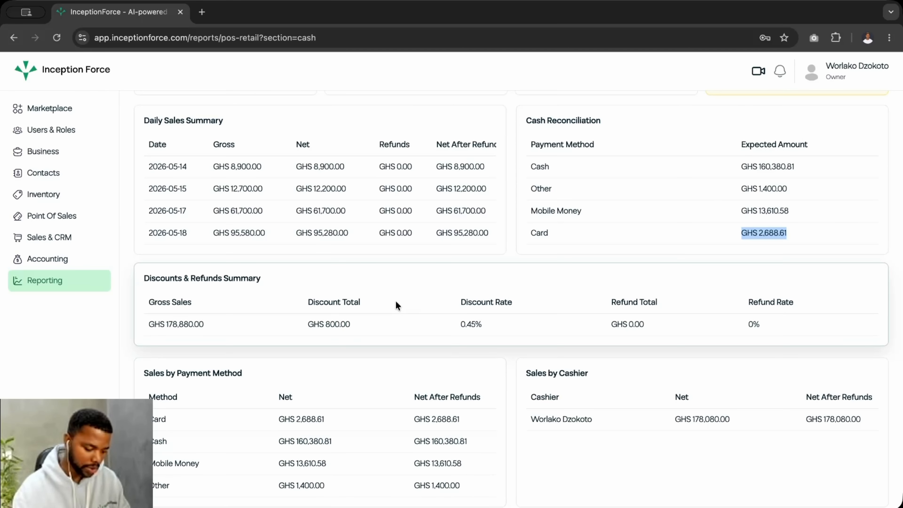
Step: Review the Discounts & Refunds Summary and the sales breakdowns by payment method and by cashier
scroll(397, 302, "down", 1)
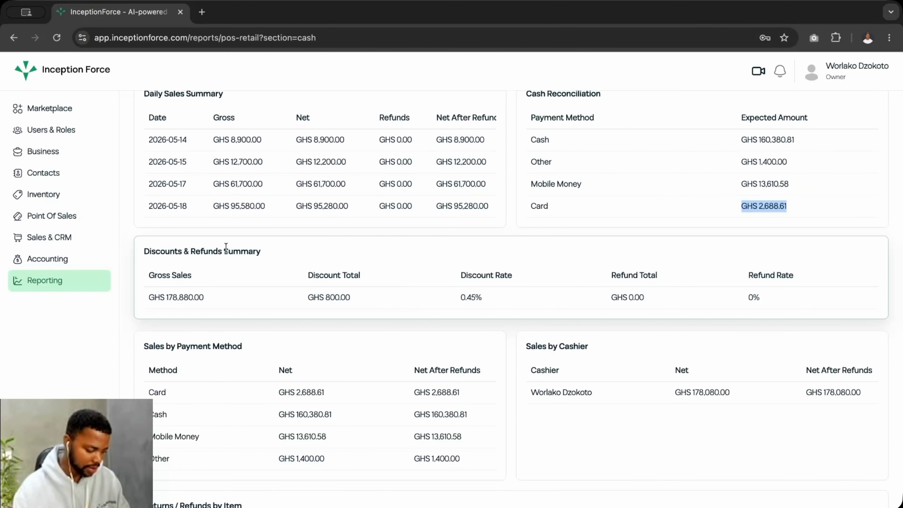
left_click(176, 268)
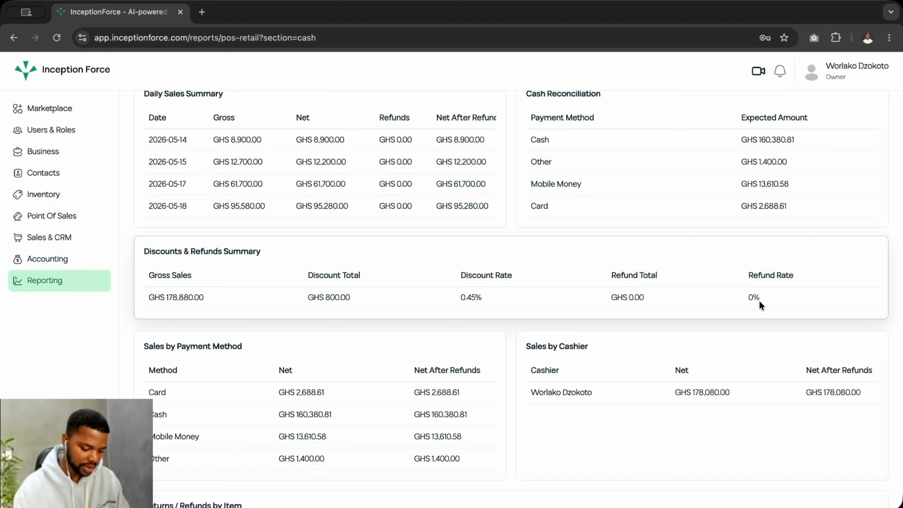
scroll(462, 380, "down", 3)
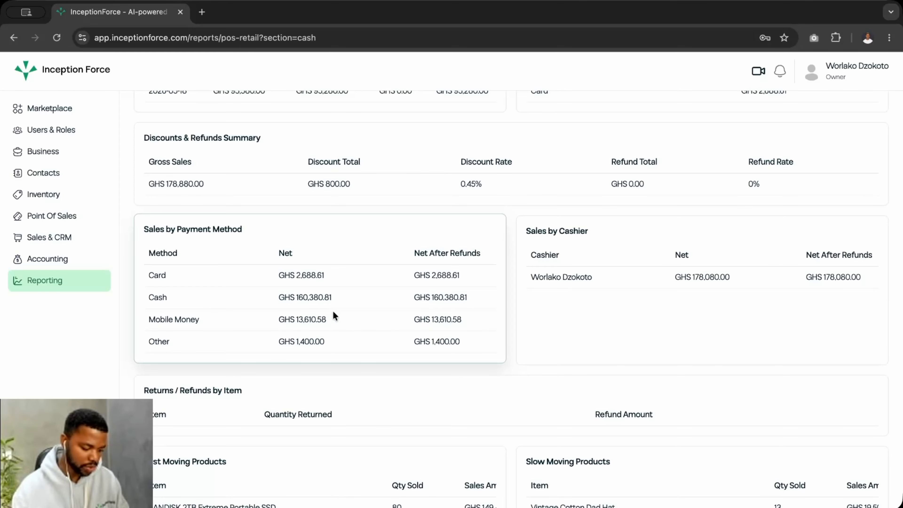
scroll(333, 311, "up", 1)
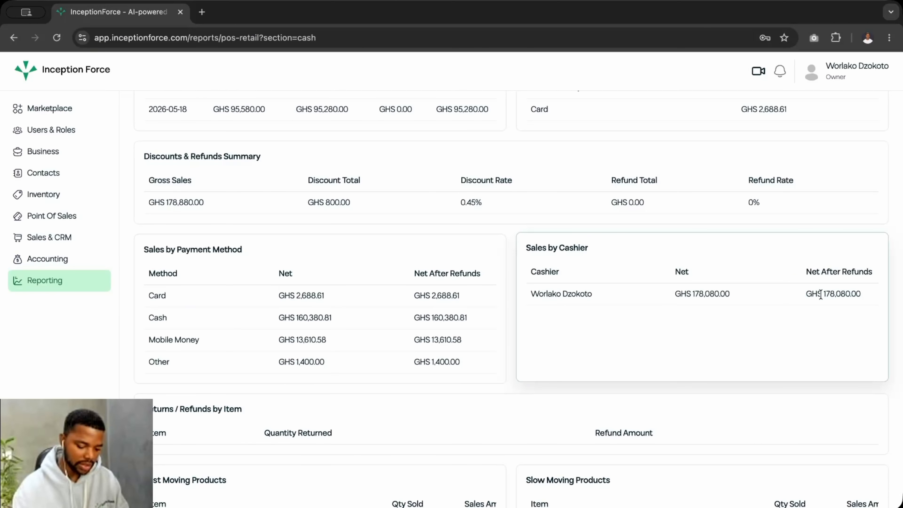
Step: Examine the fast and slow moving products, low stock alerts, current stock snapshot, top customers and customer spending trends
scroll(637, 397, "down", 7)
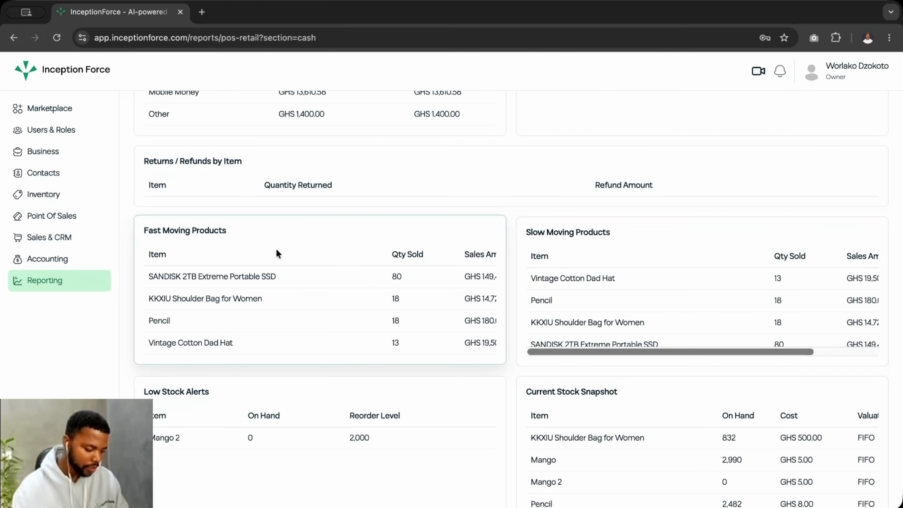
scroll(443, 325, "down", 2)
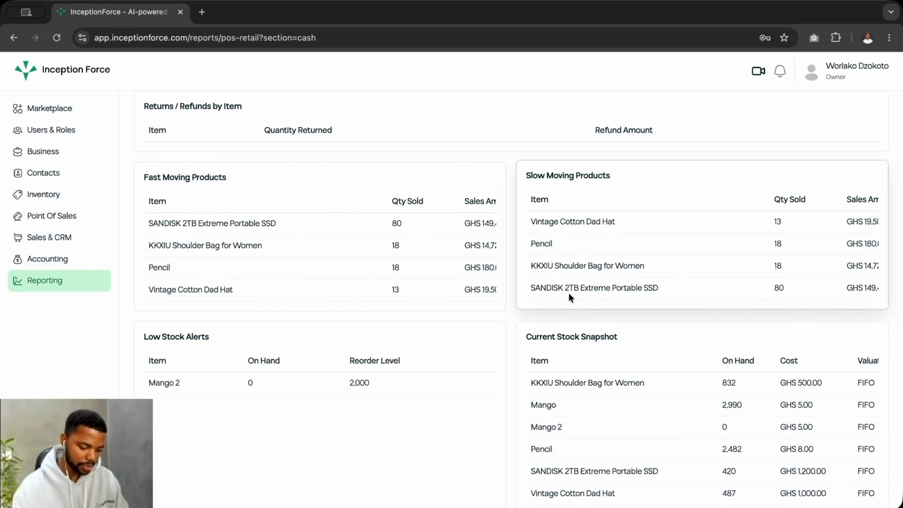
scroll(568, 294, "down", 3)
scroll(569, 293, "up", 1)
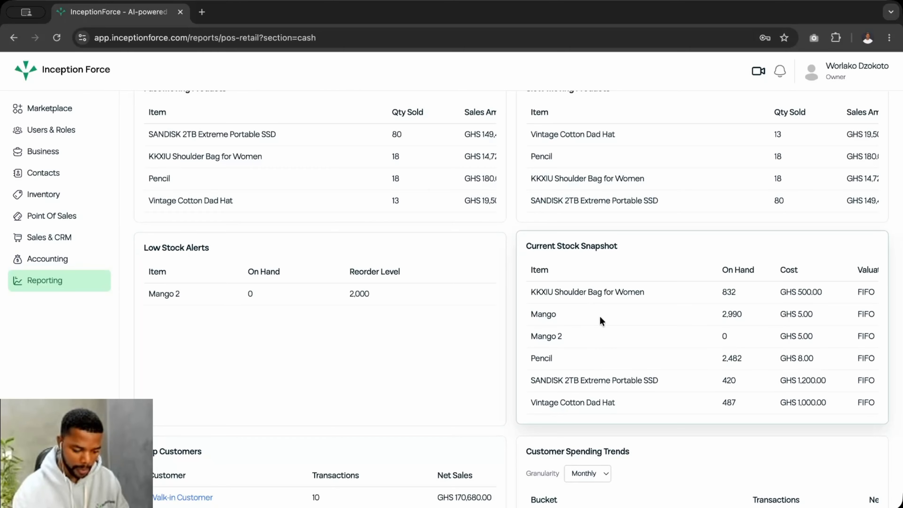
scroll(604, 340, "down", 1)
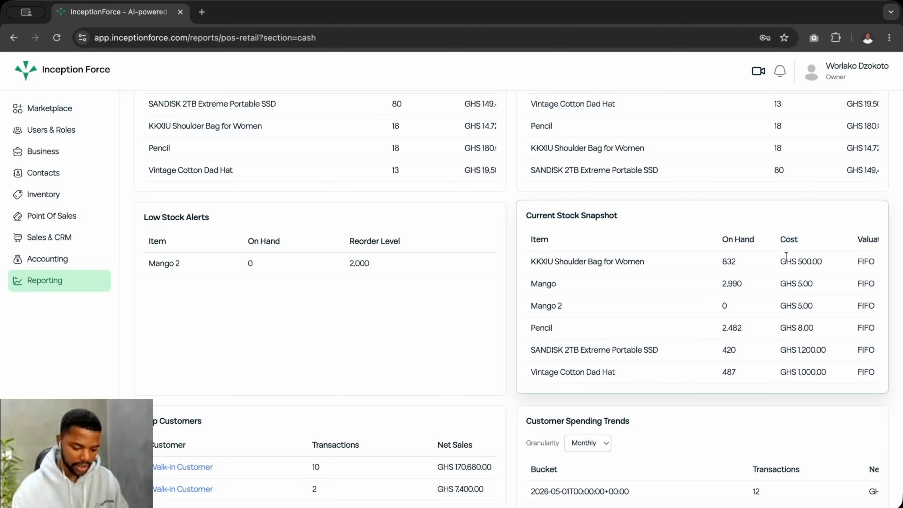
scroll(798, 370, "down", 2)
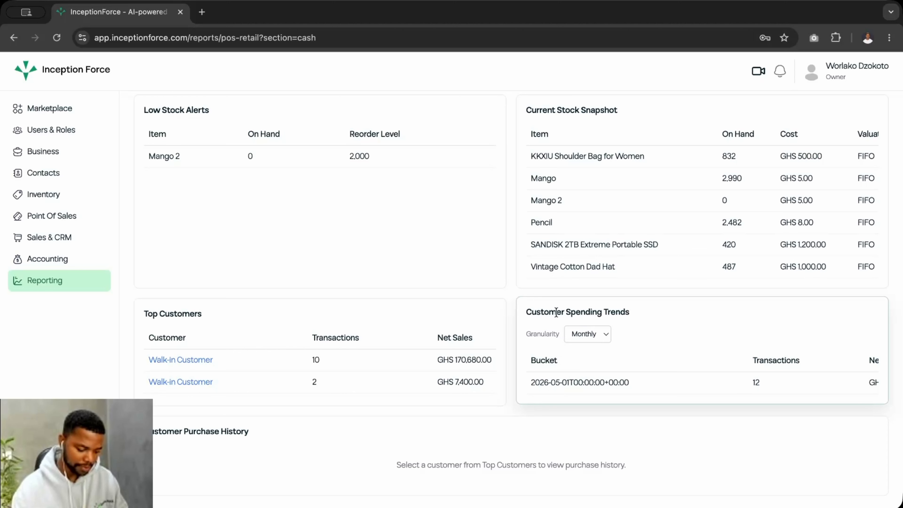
Step: Review the Retail POS report again, from its filters and summary figures through the daily sales, cash reconciliation and payment method breakdowns
scroll(556, 312, "up", 3)
scroll(552, 310, "down", 3)
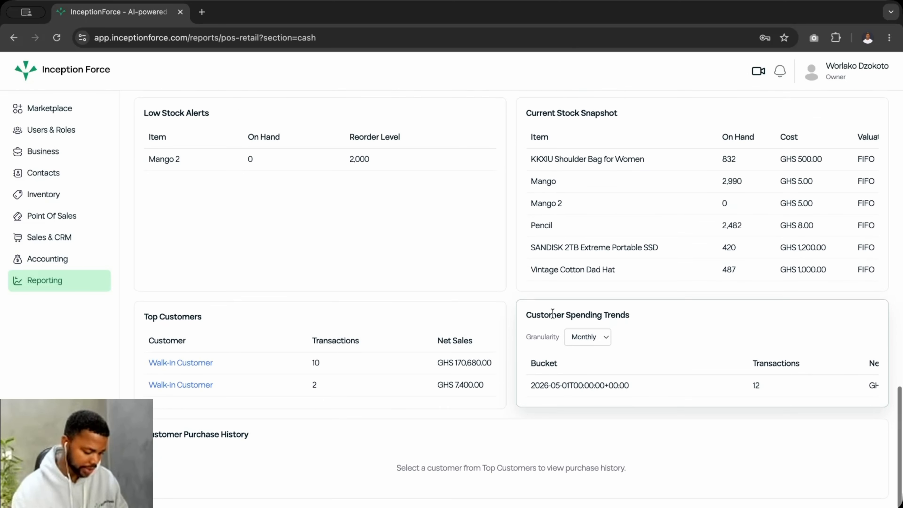
scroll(553, 312, "up", 15)
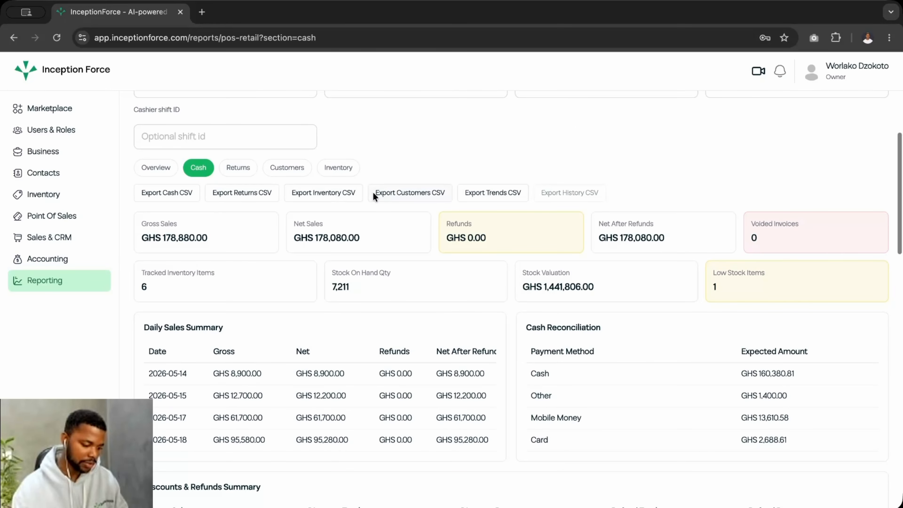
scroll(453, 164, "up", 4)
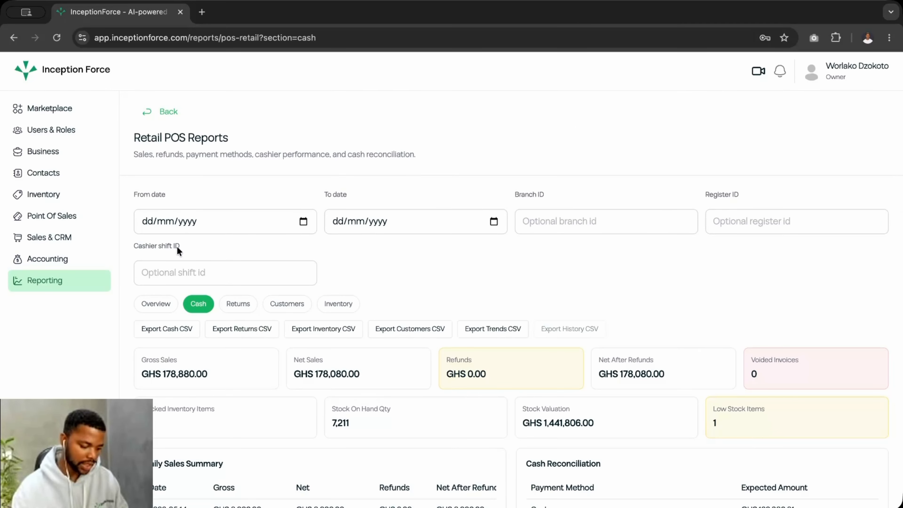
scroll(422, 285, "down", 3)
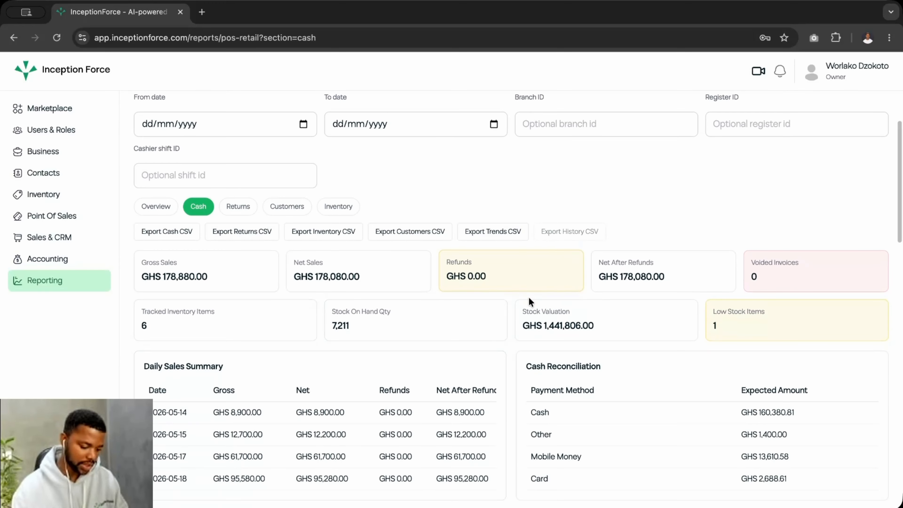
scroll(467, 377, "down", 3)
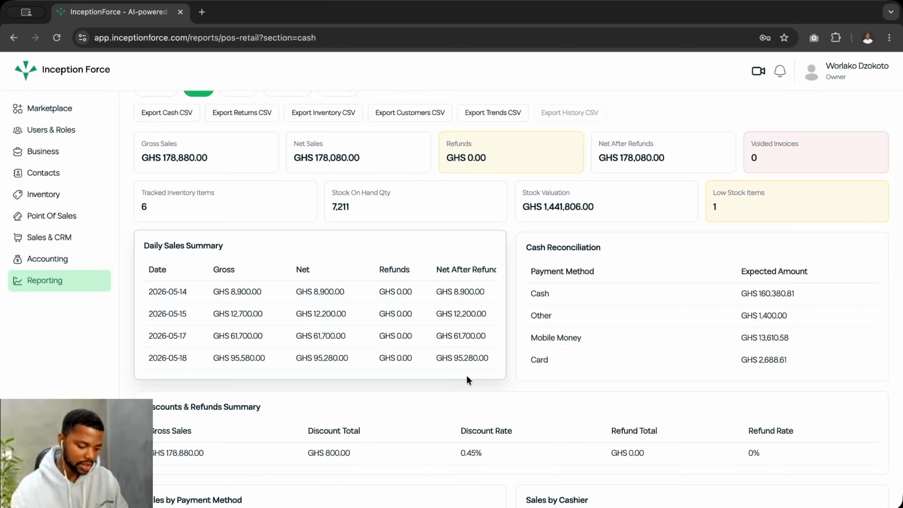
scroll(611, 346, "down", 1)
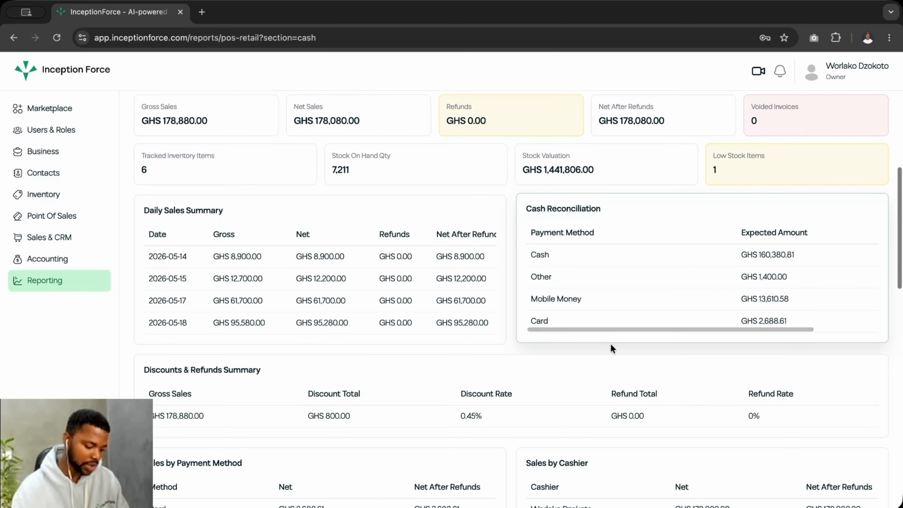
scroll(378, 397, "down", 8)
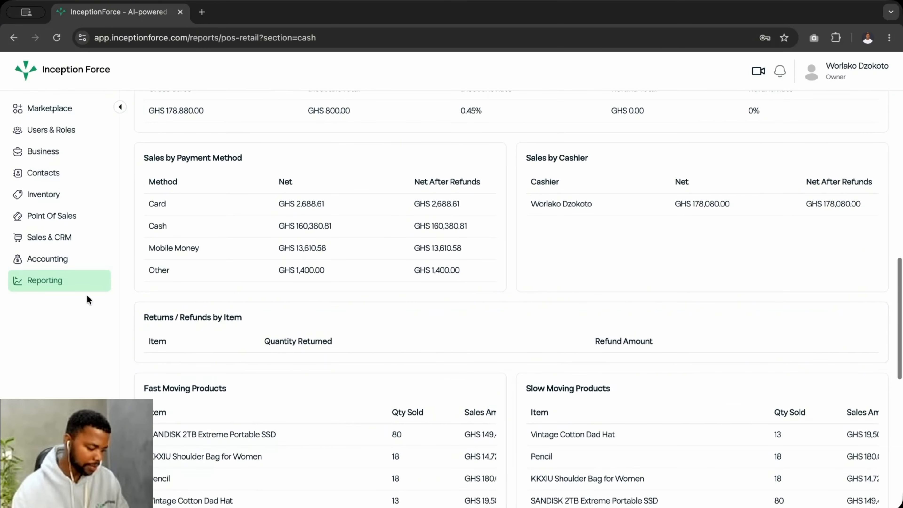
Step: Leave the Retail POS report for the reports overview and return to the Point Of Sales workspace
left_click(67, 284)
scroll(224, 301, "up", 3)
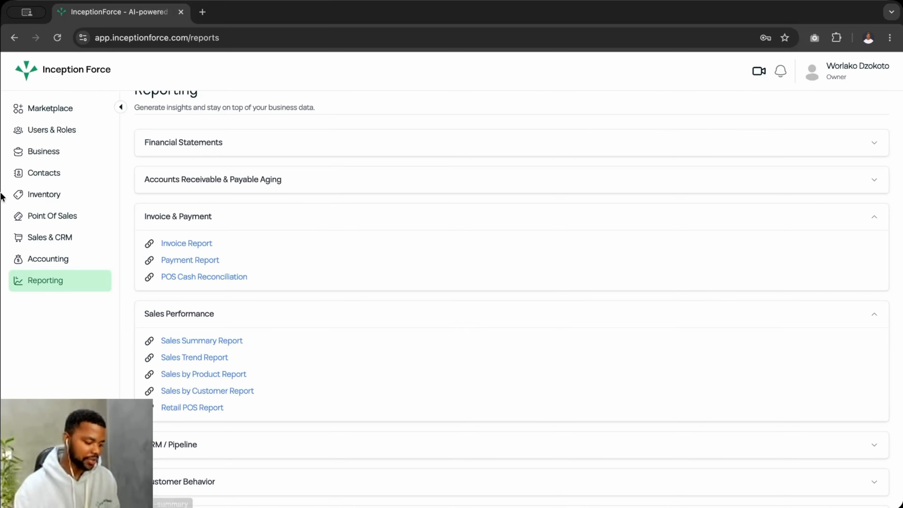
left_click(51, 216)
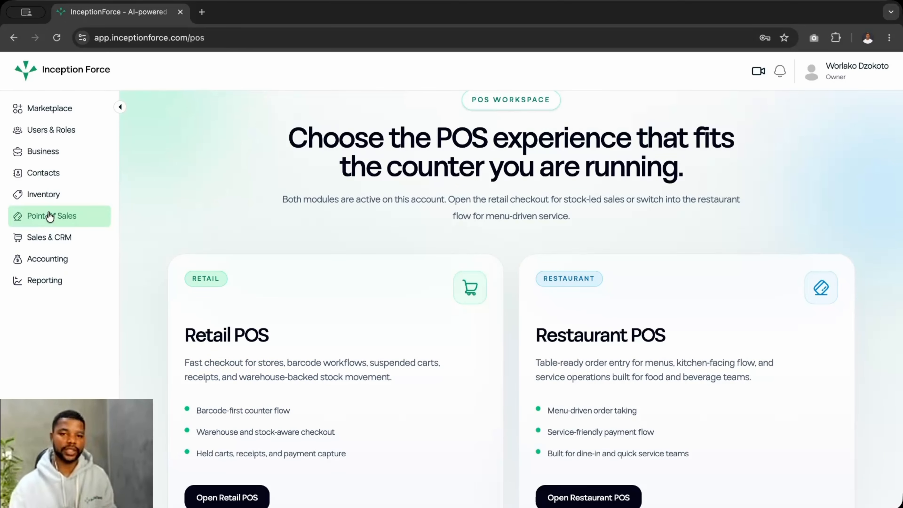